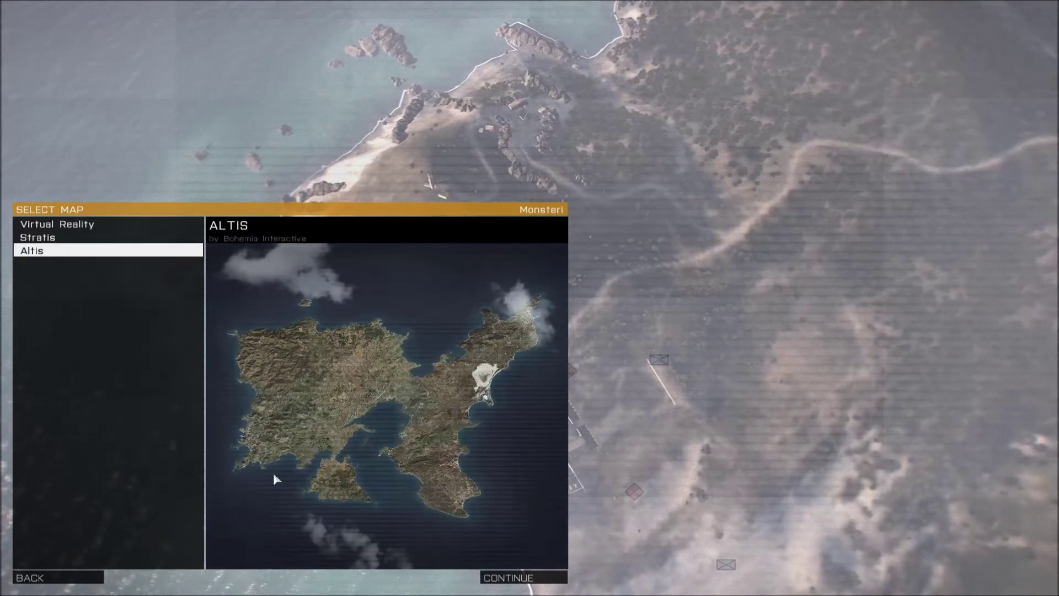
- Open the Altis map in the editor and find the open apron beside the Terminal building
click(504, 579)
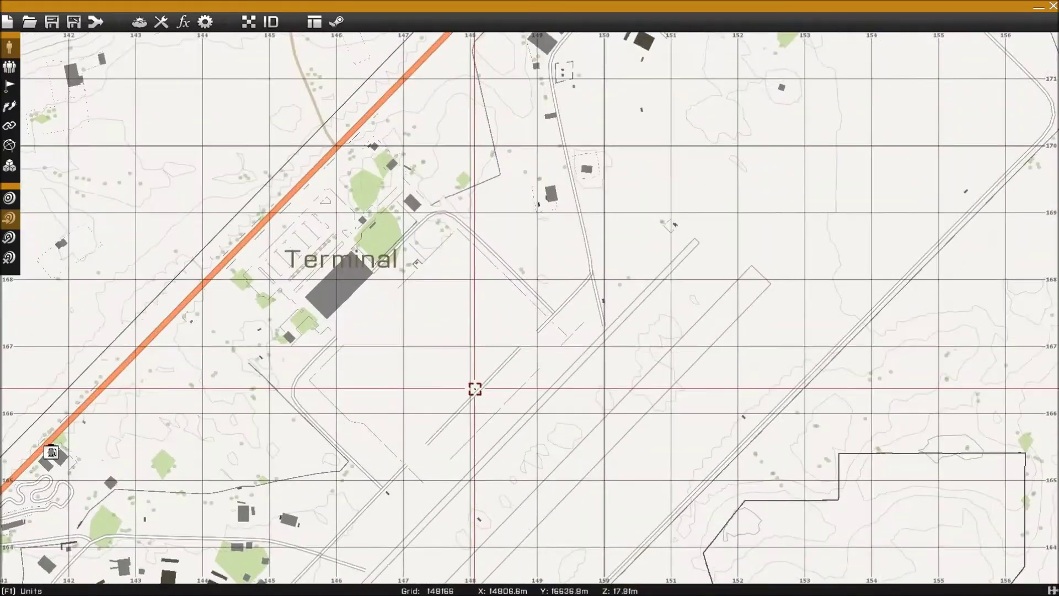
right_drag(474, 389, 501, 352)
scroll(611, 258, down, 2)
scroll(465, 373, up, 2)
scroll(513, 332, up, 1)
right_drag(517, 310, 595, 260)
right_drag(509, 286, 468, 345)
scroll(469, 317, up, 3)
scroll(591, 322, up, 3)
scroll(627, 302, down, 3)
scroll(392, 340, down, 3)
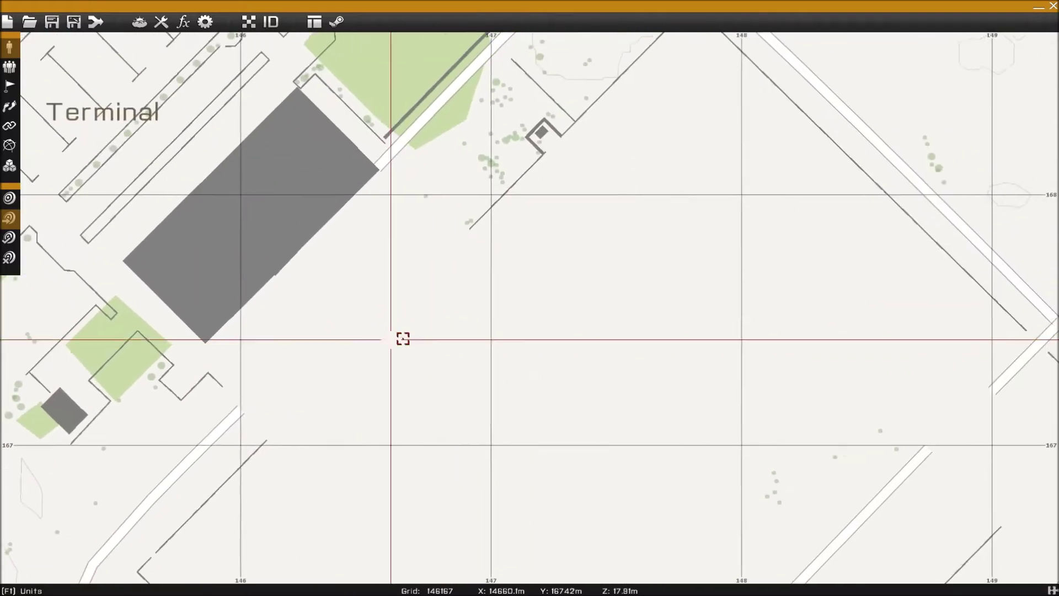
scroll(491, 340, up, 1)
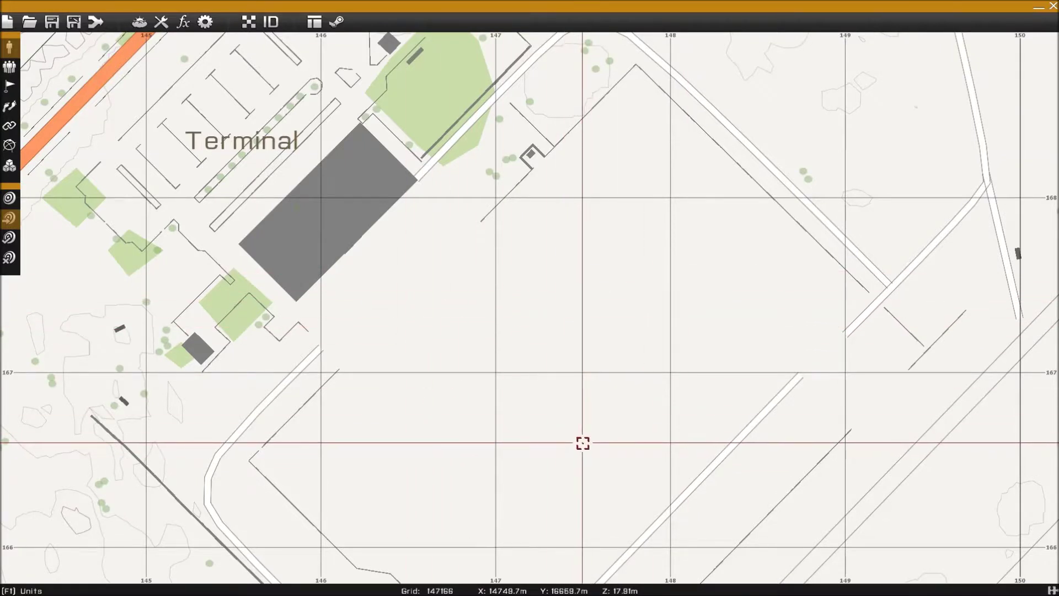
- Insert a BLUFOR NATO Rifleman controlled by the player on the apron southeast of the Terminal
double_click(507, 293)
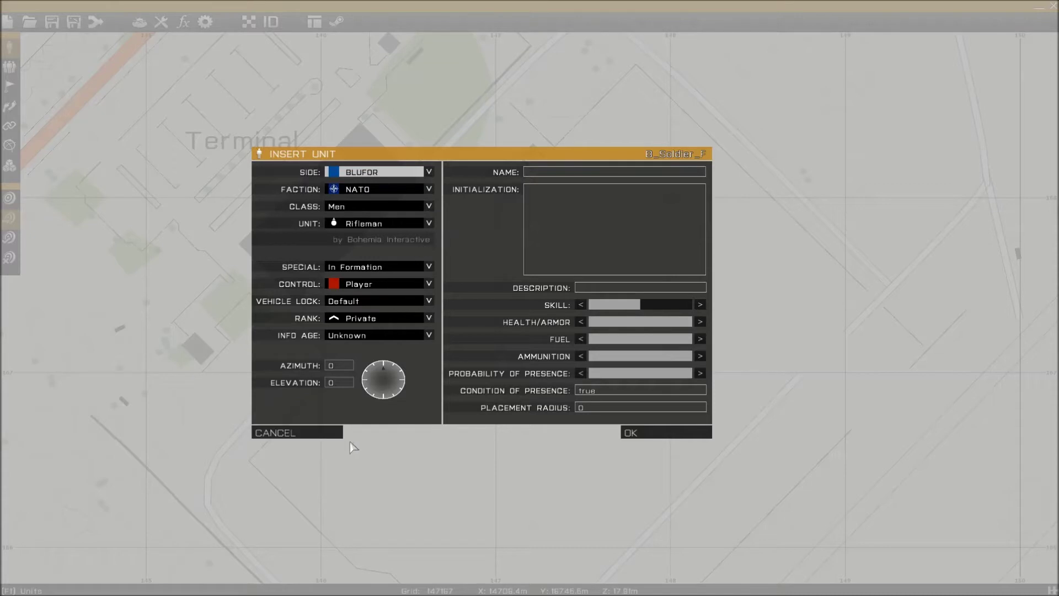
click(668, 434)
scroll(518, 320, up, 5)
scroll(517, 320, up, 1)
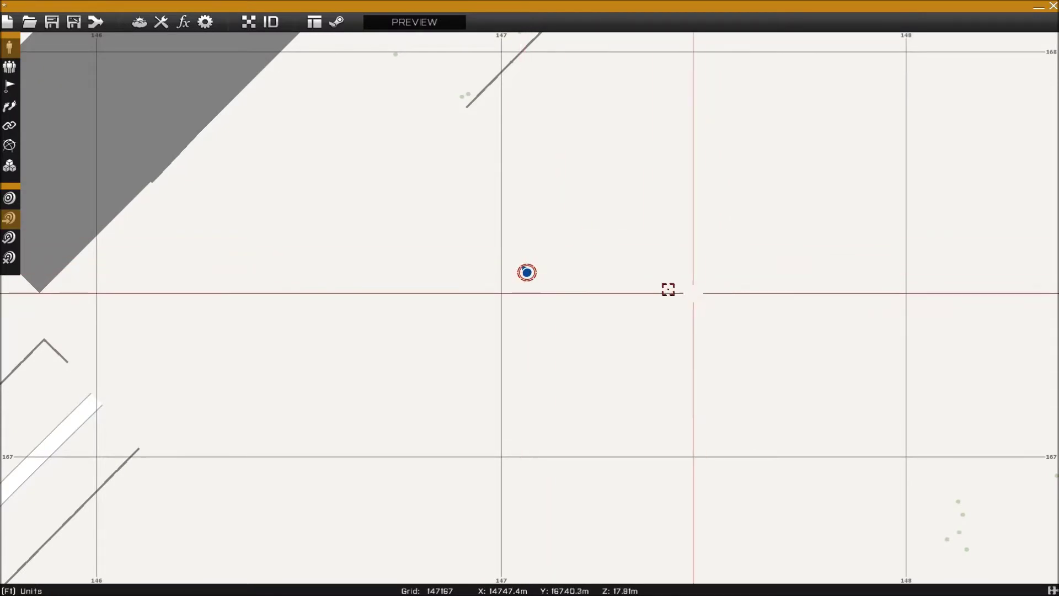
- Rotate the player's rifleman to azimuth 230 and set its elevation to 0
click(526, 272)
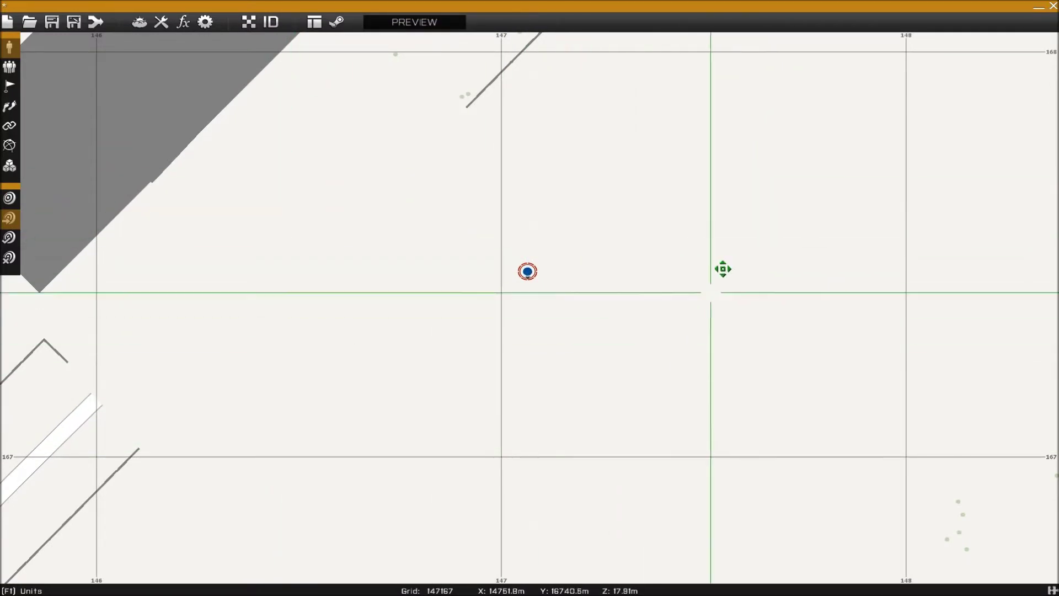
double_click(526, 270)
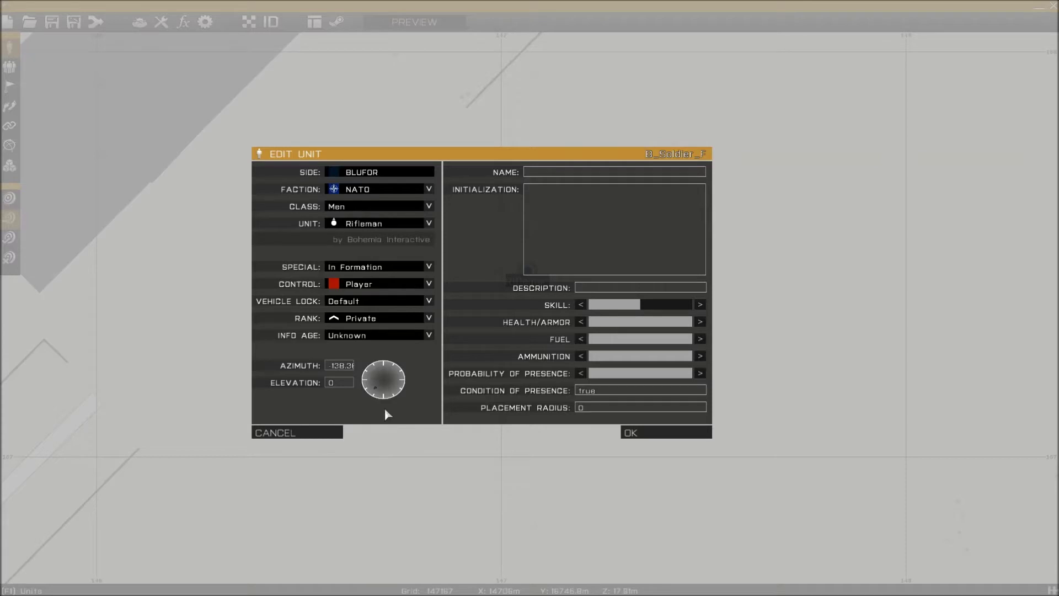
click(401, 369)
click(377, 398)
click(349, 381)
text(0)
- Set the player unit's special placement to None and apply the unit changes
click(429, 266)
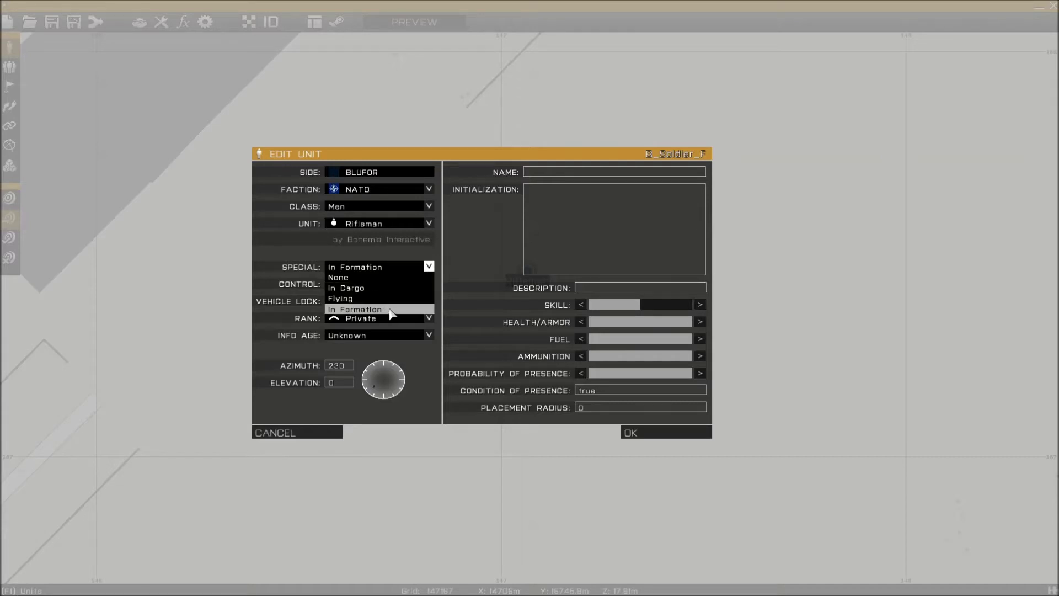
click(393, 279)
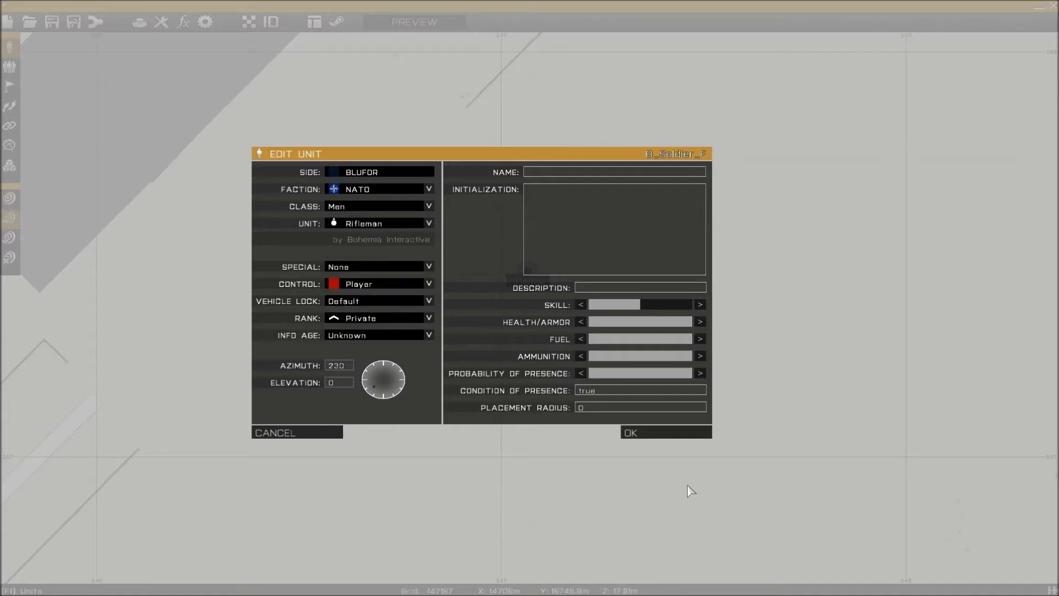
click(631, 432)
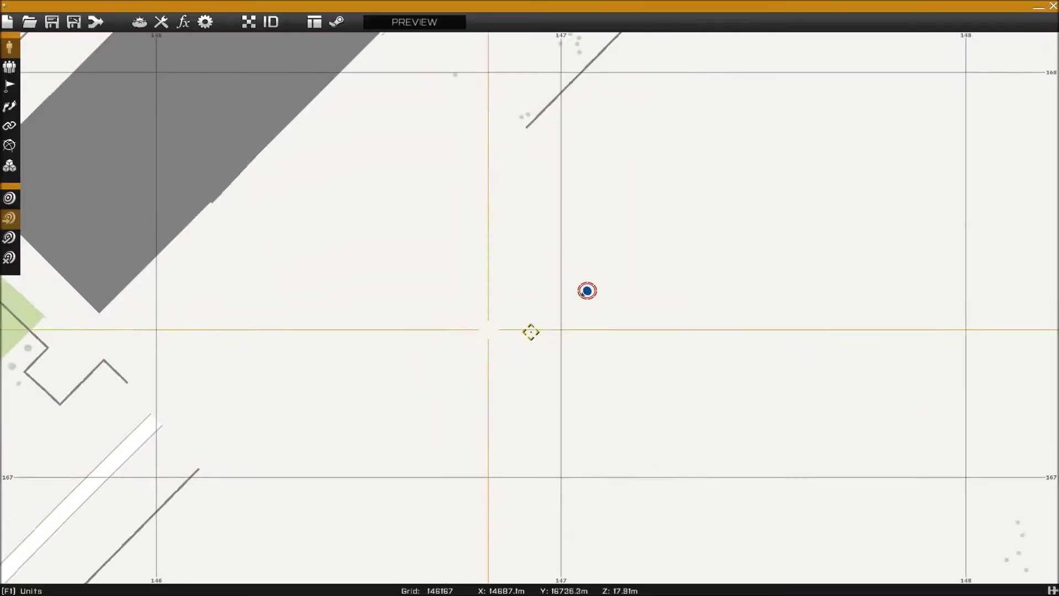
- Insert a Non Playable BLUFOR Rifleman west of the player, facing azimuth 140
double_click(451, 316)
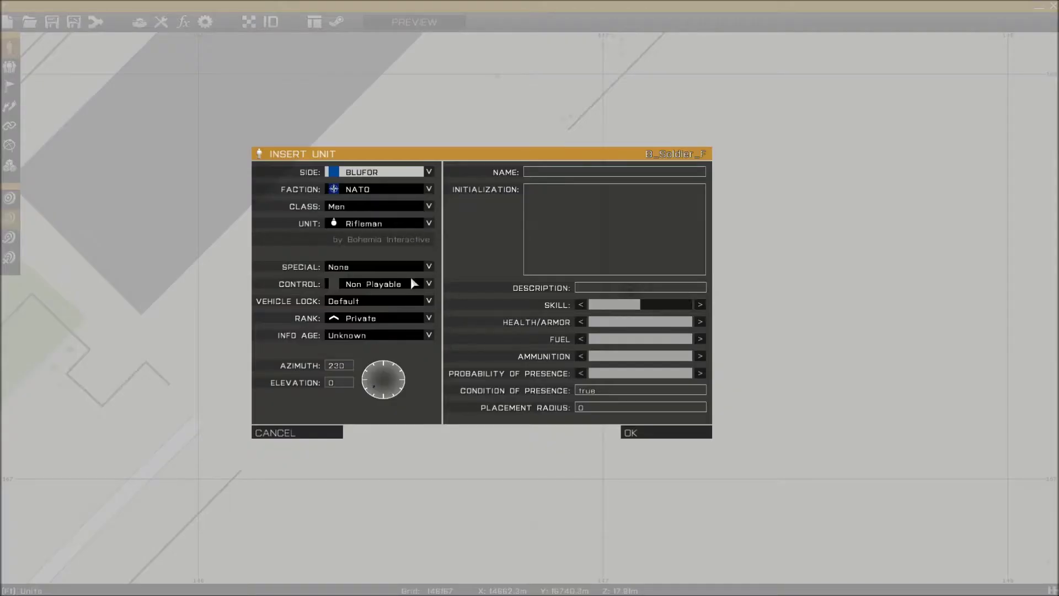
click(429, 285)
click(432, 292)
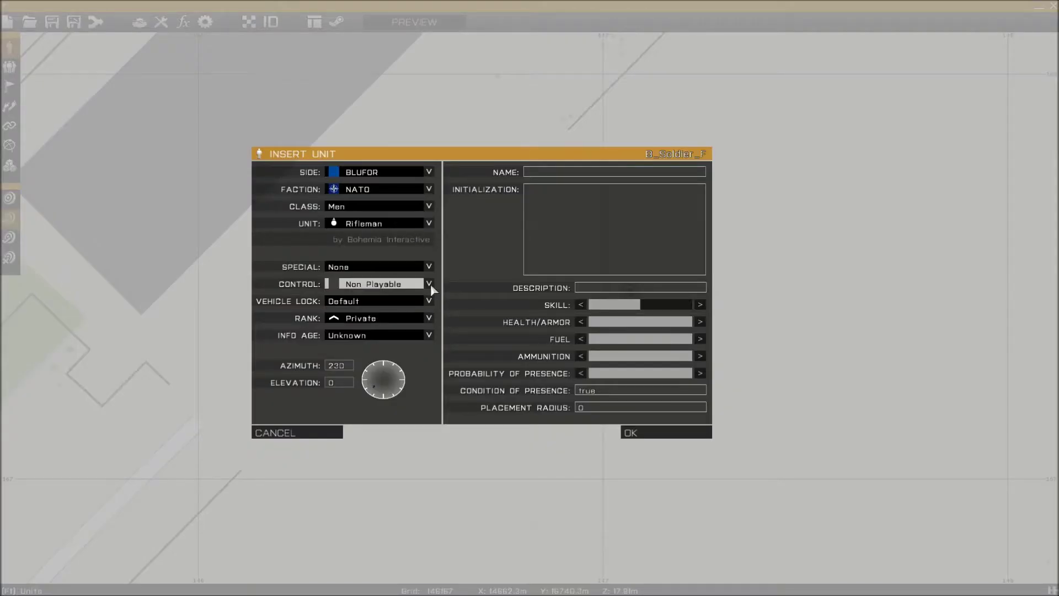
click(396, 392)
click(674, 435)
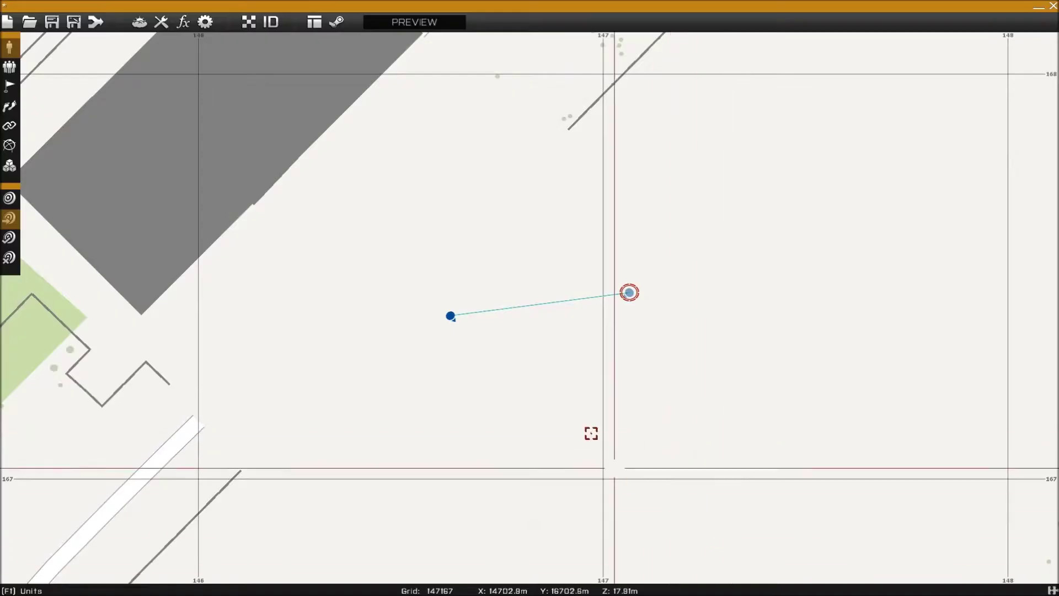
- Remove the western rifleman from the player's group and return to unit editing
click(10, 66)
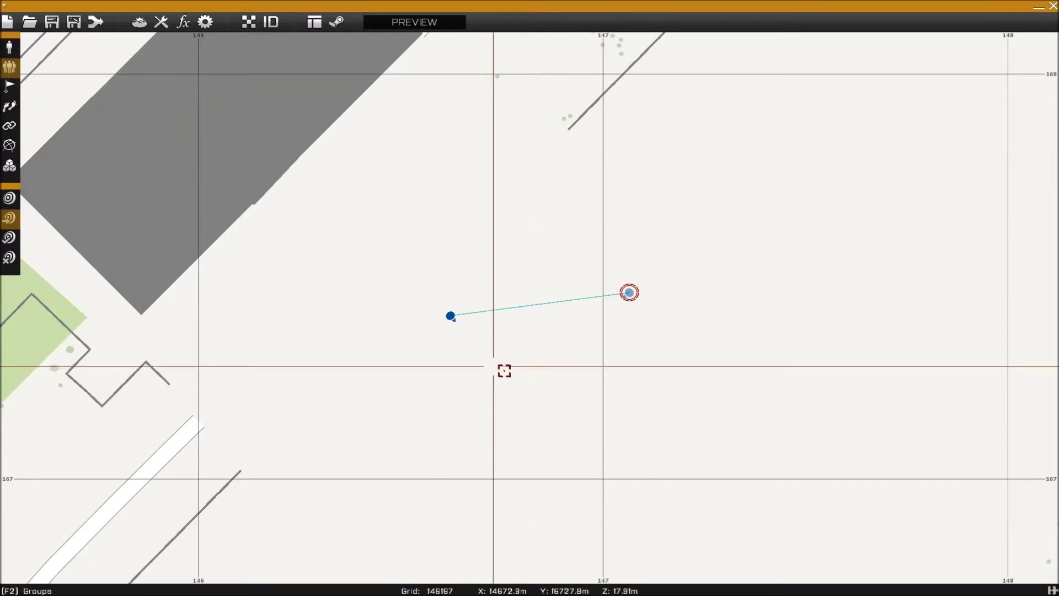
mouse_move(223, 245)
right_down()
mouse_move(438, 338)
mouse_move(223, 241)
right_up()
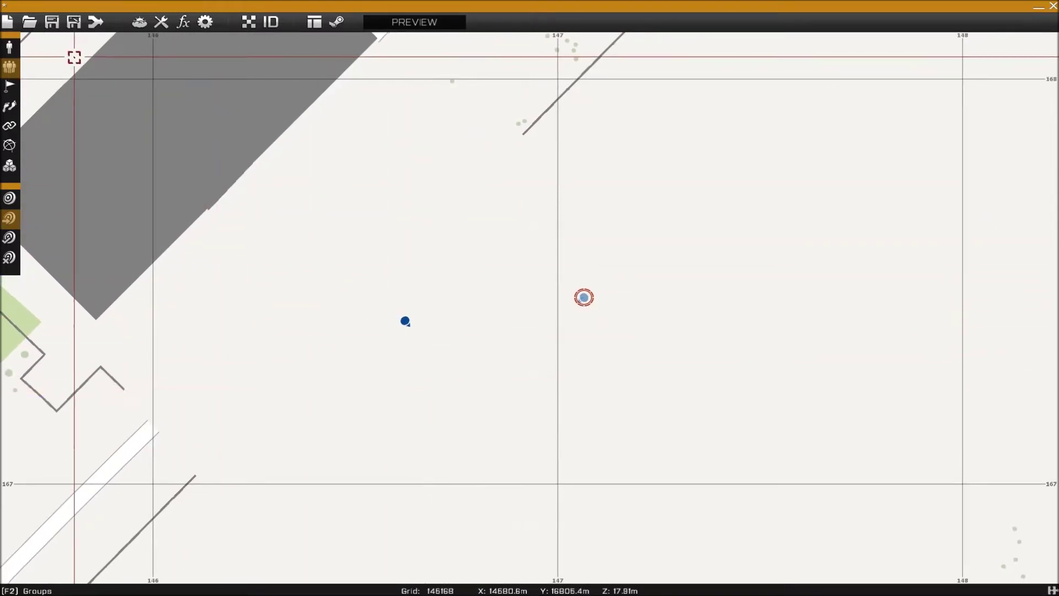
click(9, 47)
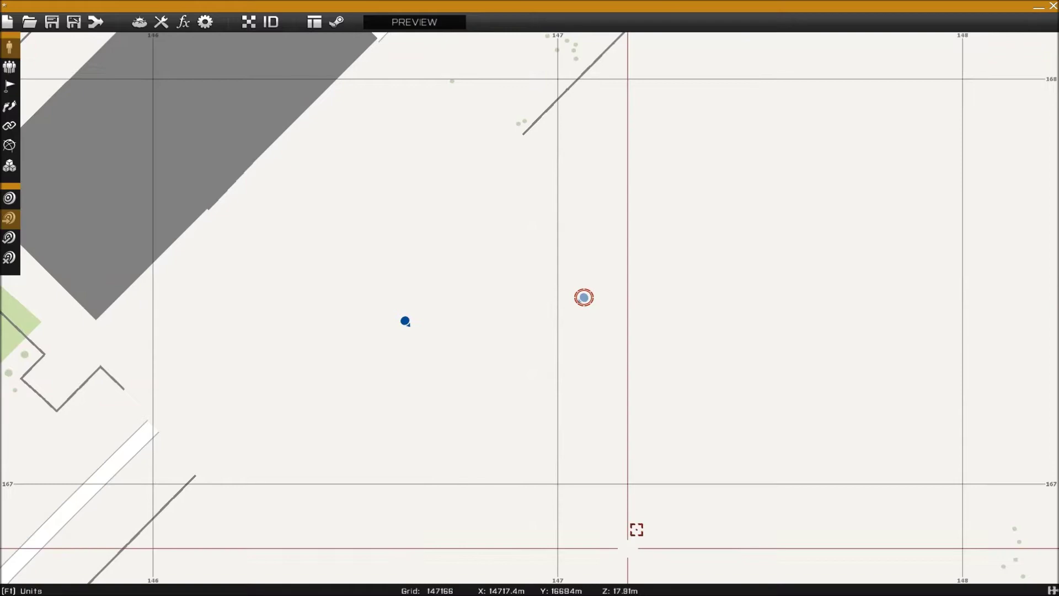
- Insert three more Non Playable riflemen around the player, to the southwest, east and northeast
double_click(562, 359)
click(690, 442)
double_click(706, 307)
click(664, 435)
double_click(627, 212)
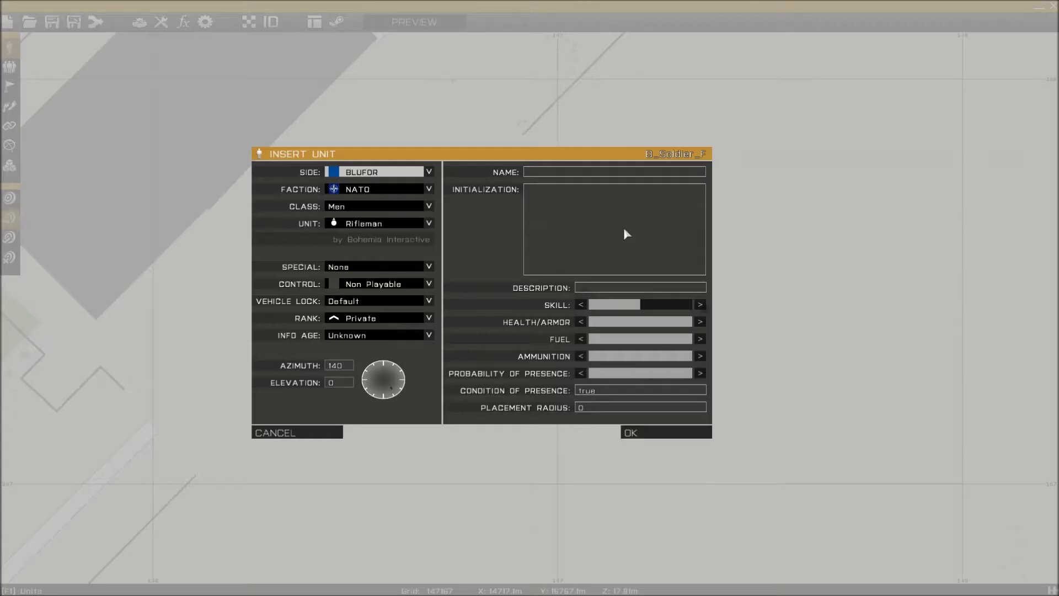
click(669, 435)
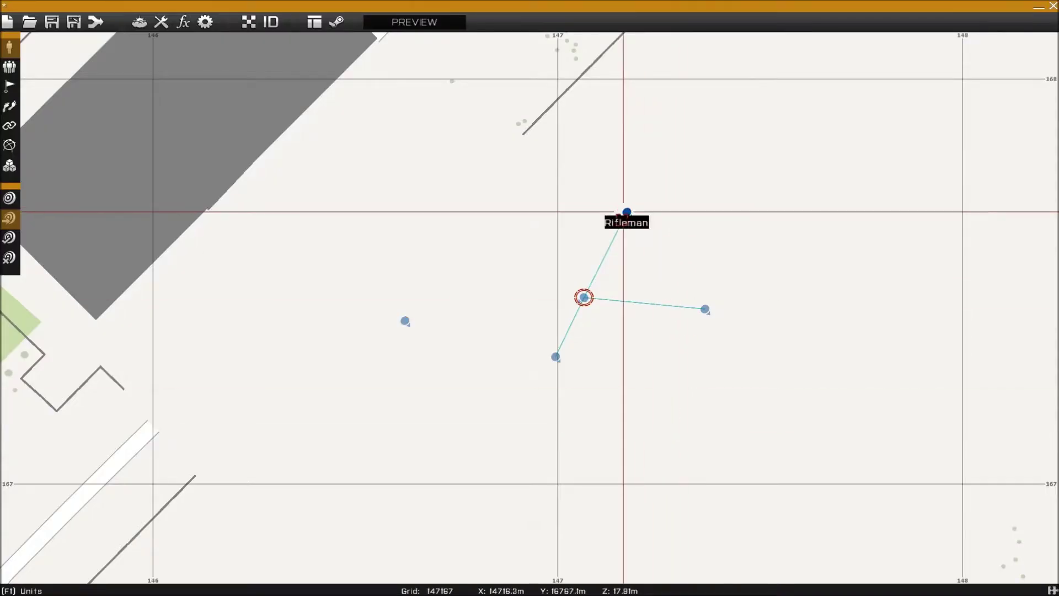
- Detach the three riflemen nearest the player from the player's group
right_drag(673, 383, 610, 374)
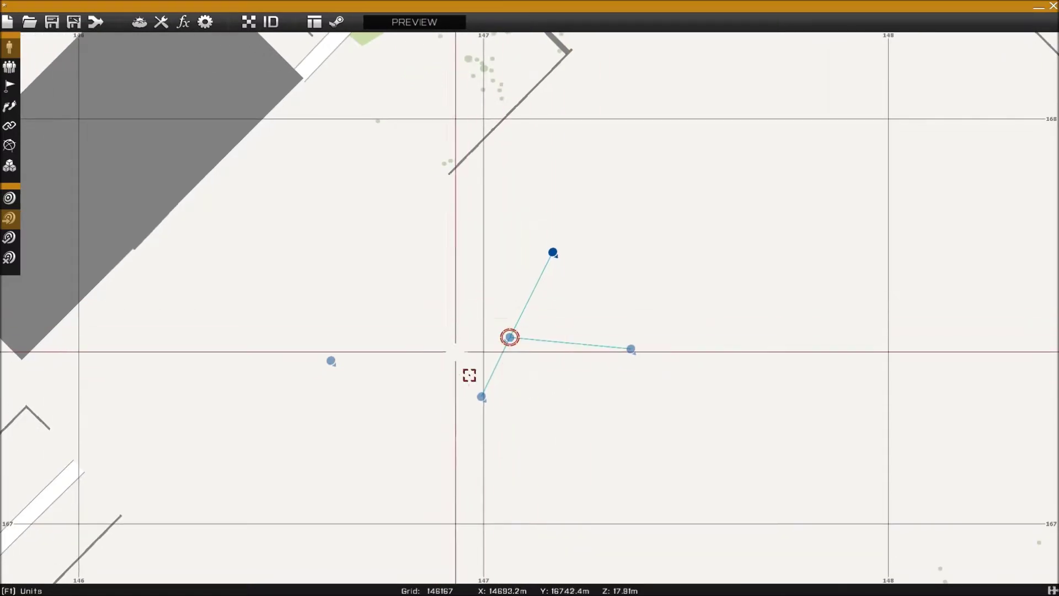
drag(469, 305, 537, 339)
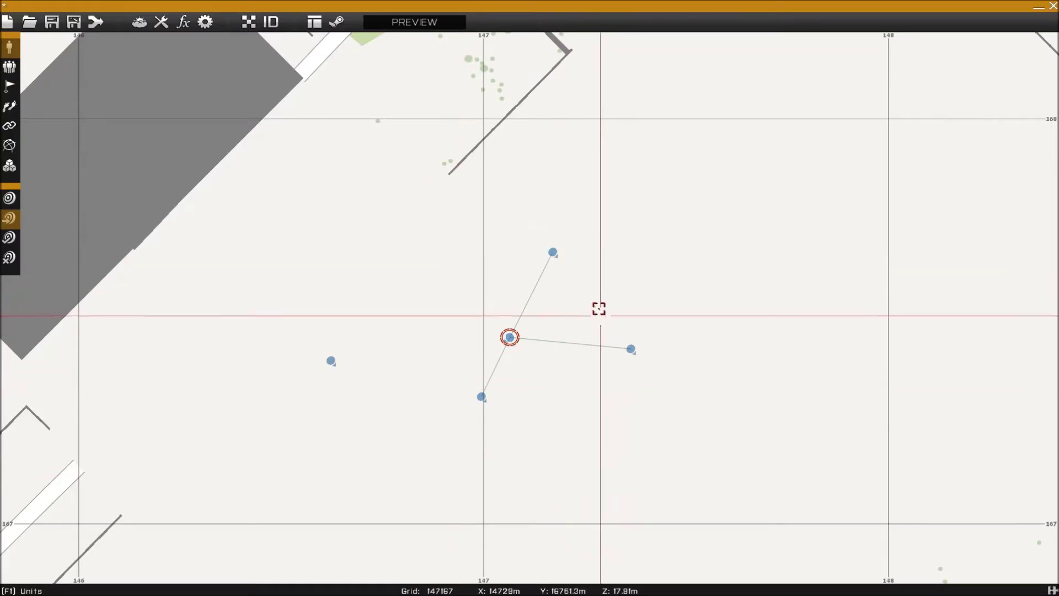
click(509, 335)
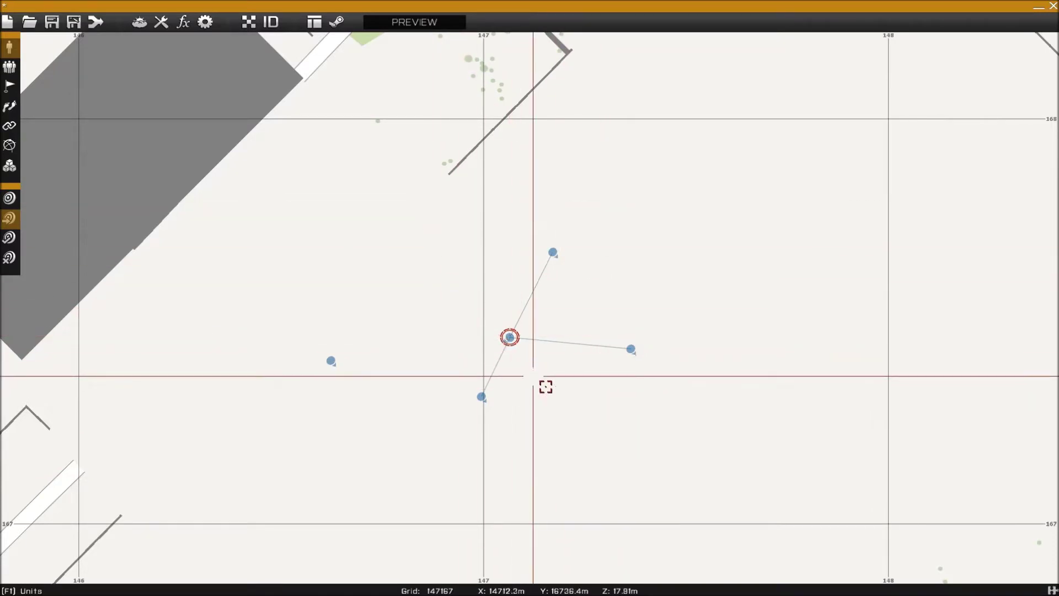
click(9, 67)
drag(481, 397, 353, 243)
drag(624, 343, 822, 314)
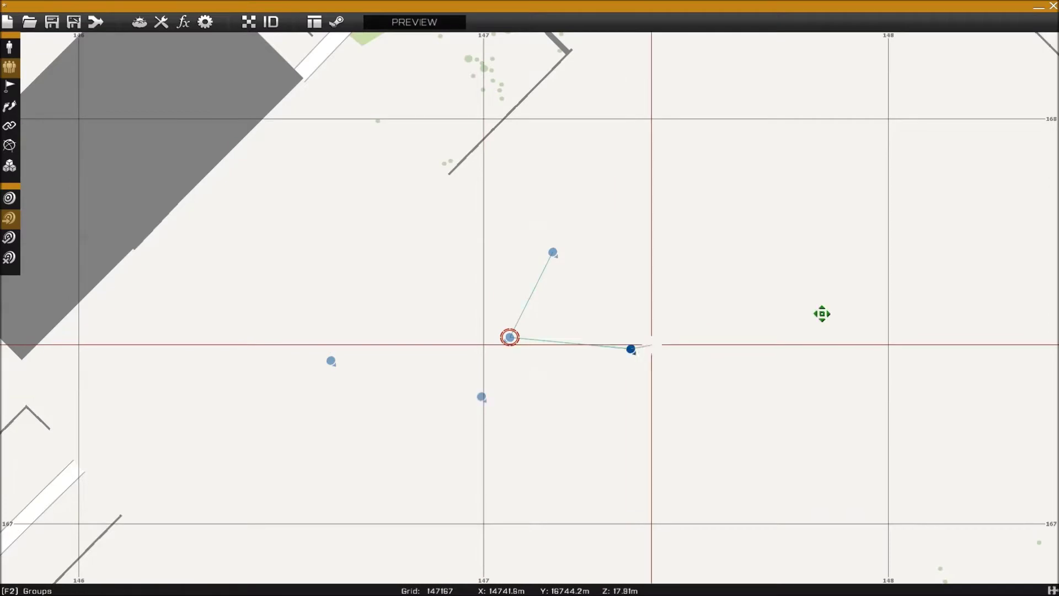
drag(551, 248, 547, 396)
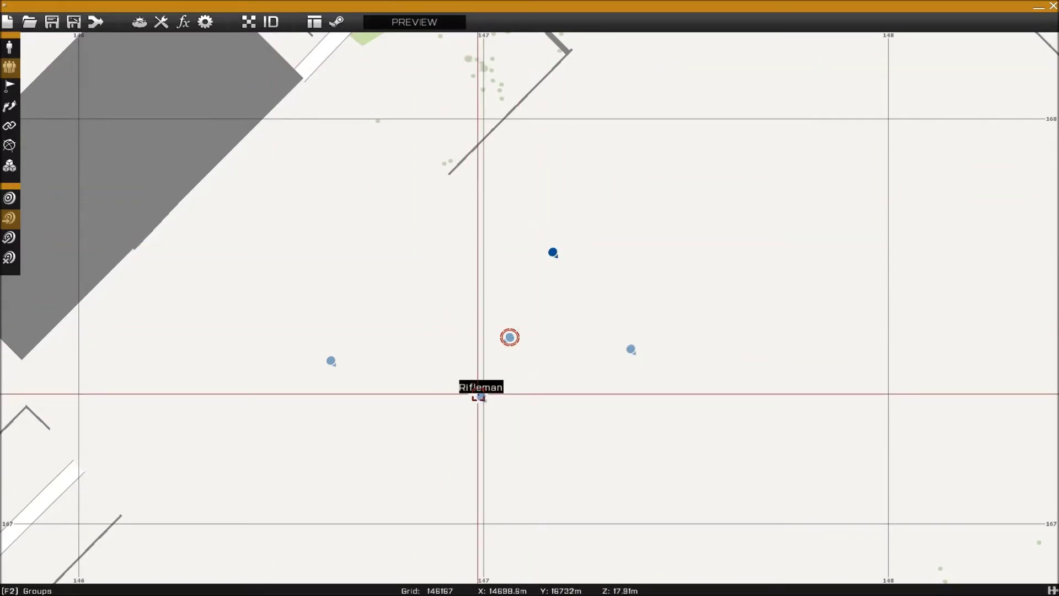
- Delete the three ungrouped riflemen around the player, keeping only the western one
key(Delete)
key(Delete)
key(Delete)
right_drag(416, 519, 578, 401)
right_drag(535, 428, 534, 381)
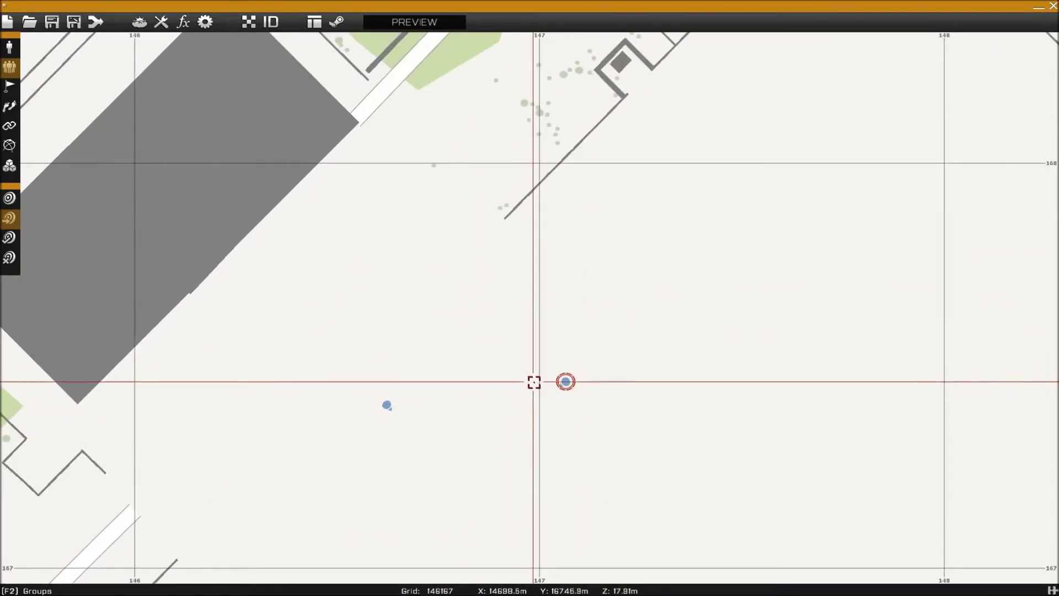
- Group the remaining rifleman with the player, and ungroup the two units again
drag(386, 378, 565, 355)
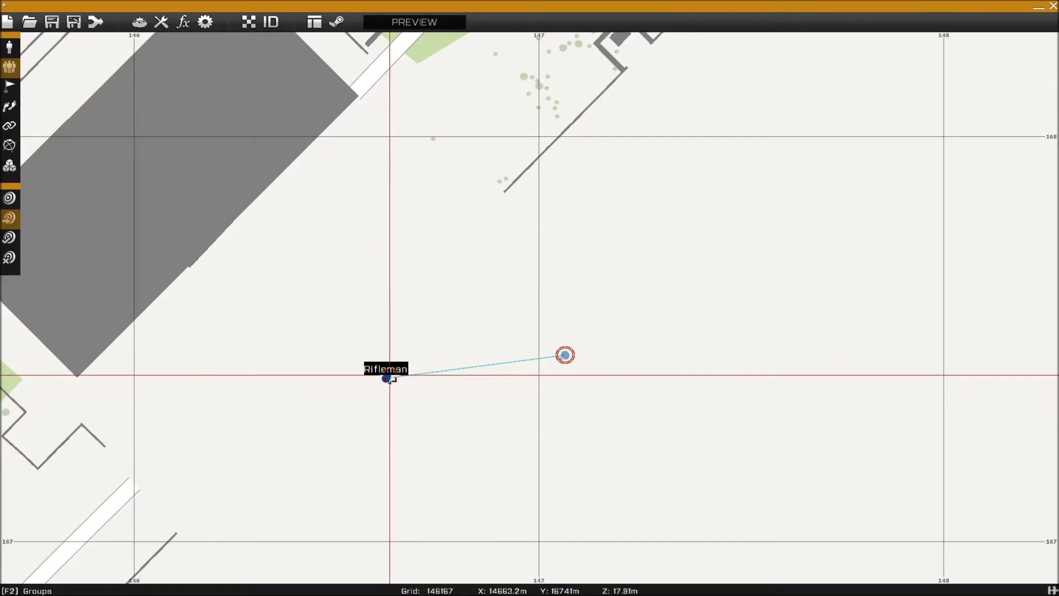
drag(388, 377, 430, 472)
click(429, 426)
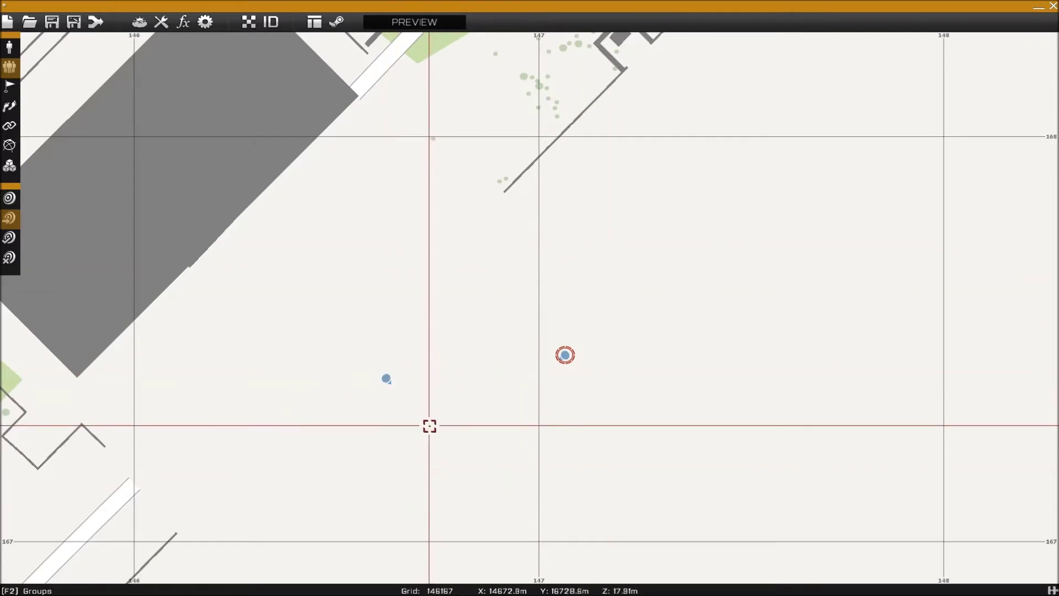
- Preview the mission by walking up to the other rifleman, and abort back to the editor
scroll(403, 425, up, 2)
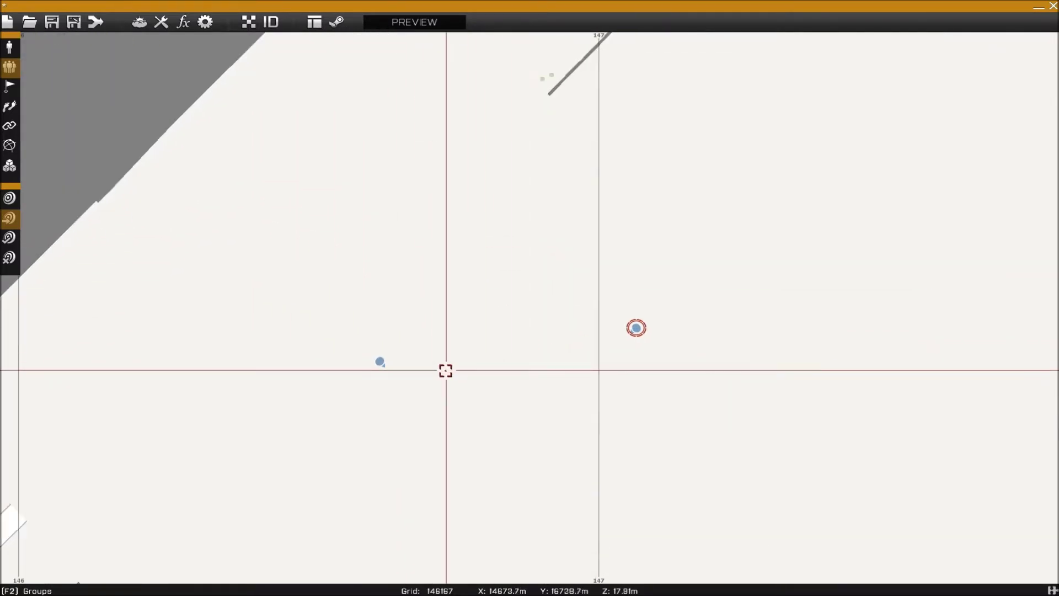
click(414, 22)
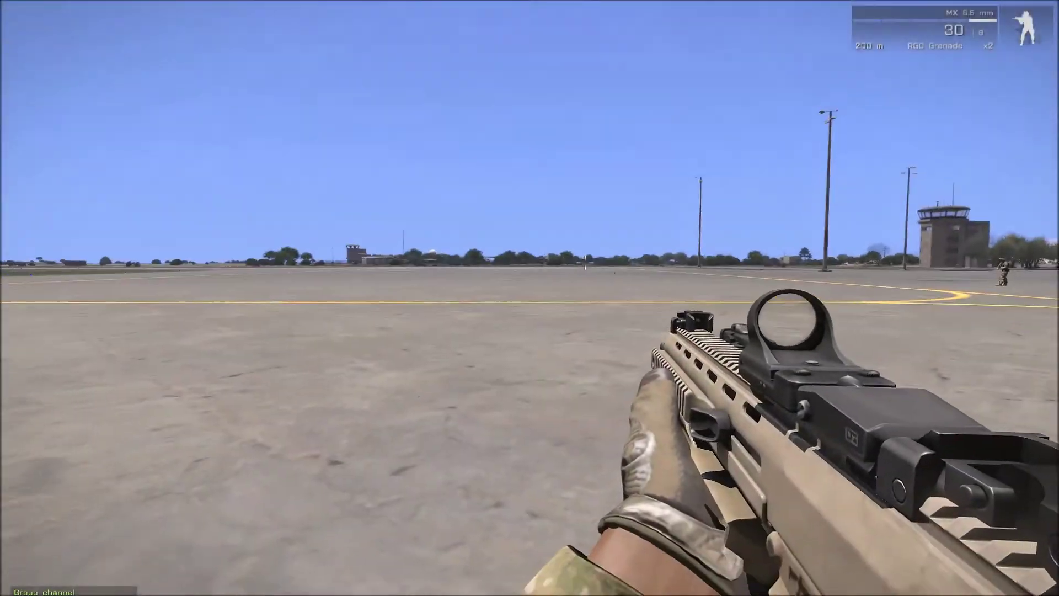
key(ctrl)
key(ctrl)
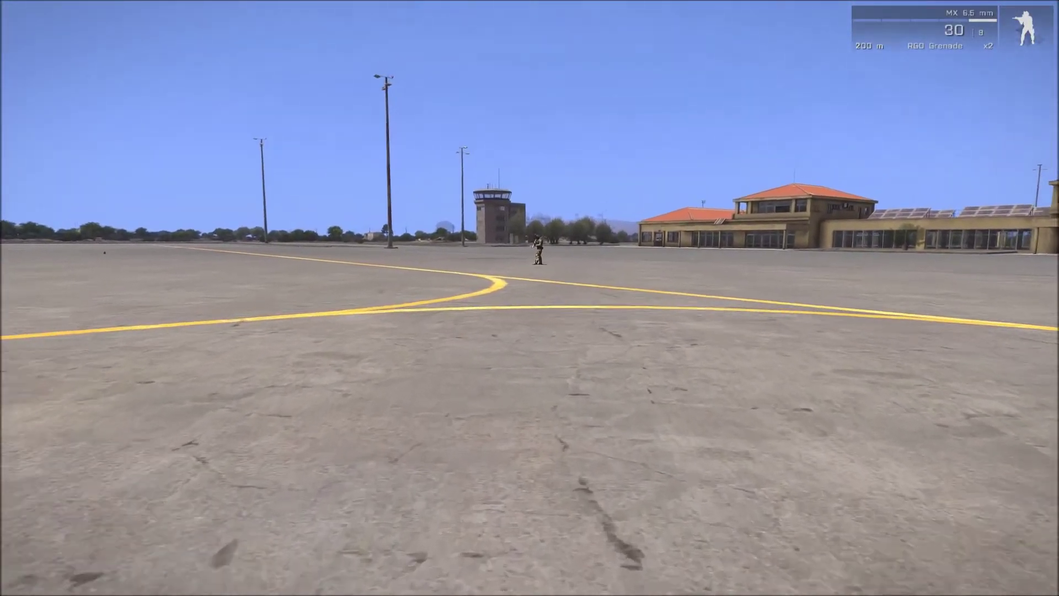
key(w)
key(w)
key(w)
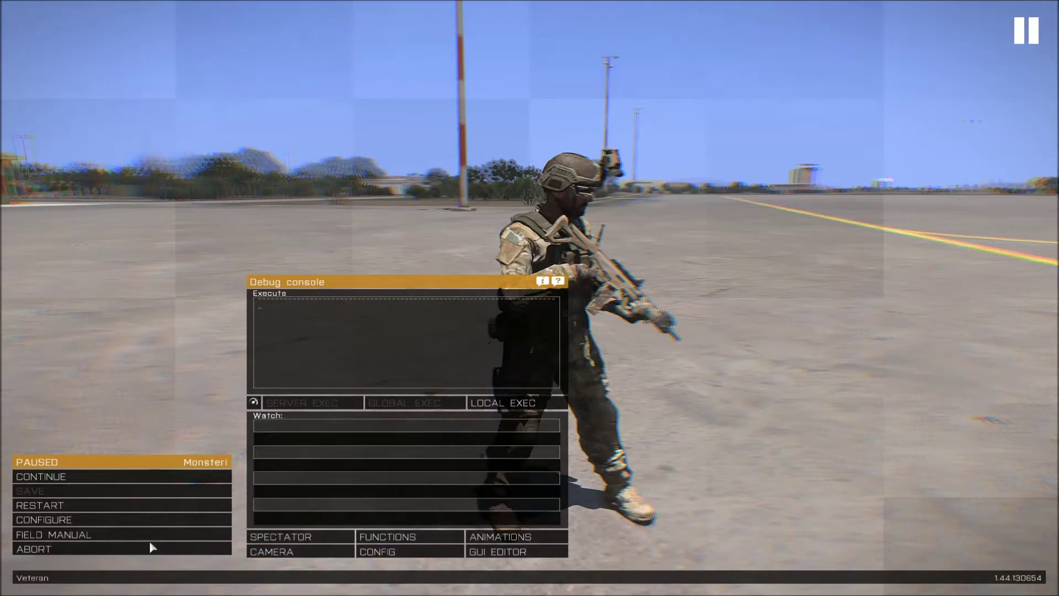
click(97, 549)
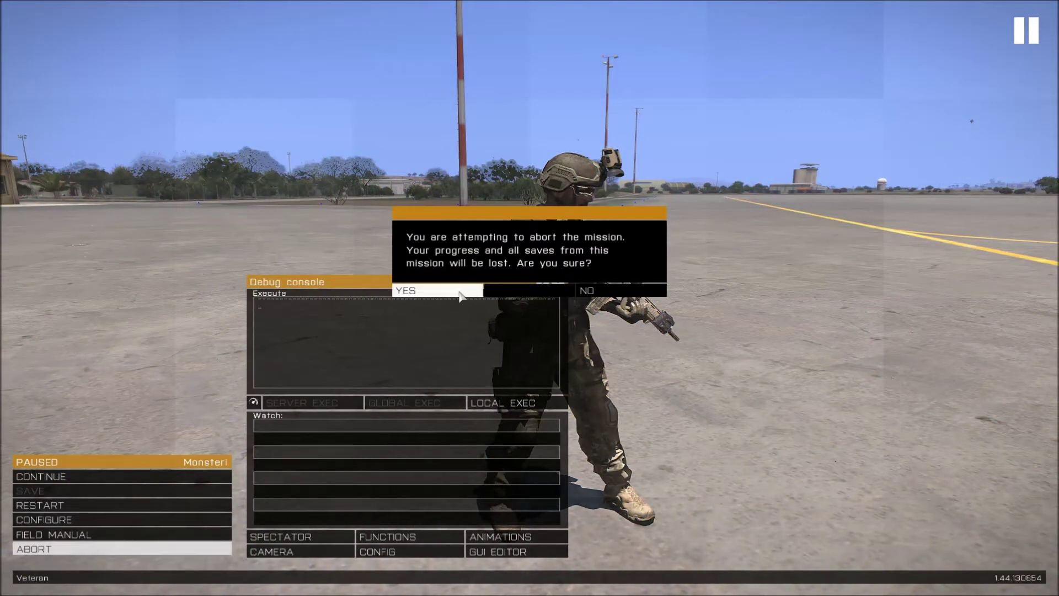
click(435, 290)
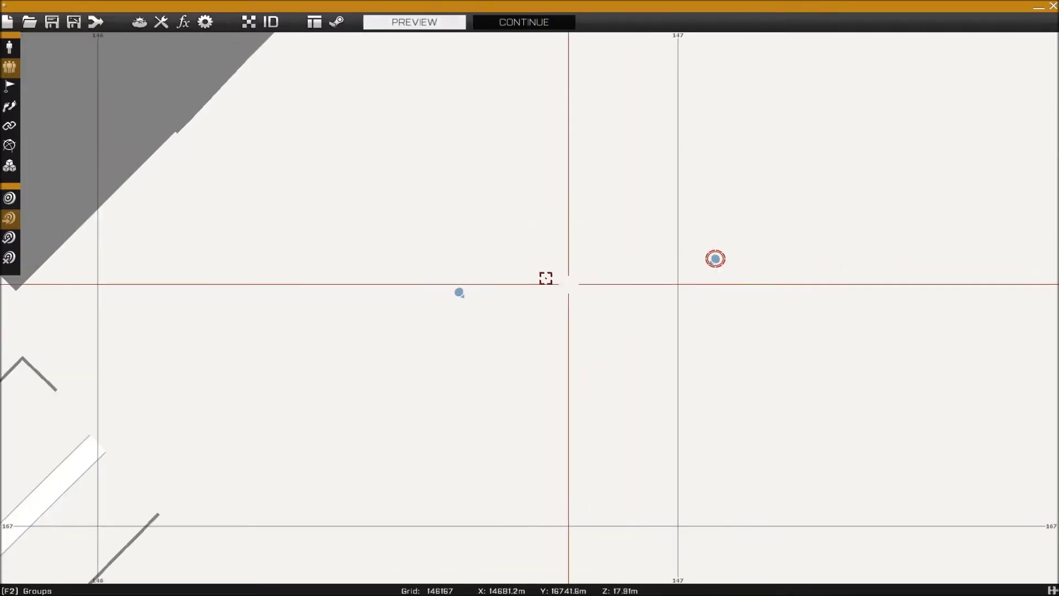
- Switch to waypoint editing with the rifleman and the surrounding apron in view
click(10, 107)
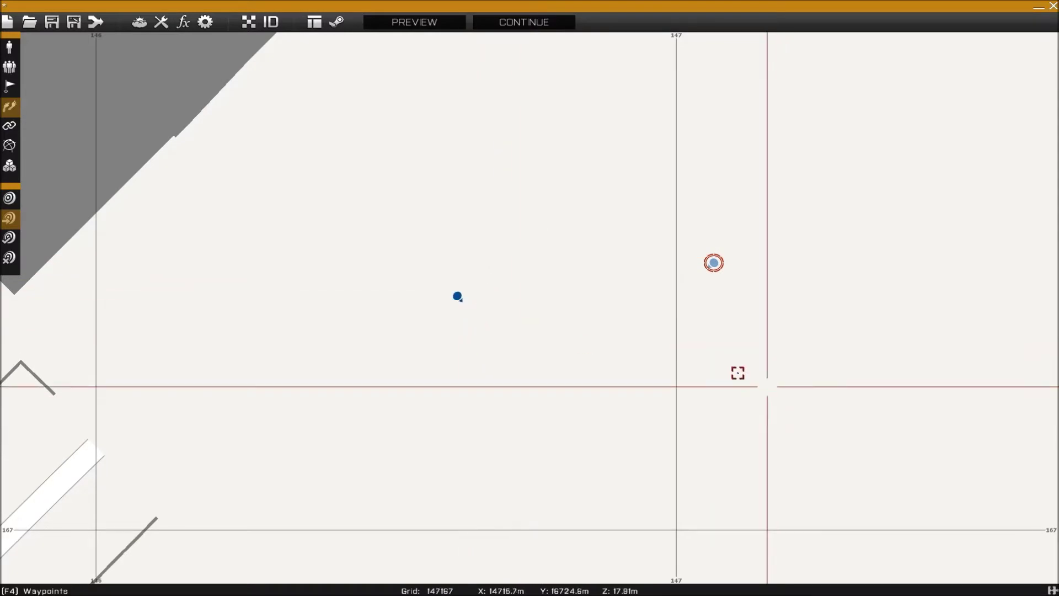
right_drag(675, 423, 549, 347)
scroll(608, 412, down, 2)
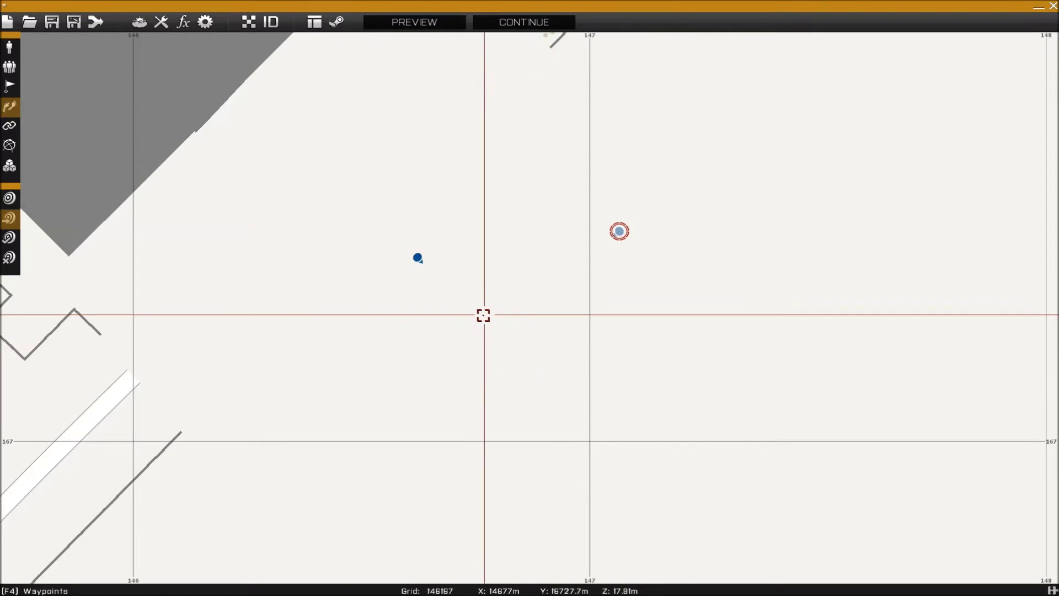
right_drag(485, 314, 543, 274)
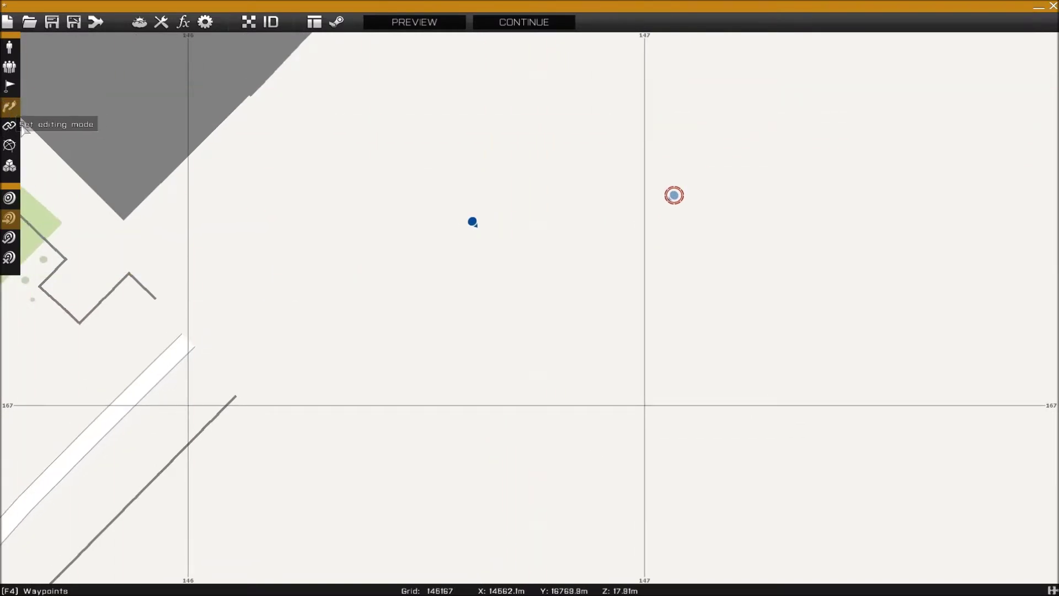
- Insert a waypoint on the western rifleman, keeping the Default category and setting its type to HOLD
right_drag(439, 246, 409, 280)
right_drag(536, 321, 555, 262)
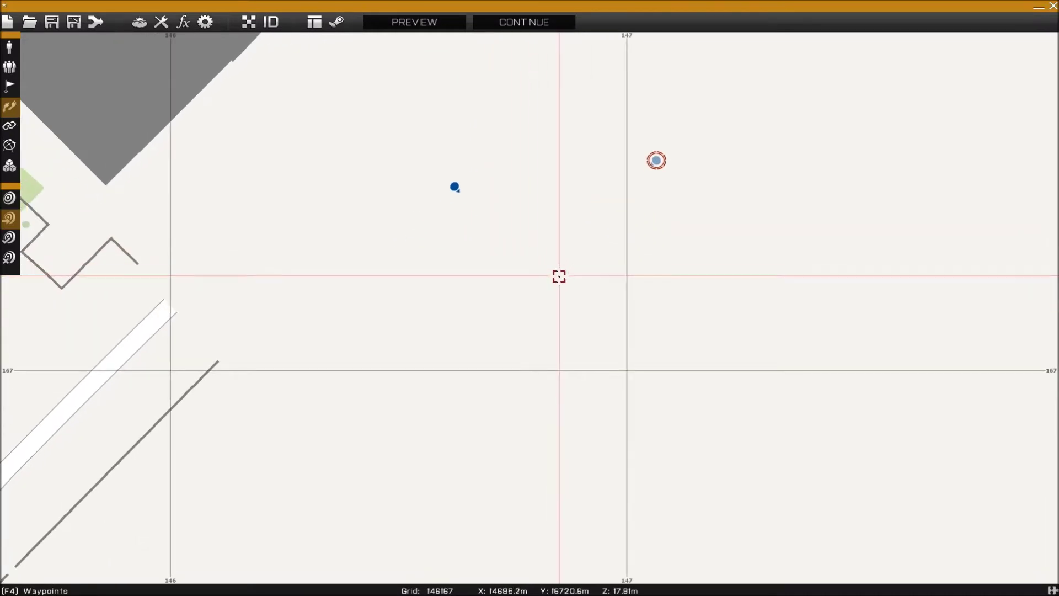
right_drag(556, 279, 543, 316)
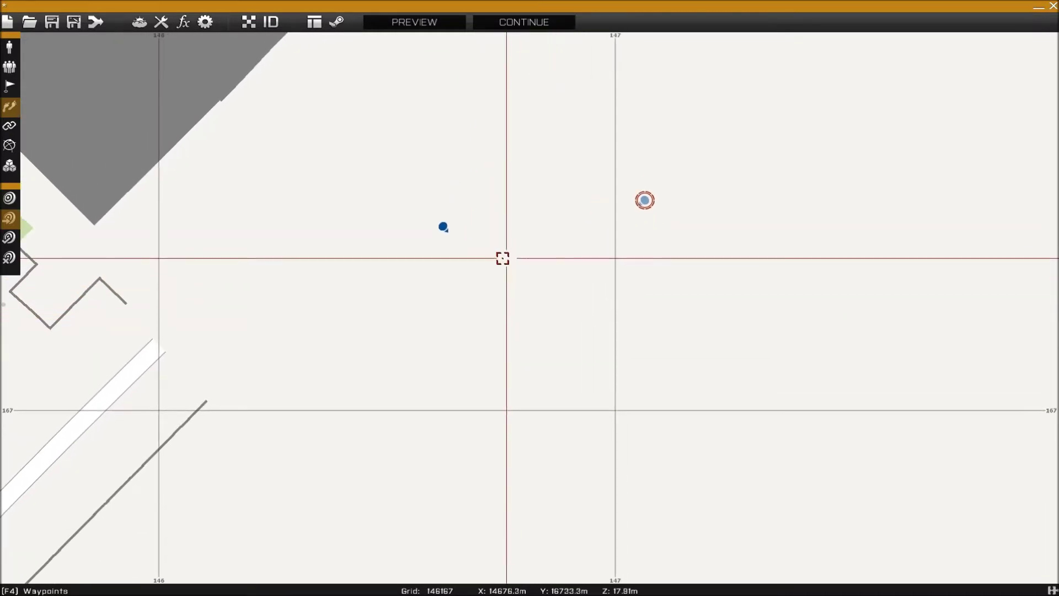
key(w)
key(a)
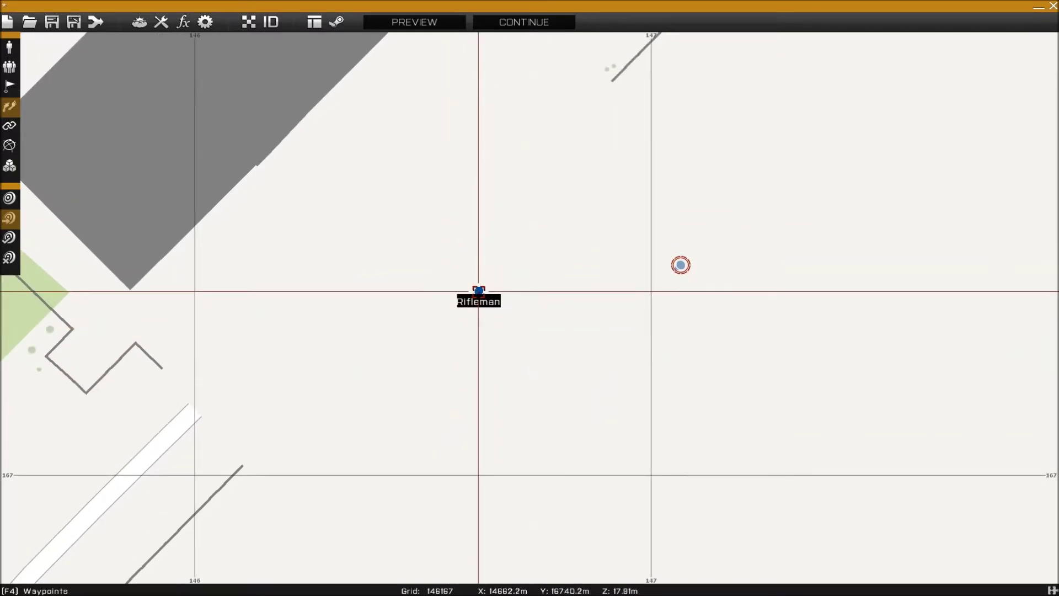
double_click(478, 292)
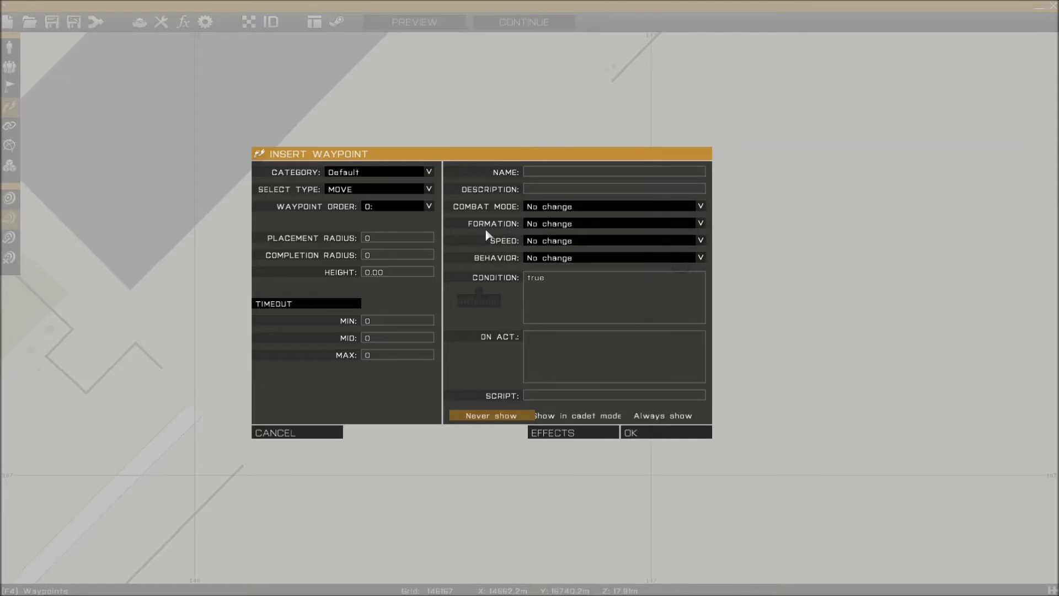
click(429, 172)
click(428, 173)
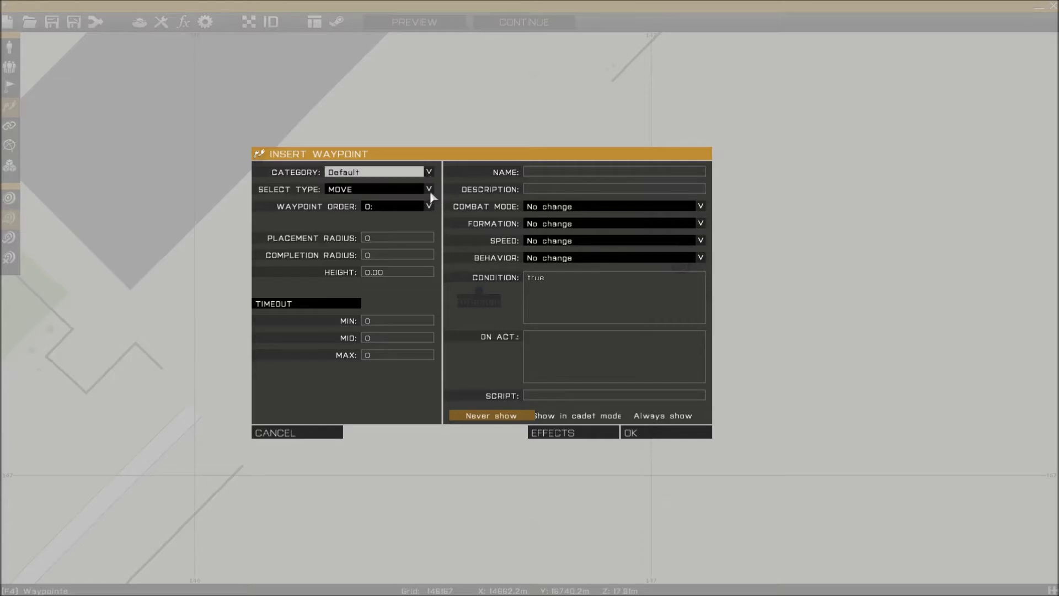
click(430, 191)
scroll(358, 289, down, 1)
click(353, 294)
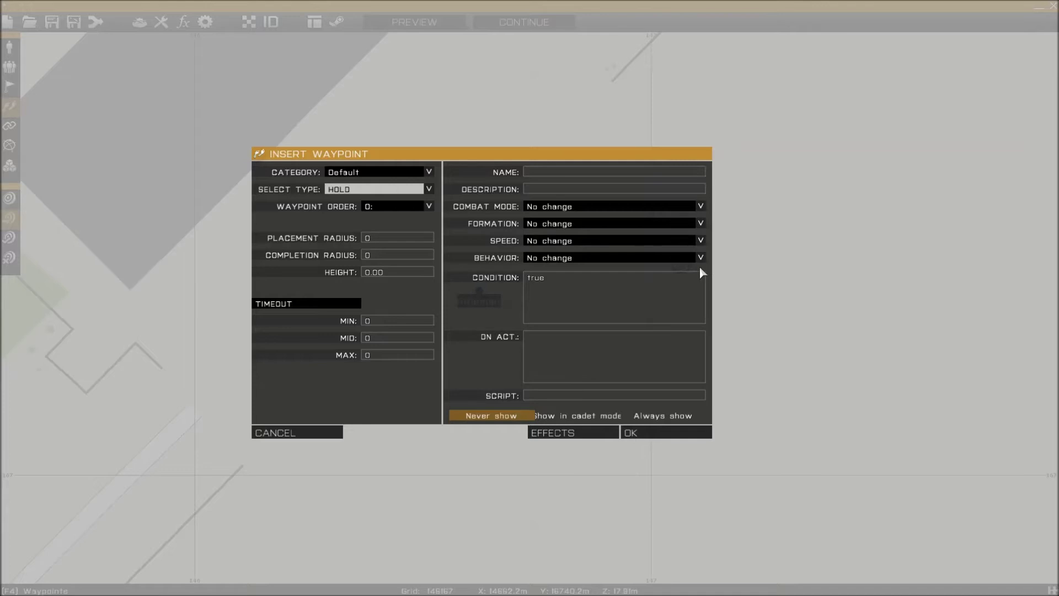
- Set the HOLD waypoint's combat mode to Open fire, Engage at will and its speed to Limited
click(699, 207)
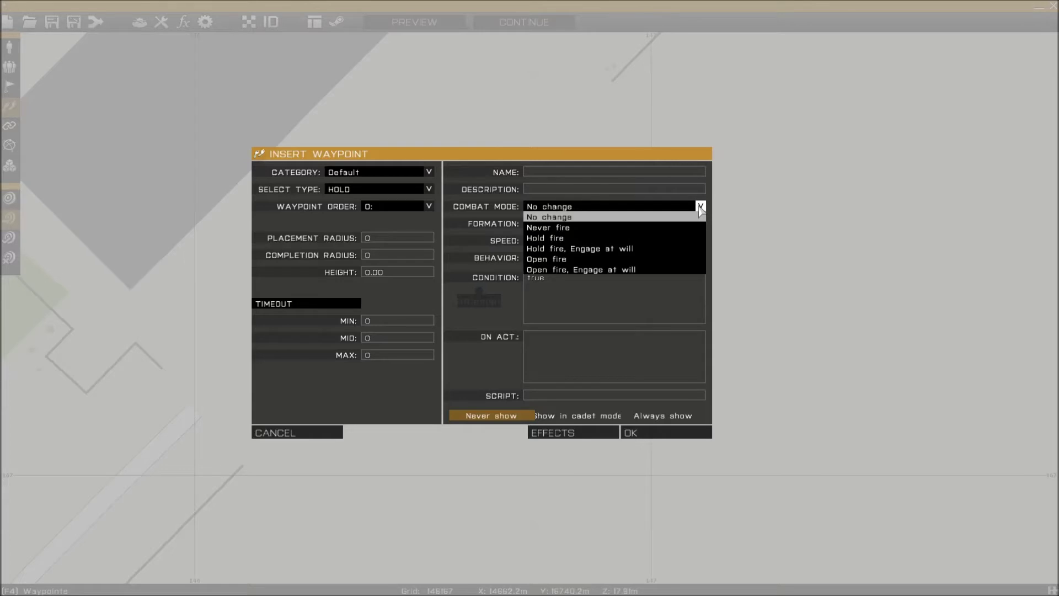
click(700, 206)
click(700, 206)
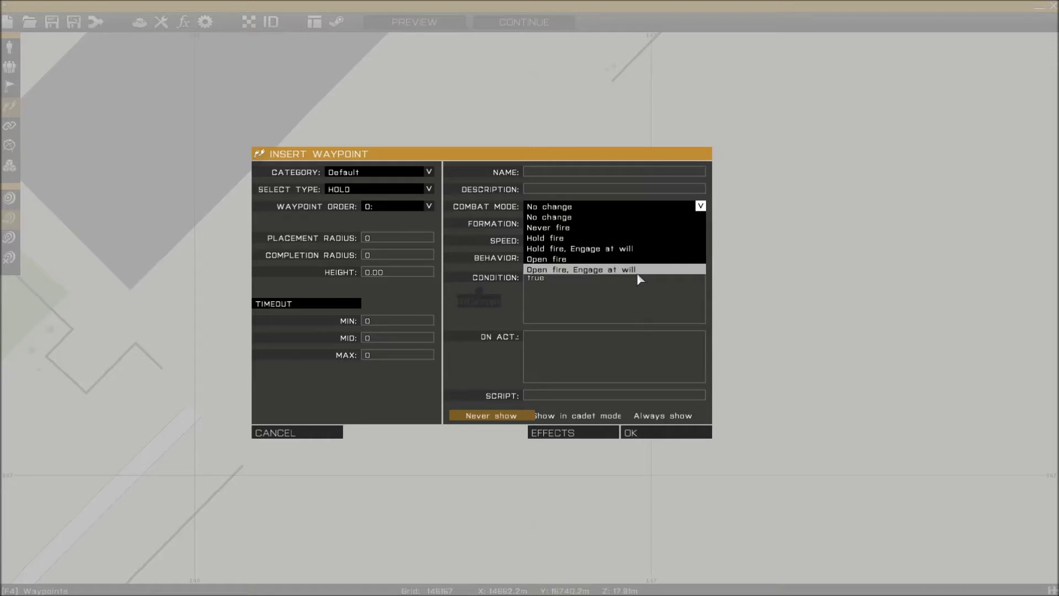
click(616, 270)
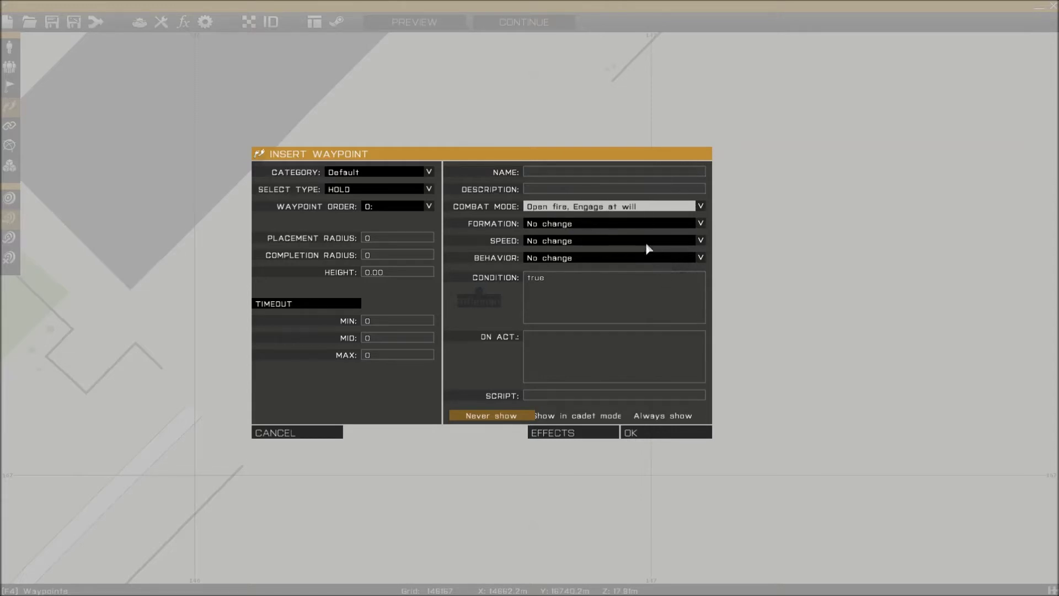
click(702, 224)
click(706, 227)
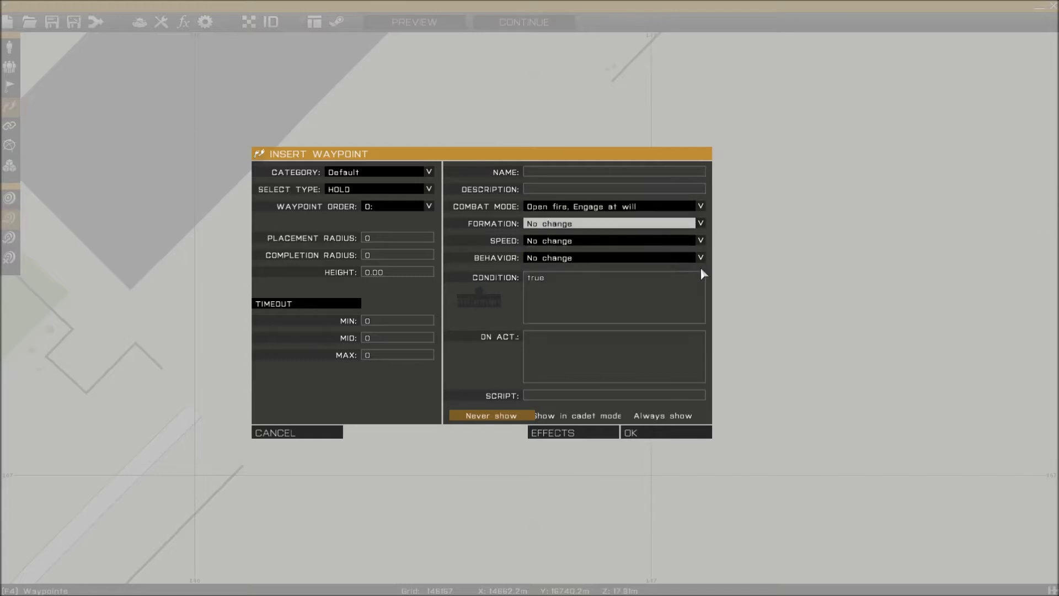
click(700, 241)
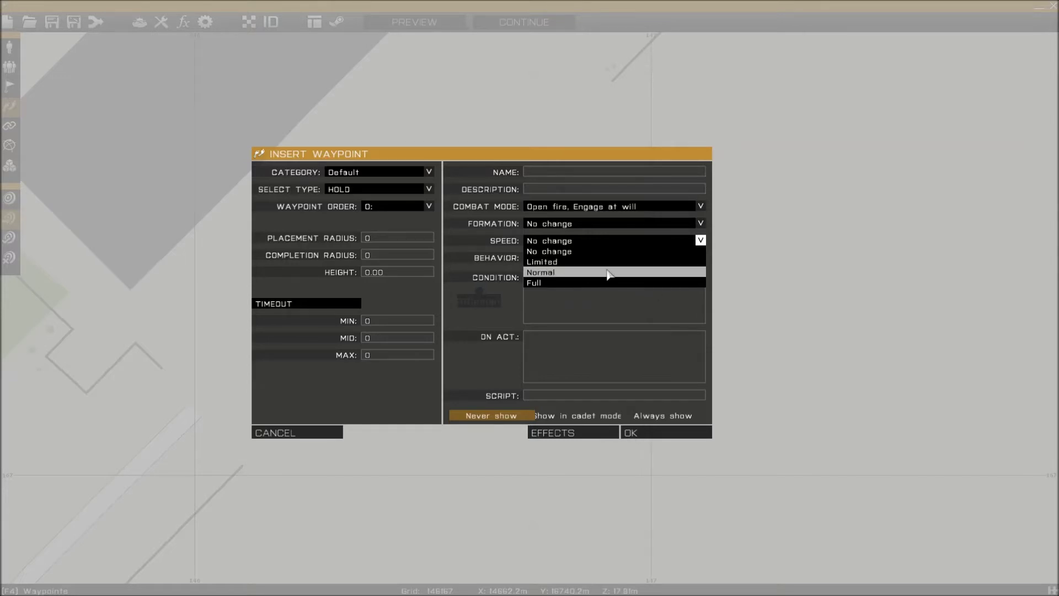
click(577, 264)
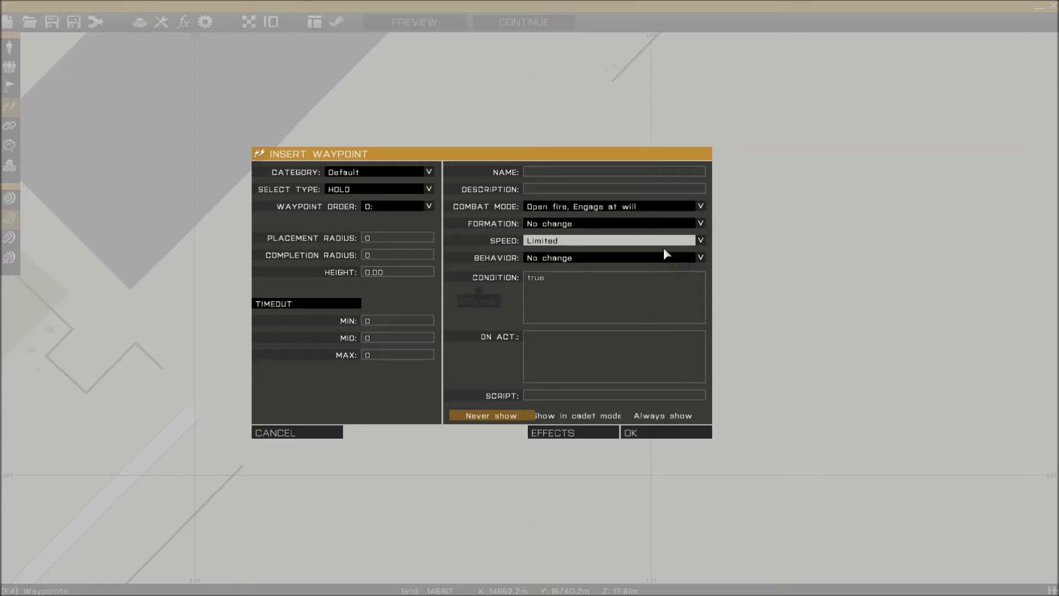
- Set the HOLD waypoint's behavior to Safe and confirm the waypoint
click(701, 258)
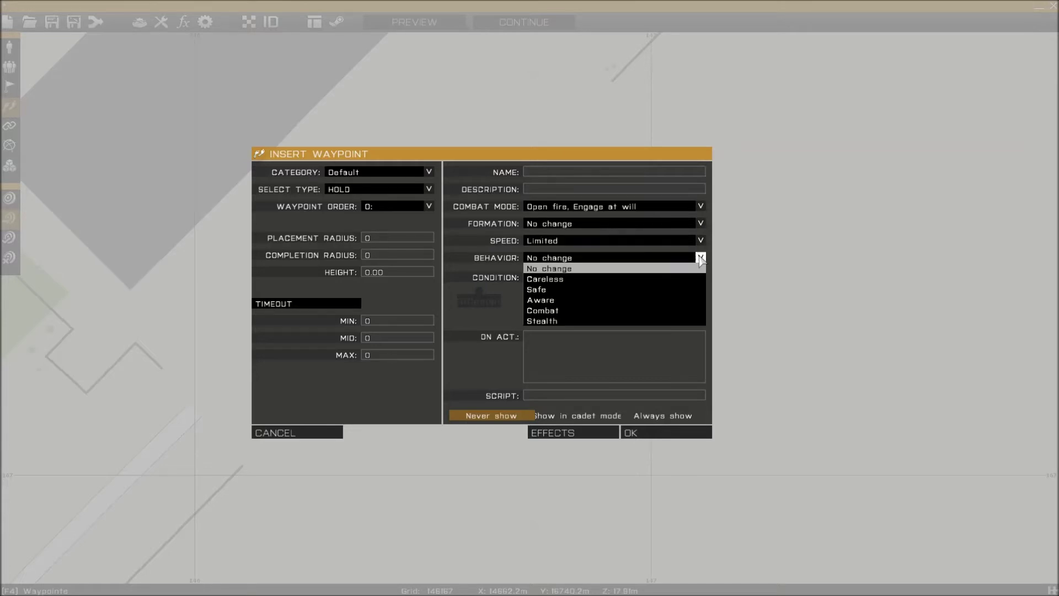
click(560, 291)
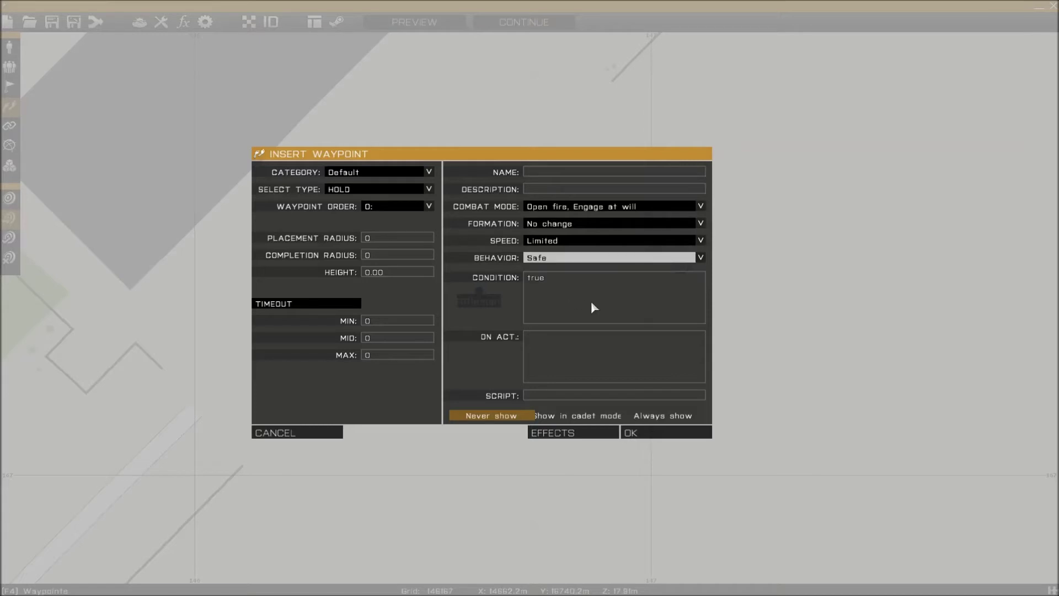
click(700, 258)
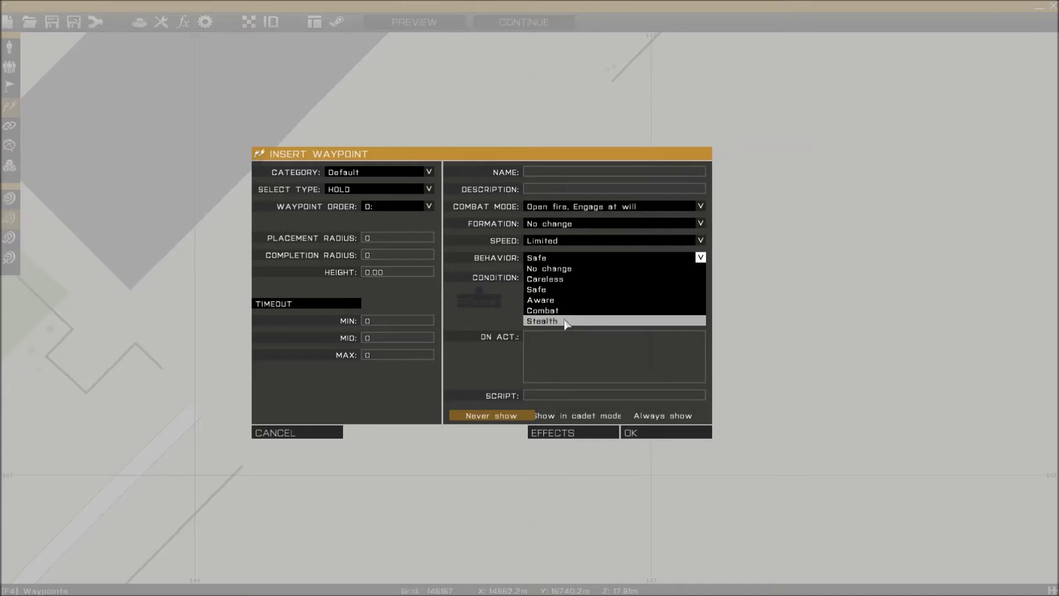
click(572, 291)
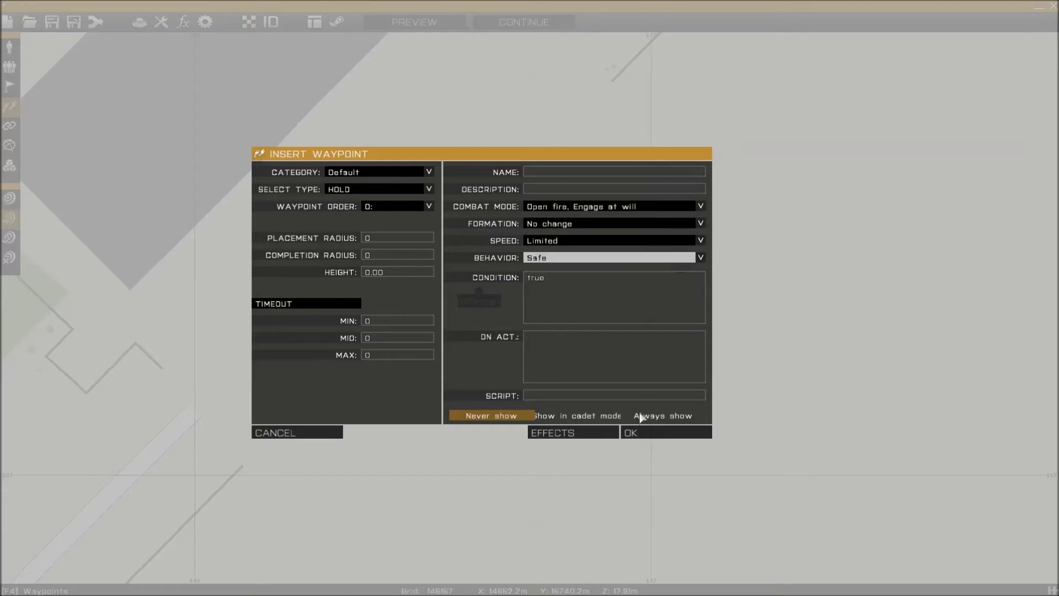
click(676, 435)
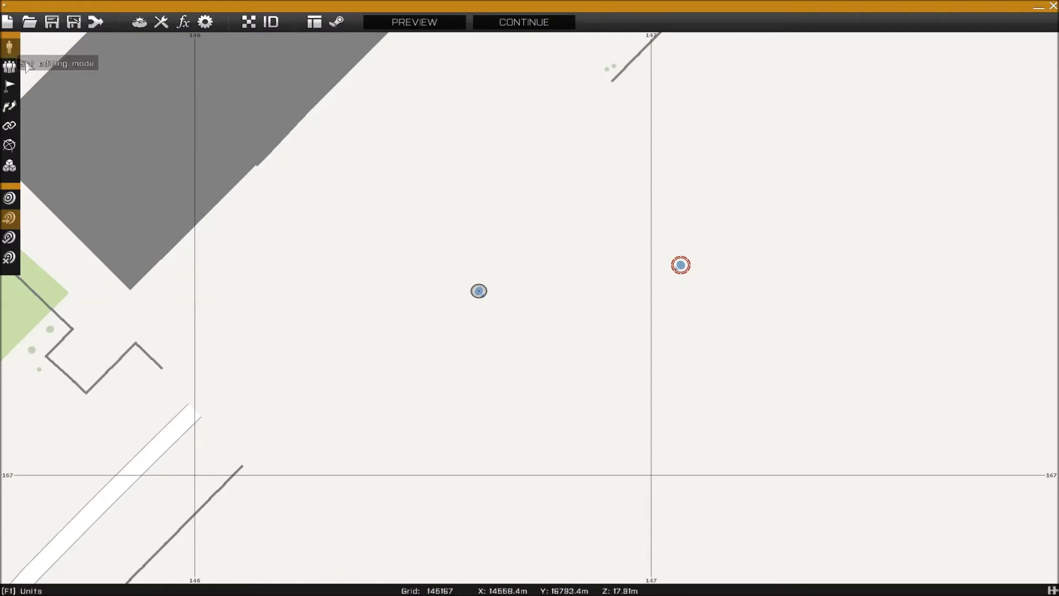
- Move the player just southeast of the rifleman, and preview the mission to check his stance before aborting back to the editor
drag(680, 265, 521, 312)
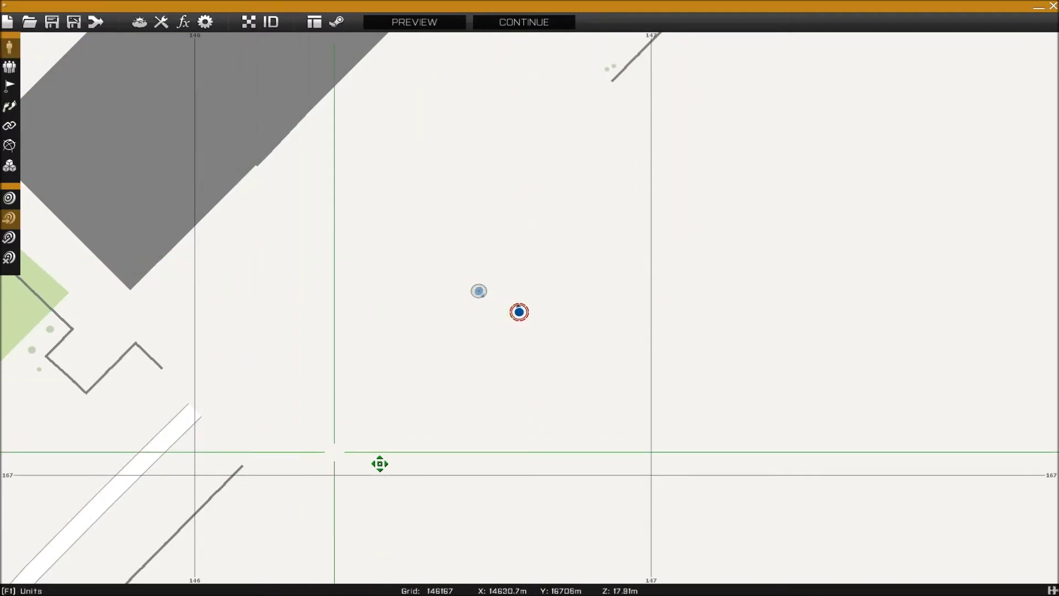
click(425, 23)
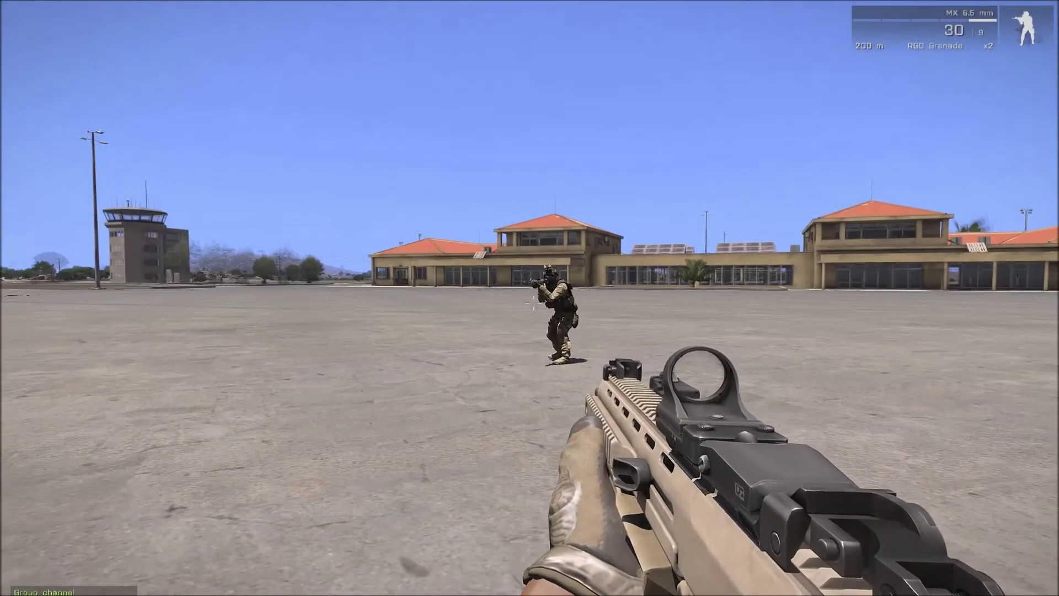
key(ctrl)
key(ctrl)
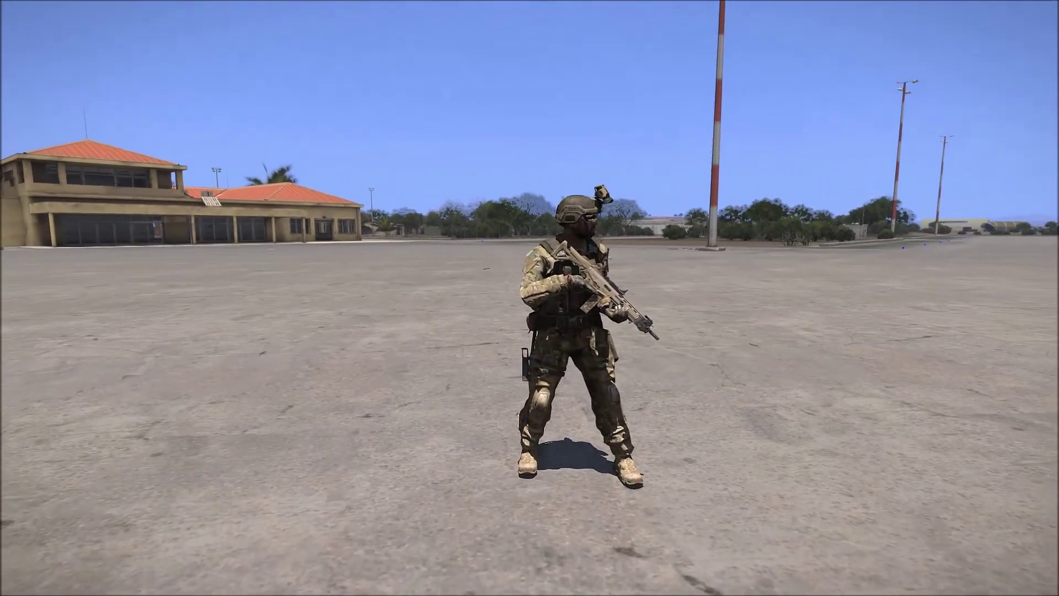
key(Escape)
click(132, 547)
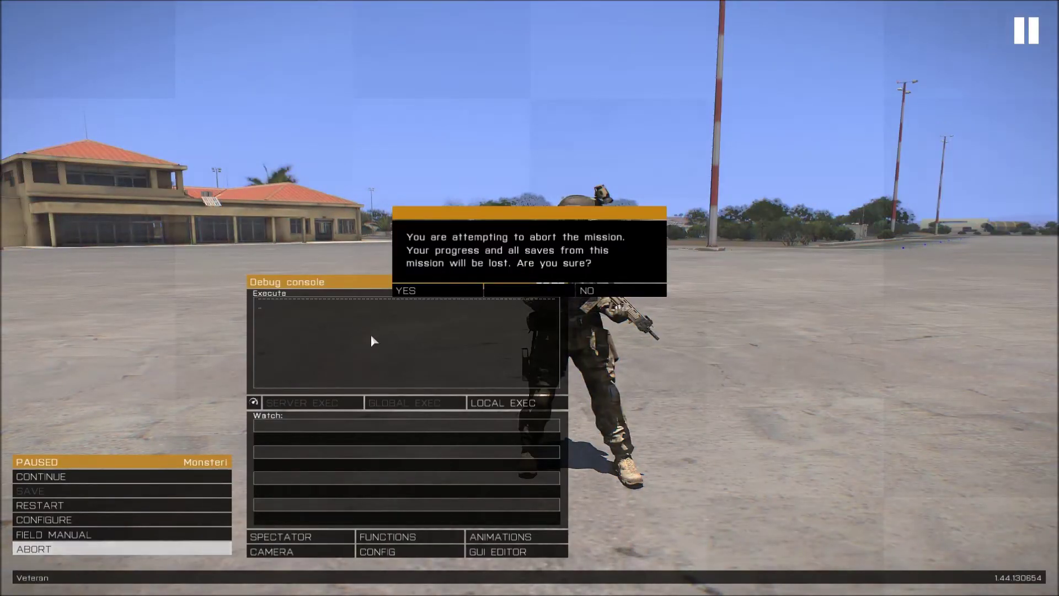
click(440, 294)
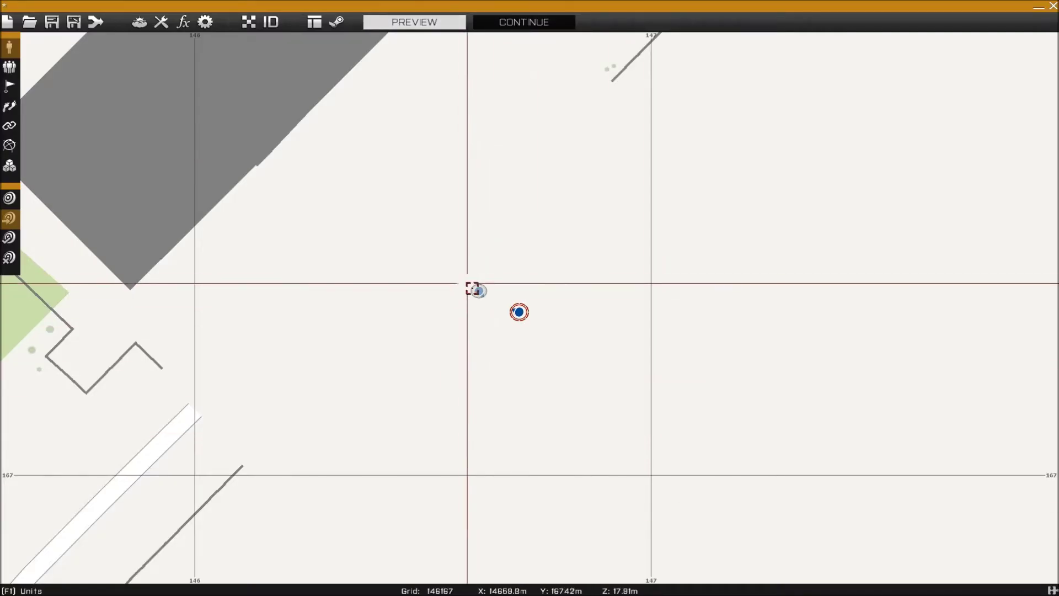
- Change the behavior of the rifleman's HOLD waypoint to Combat
click(9, 106)
mouse_move(478, 291)
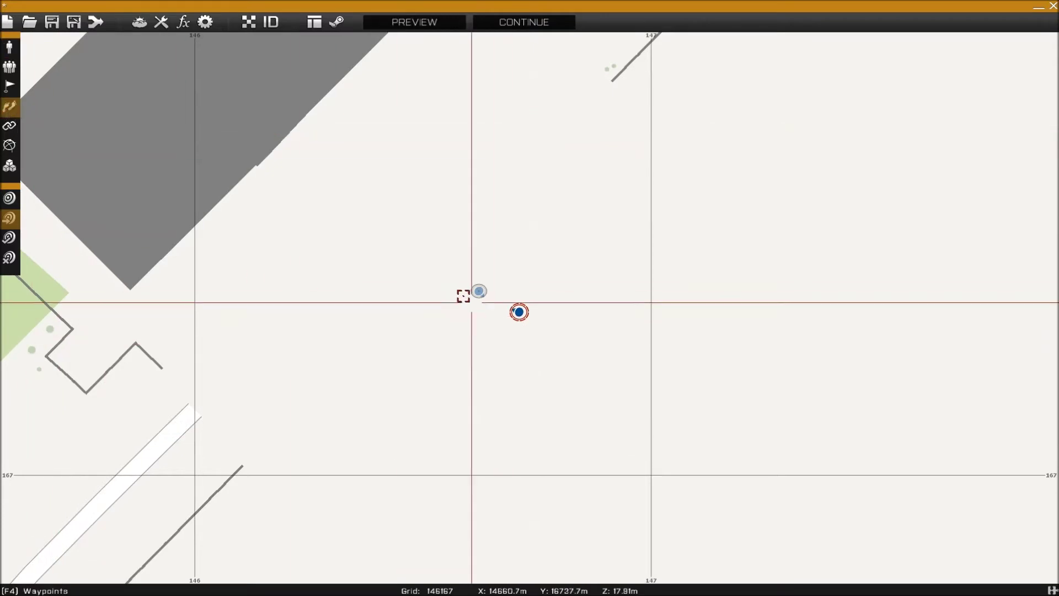
double_click(519, 313)
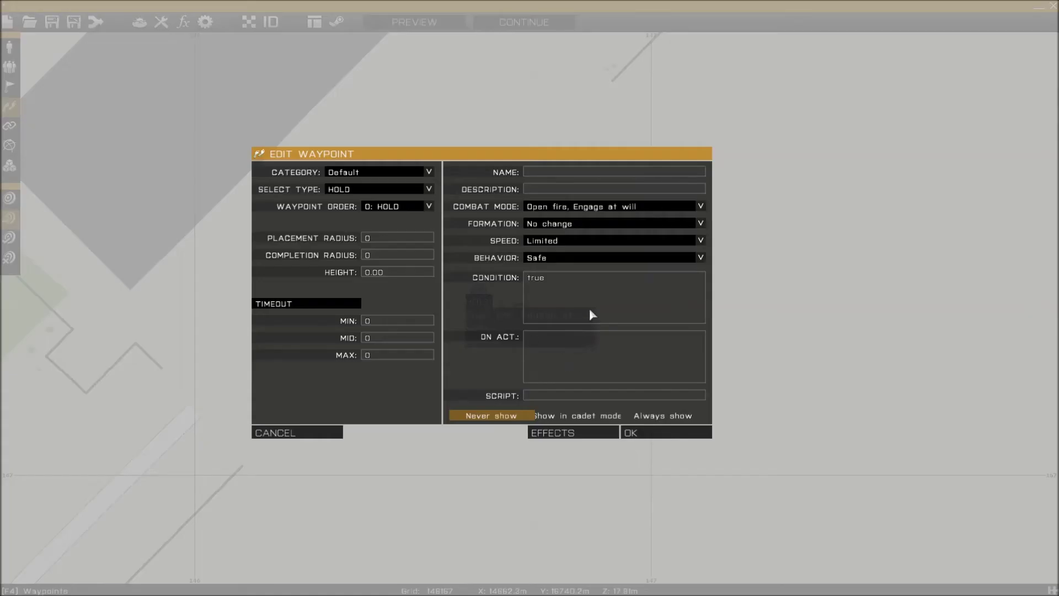
click(686, 258)
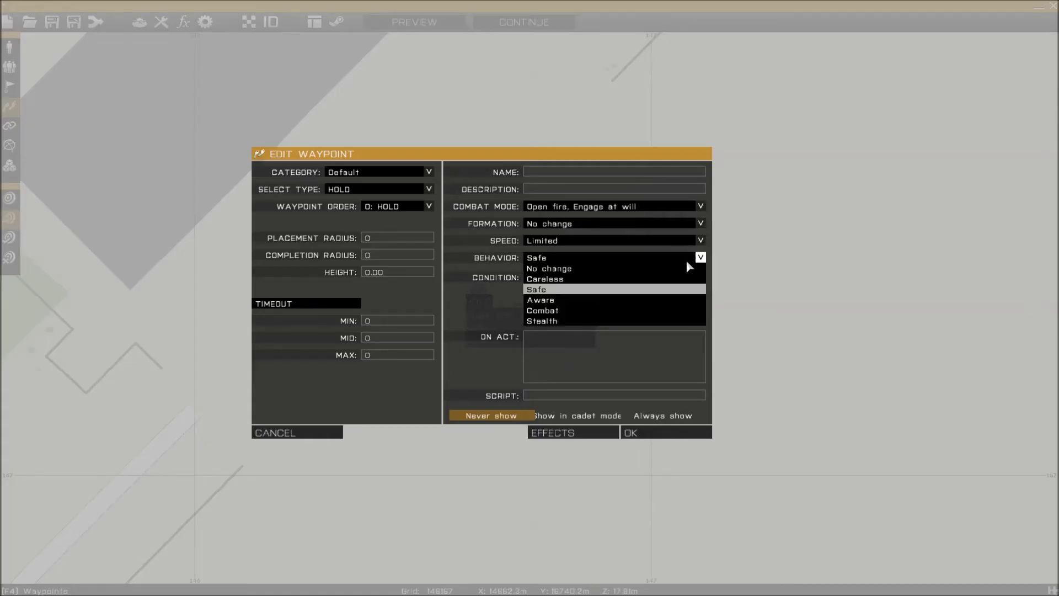
click(554, 314)
click(662, 436)
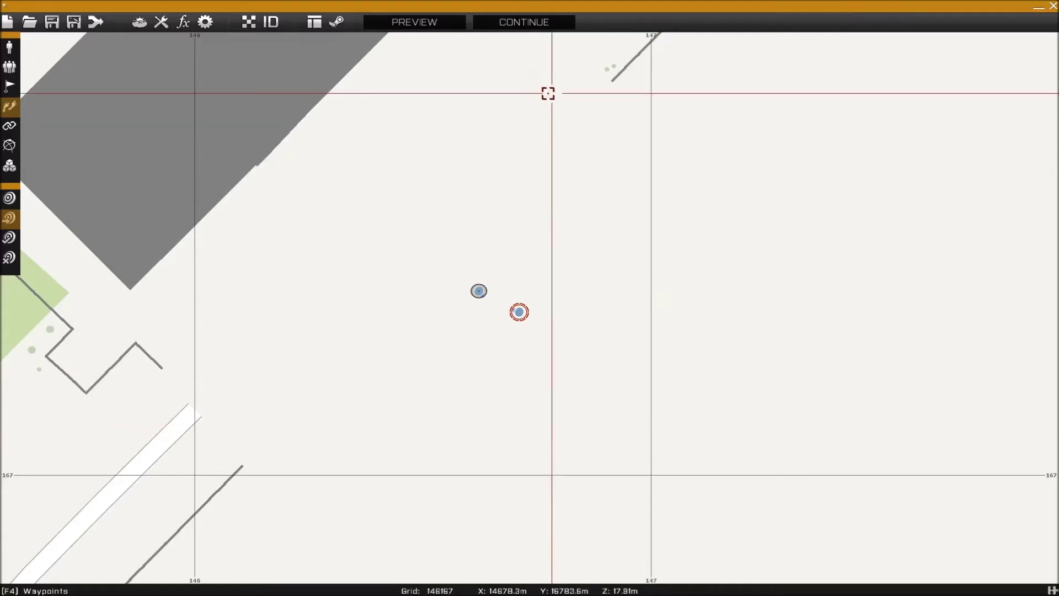
- Preview the mission to examine the rifleman's Combat behavior, and abort back to the editor
click(445, 28)
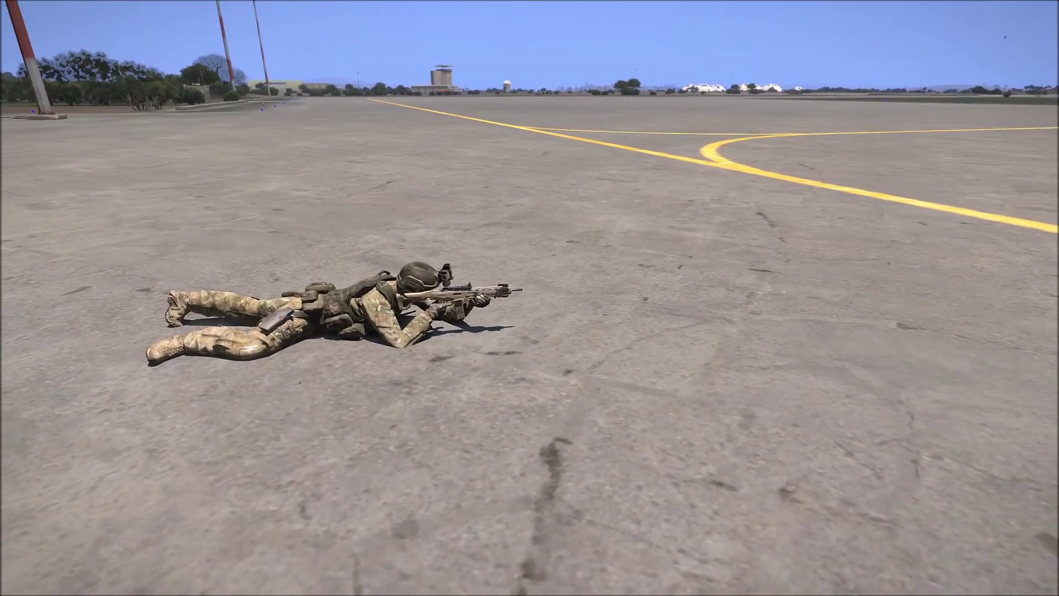
key(Escape)
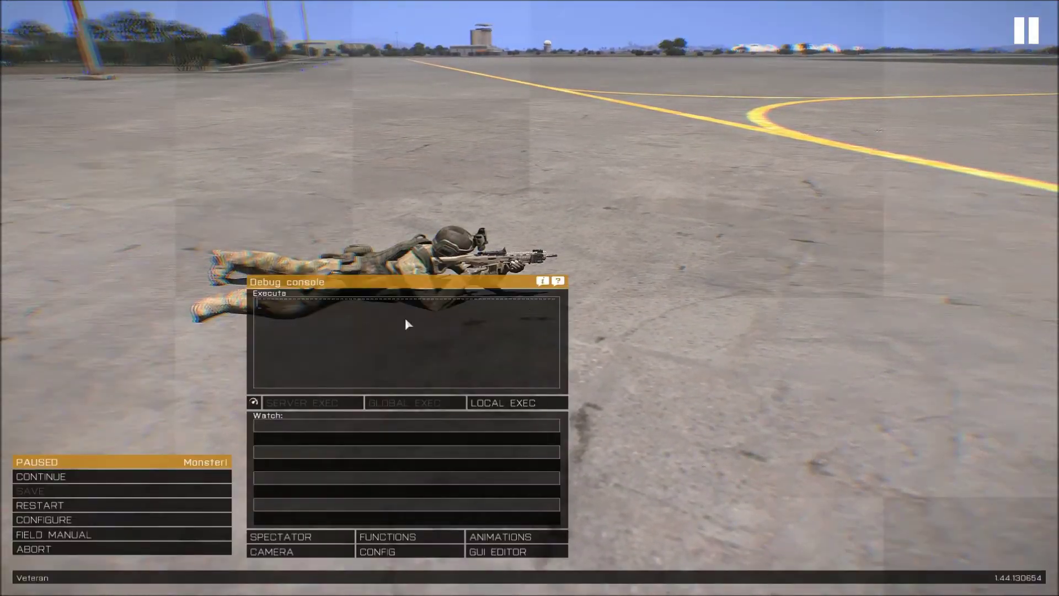
click(87, 549)
click(438, 290)
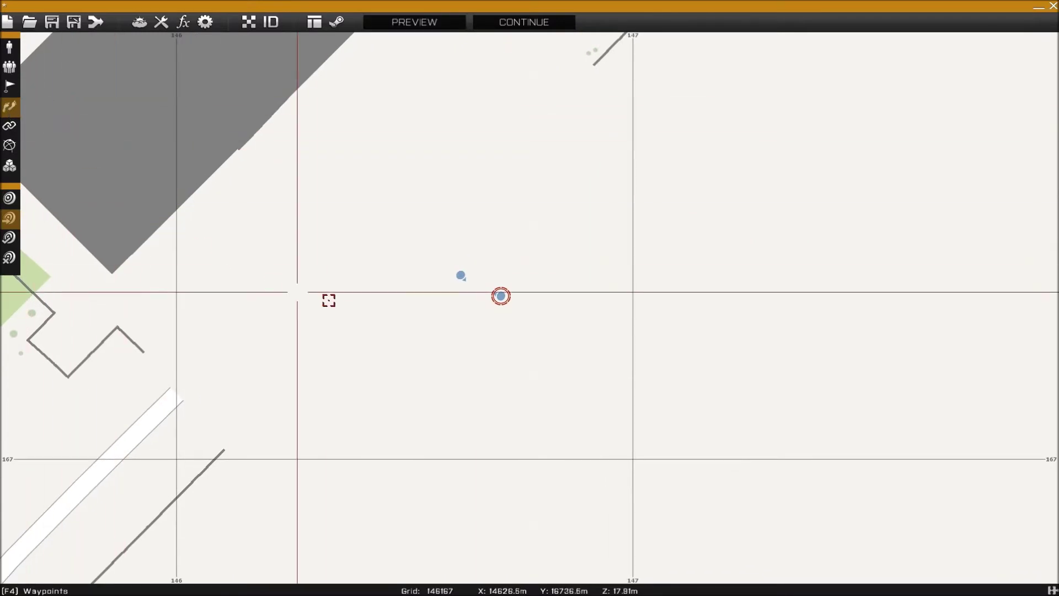
- Insert a MOVE waypoint northeast of the rifleman with combat mode Open fire, Engage at will, speed Limited and behavior Safe
right_drag(369, 294, 368, 382)
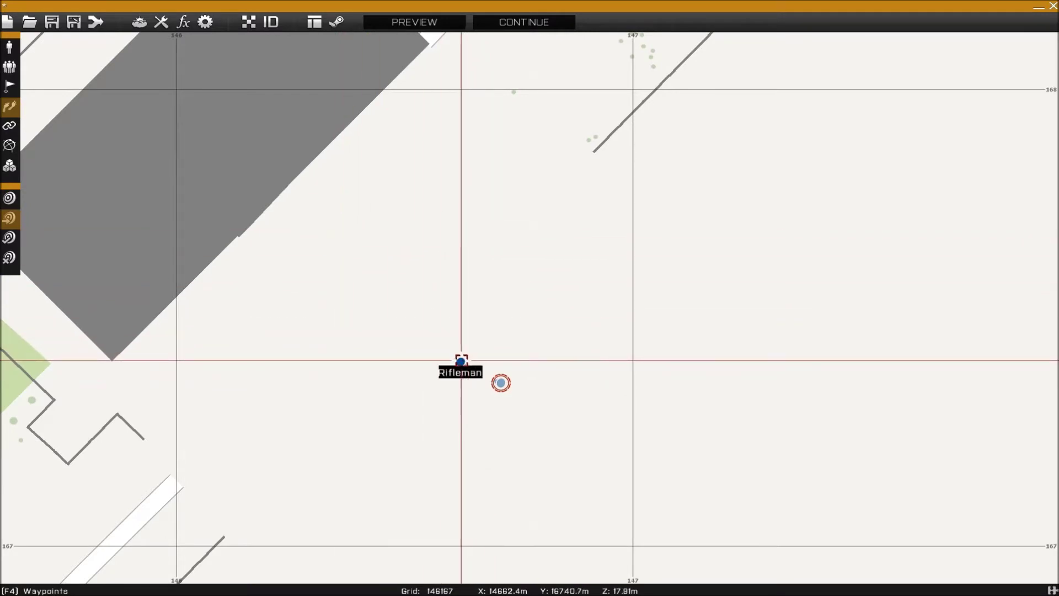
double_click(545, 262)
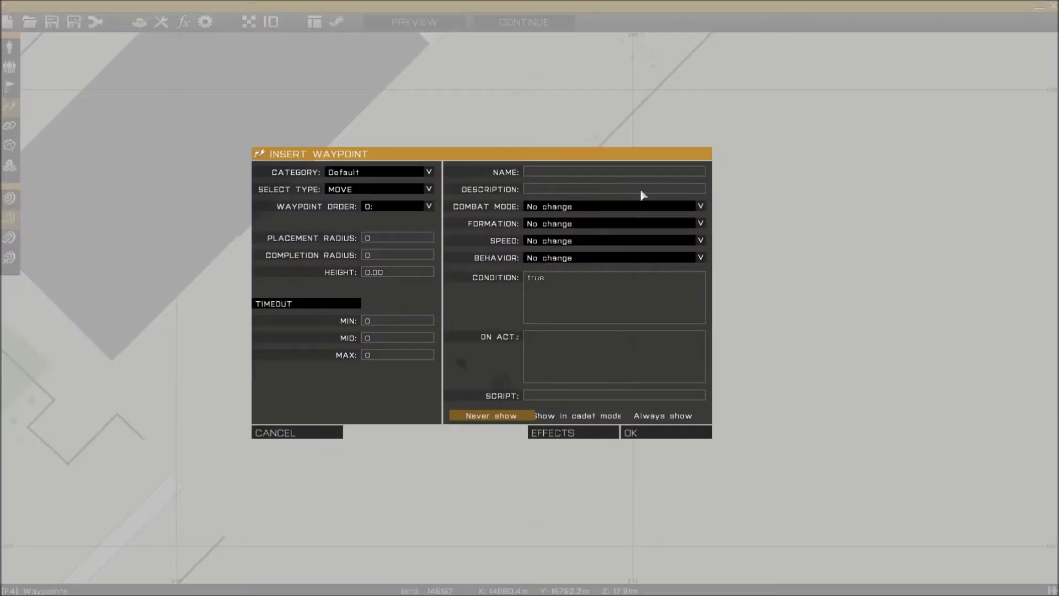
click(700, 207)
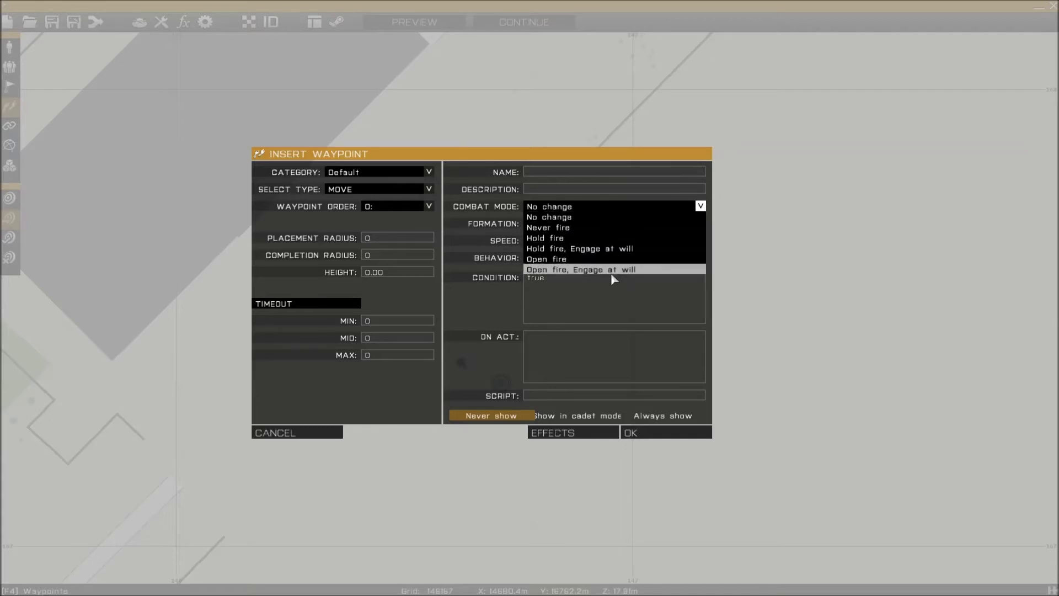
click(676, 269)
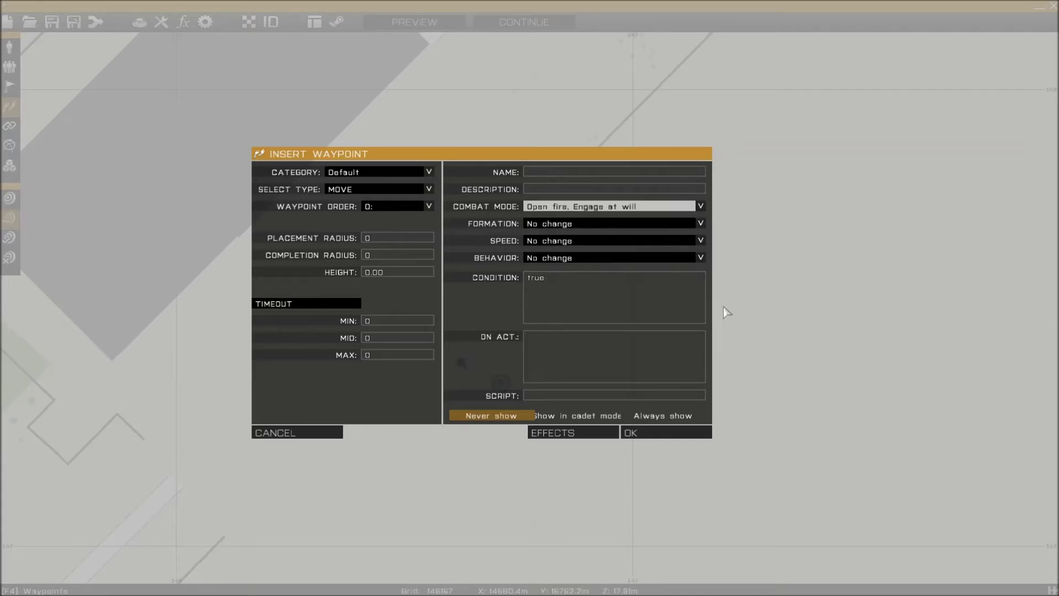
click(699, 241)
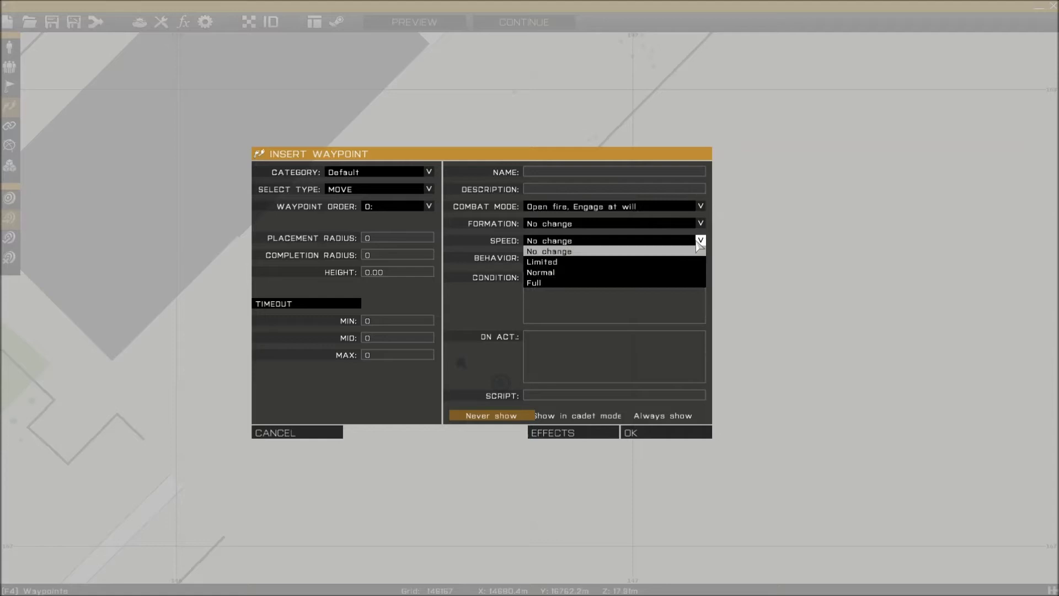
click(586, 275)
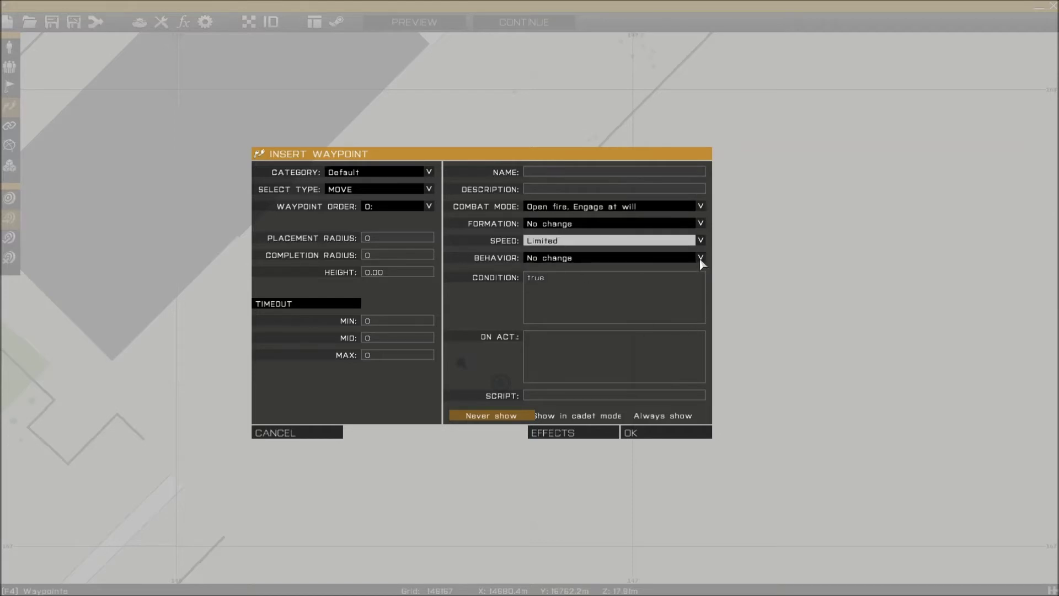
click(701, 258)
click(593, 289)
click(629, 433)
- Add a second MOVE waypoint with default settings northwest of the first, near the large grey building
right_drag(474, 217, 496, 272)
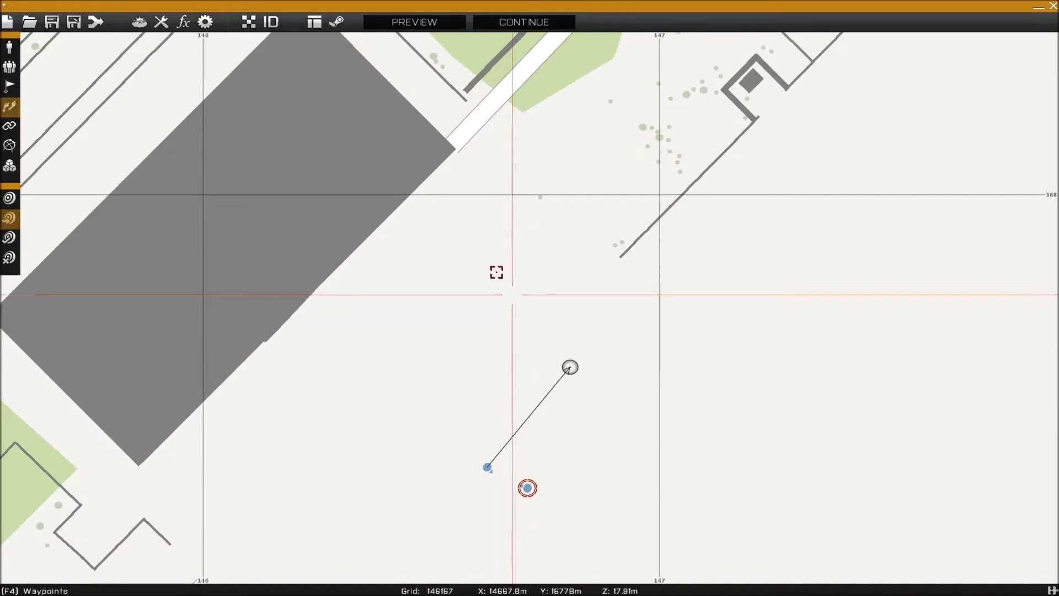
double_click(444, 254)
click(657, 431)
- Compare the combat mode, speed and behavior settings of the first and second MOVE waypoints
right_drag(371, 406, 364, 347)
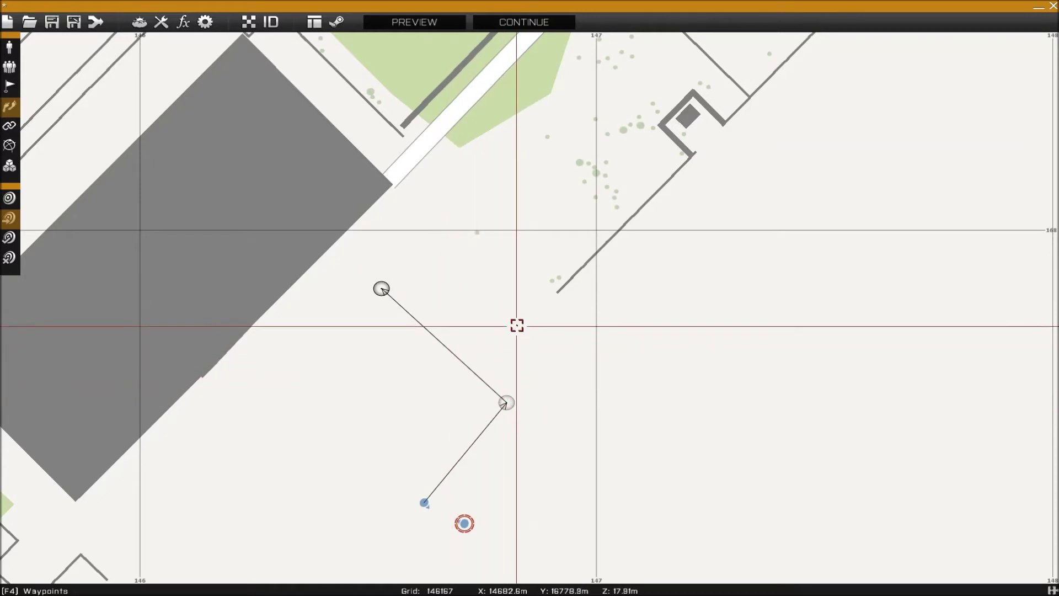
right_drag(506, 364, 532, 314)
mouse_move(532, 352)
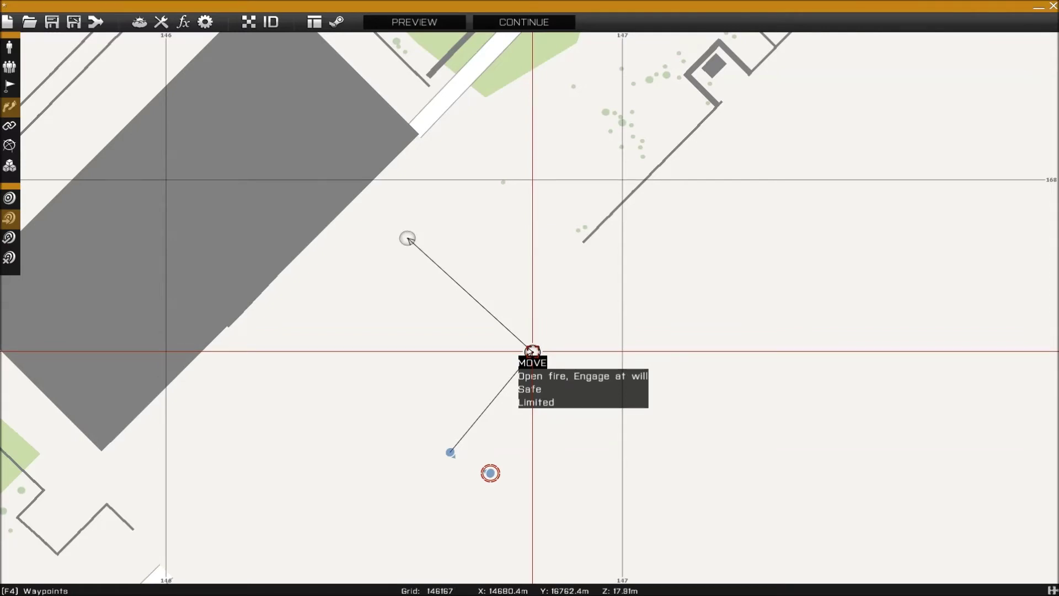
double_click(531, 351)
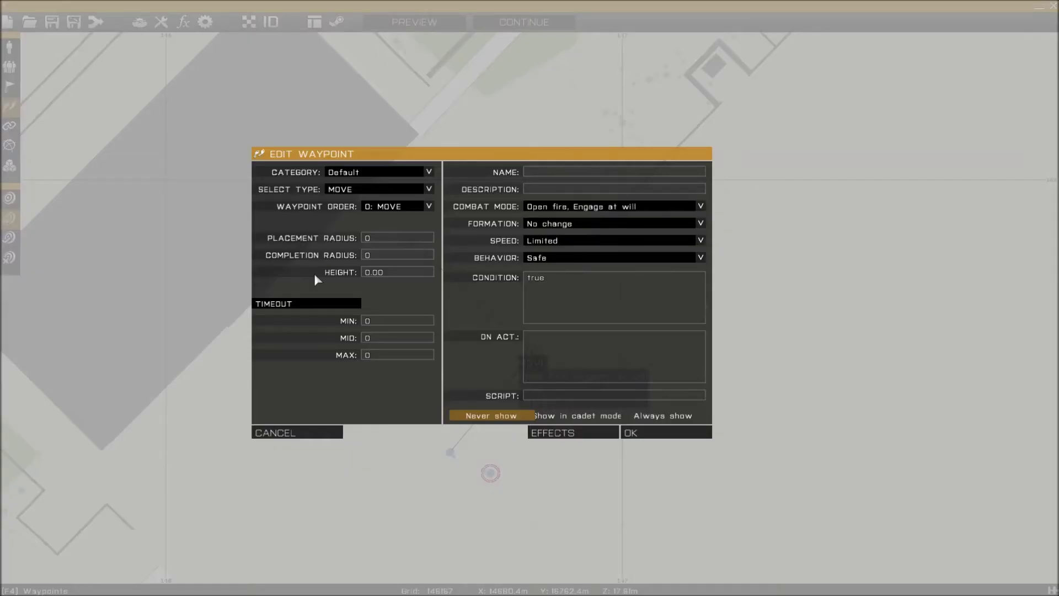
click(298, 433)
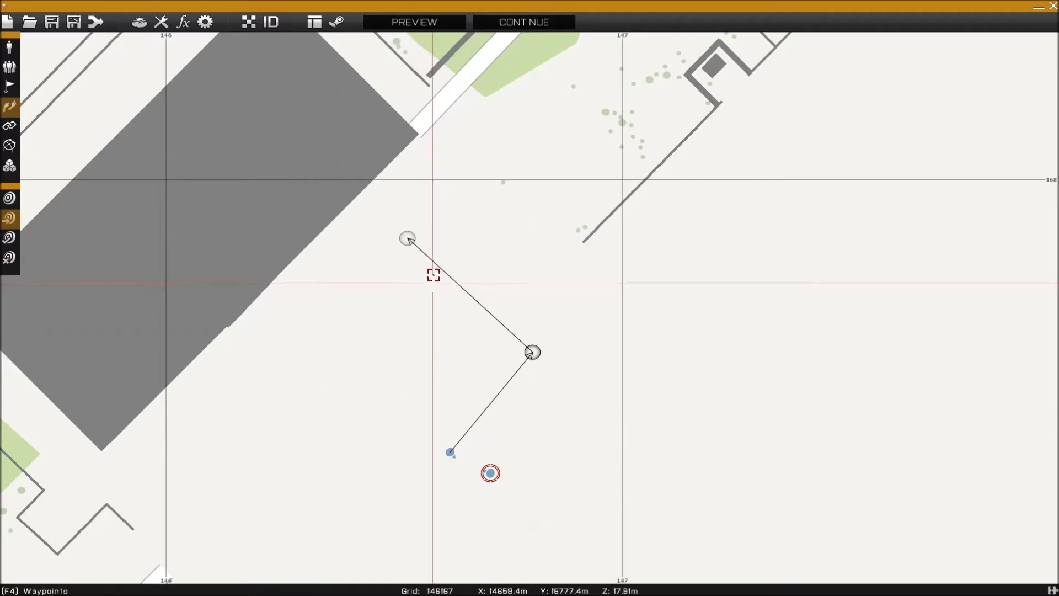
double_click(405, 237)
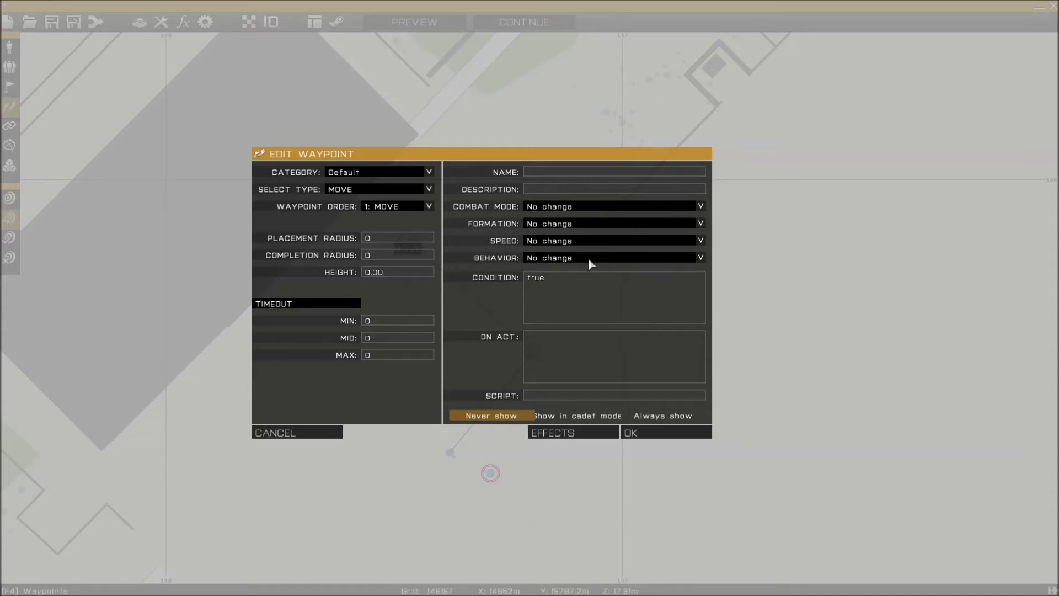
click(667, 433)
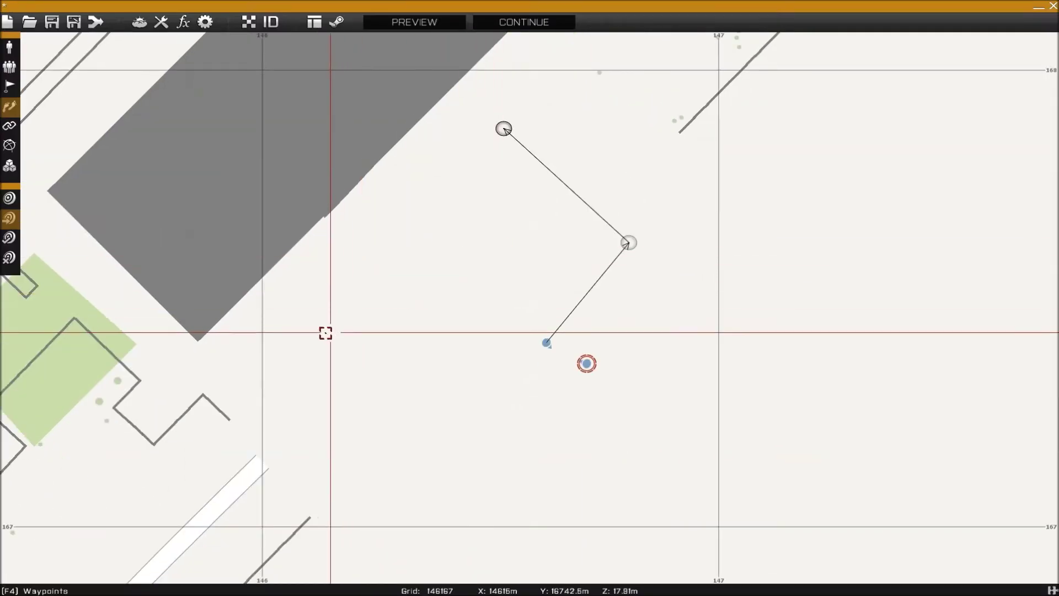
- Add two more default MOVE waypoints, southwest and then south, to form the remaining corners of a rectangular patrol route
double_click(303, 329)
click(680, 434)
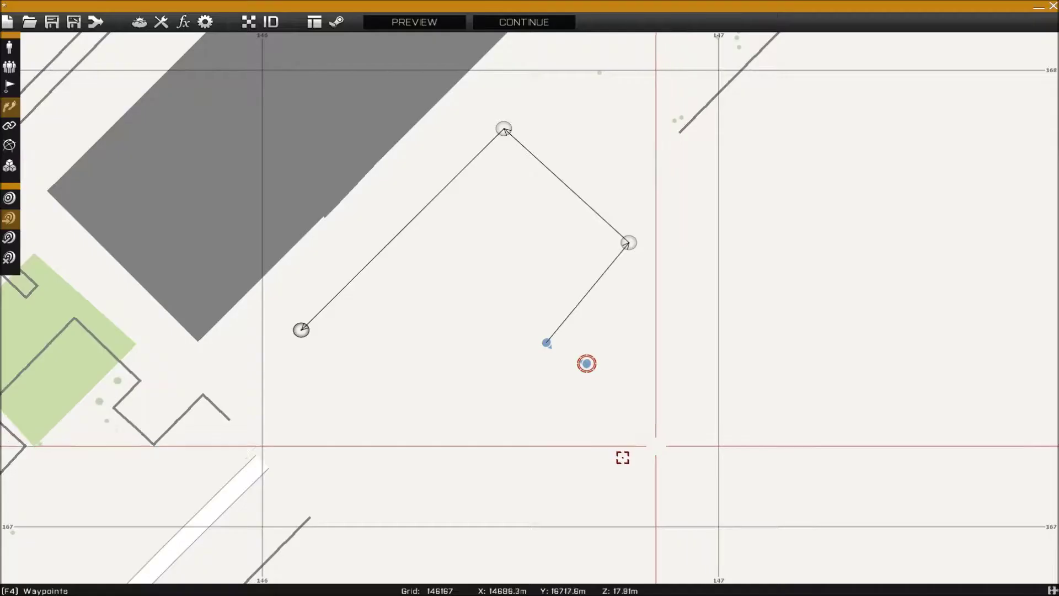
double_click(457, 349)
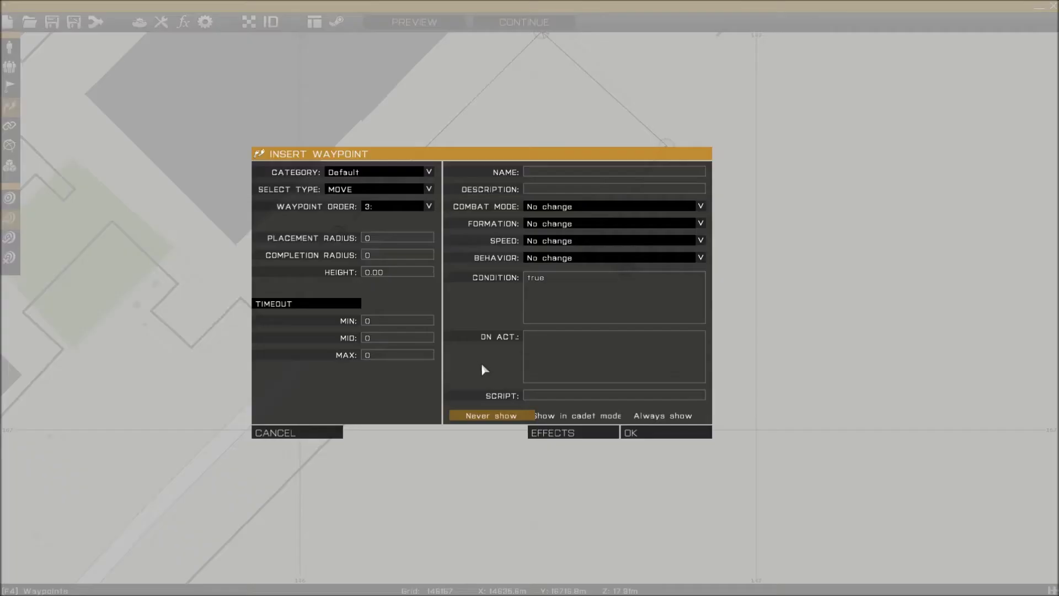
click(662, 431)
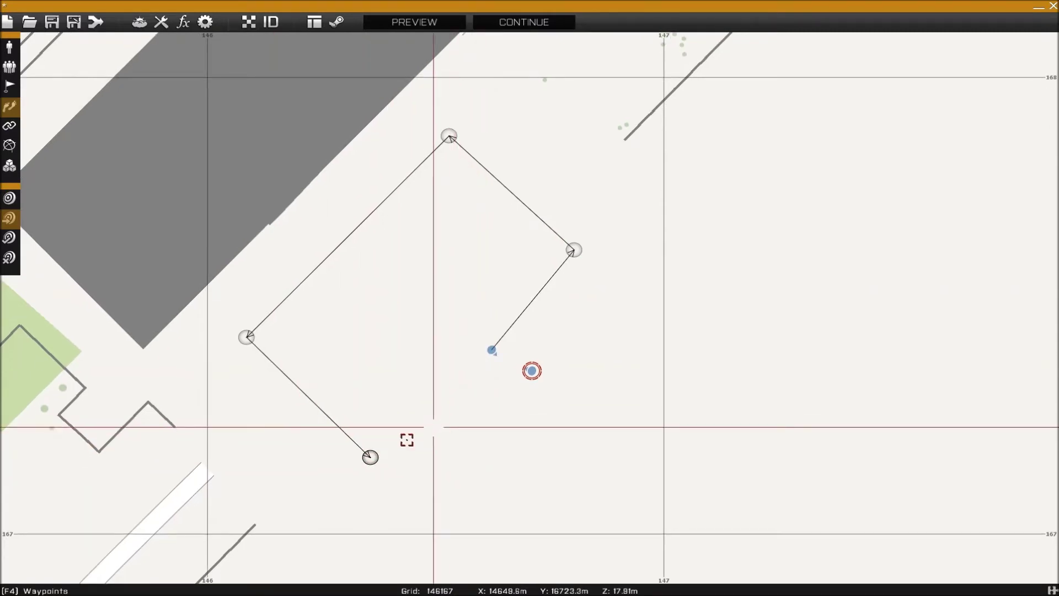
- Insert a CYCLE waypoint beside the first MOVE waypoint, and shift it slightly southwest of that waypoint
double_click(574, 266)
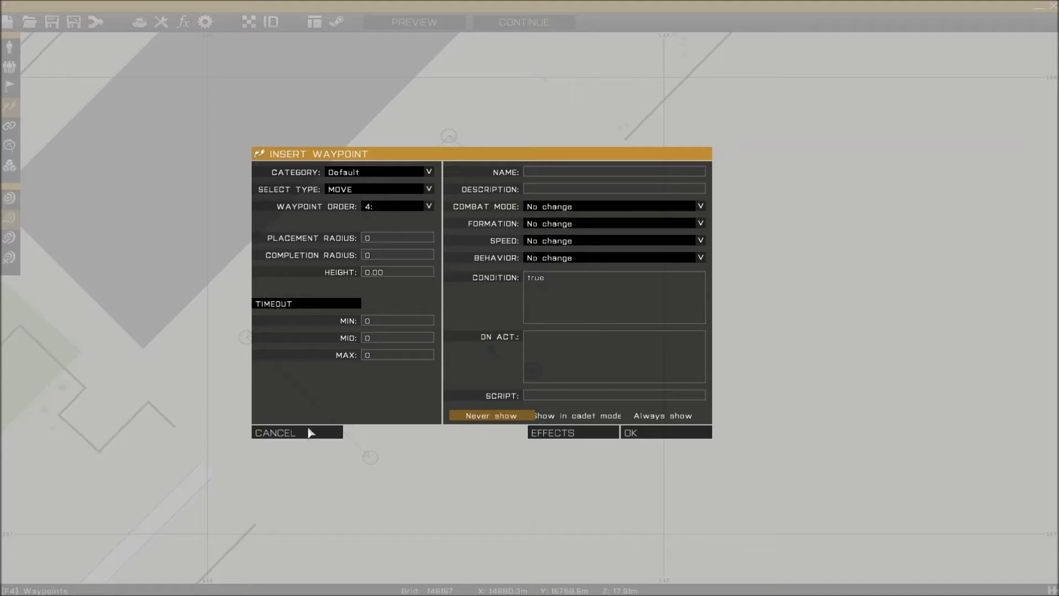
click(326, 436)
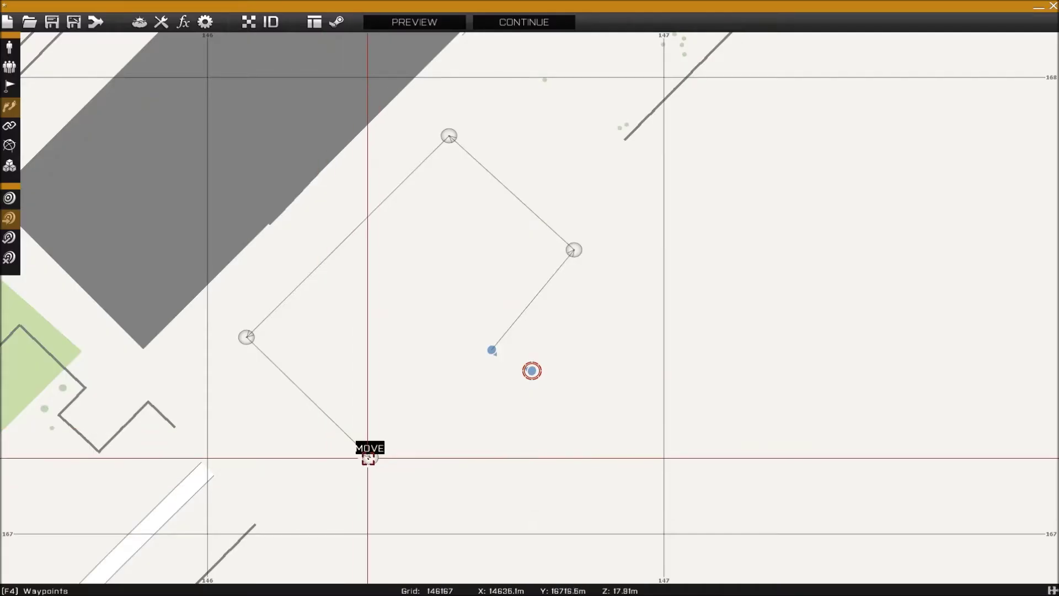
double_click(572, 270)
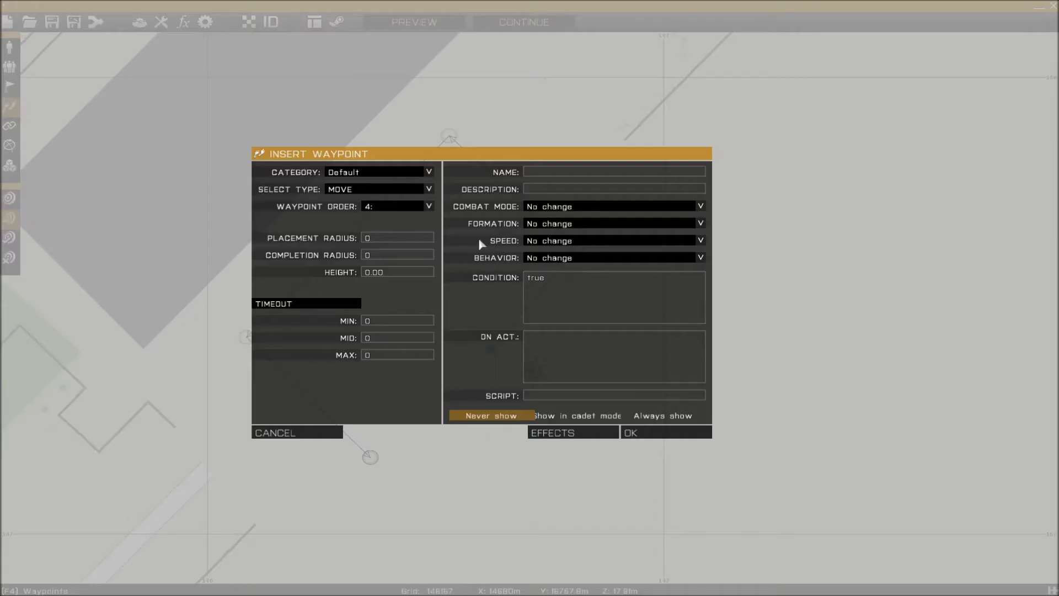
click(429, 189)
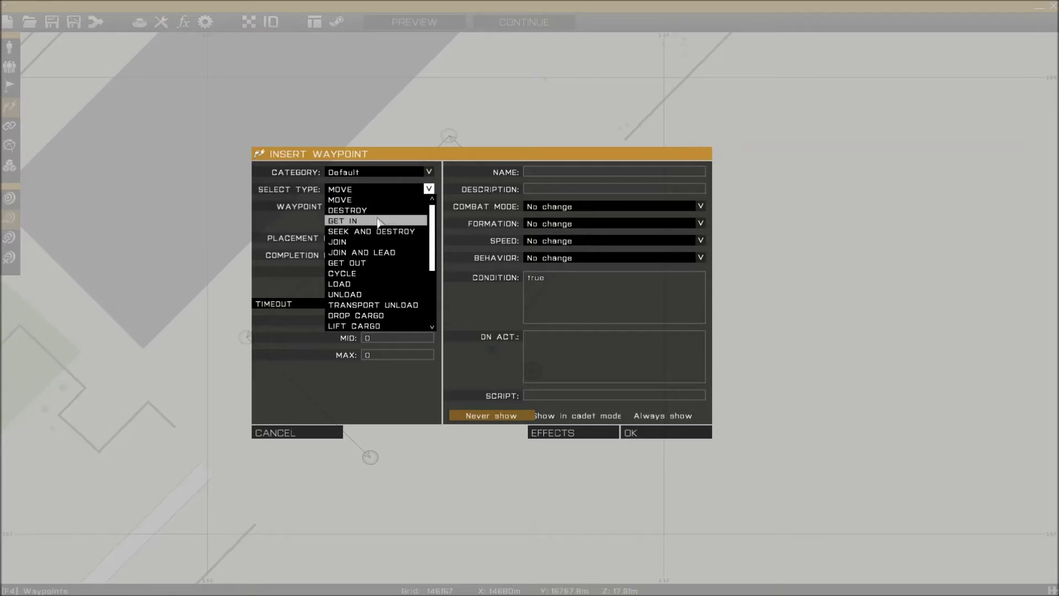
click(356, 274)
click(651, 436)
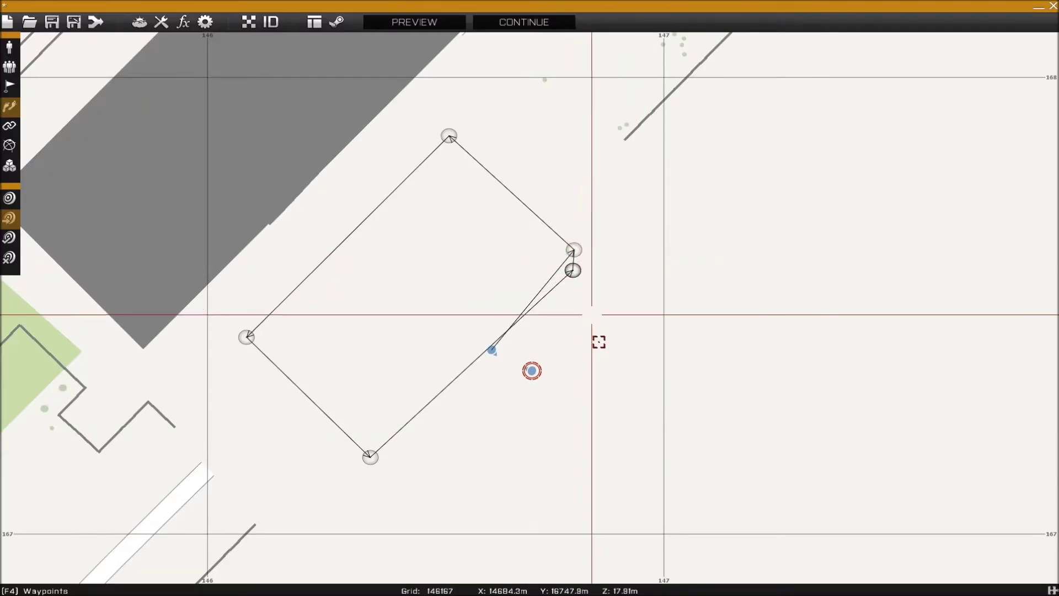
scroll(568, 364, up, 2)
drag(516, 307, 494, 303)
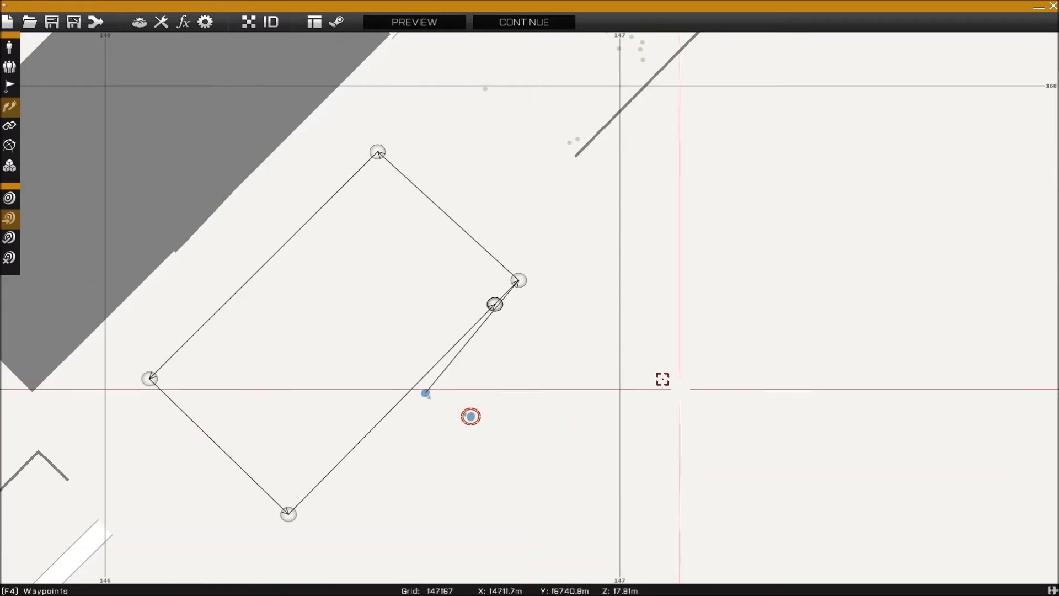
- Preview the mission to watch the rifleman patrol the cycled route, and abort back to the editor
click(434, 28)
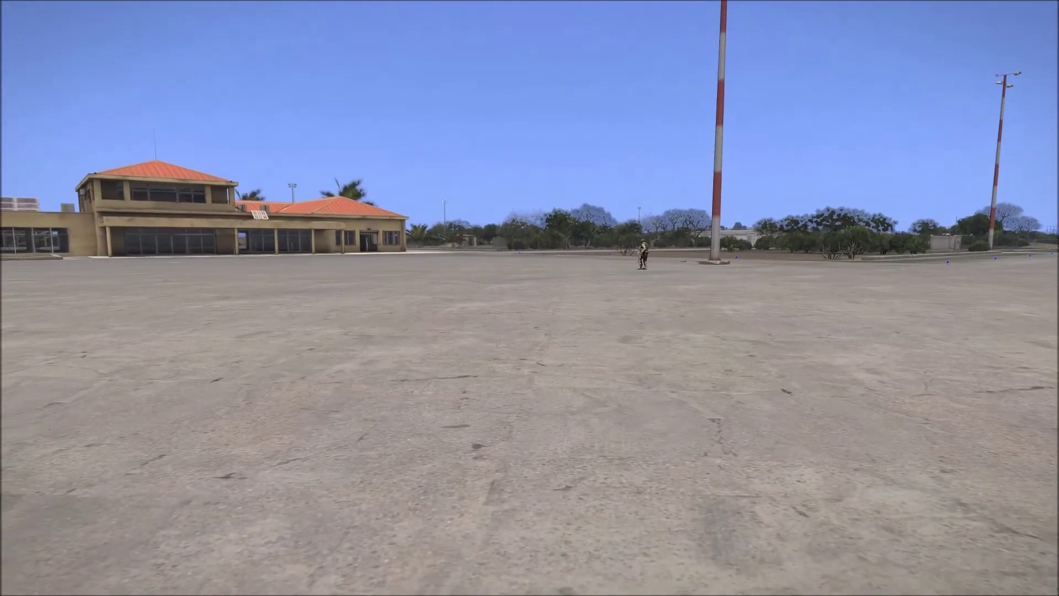
key(Escape)
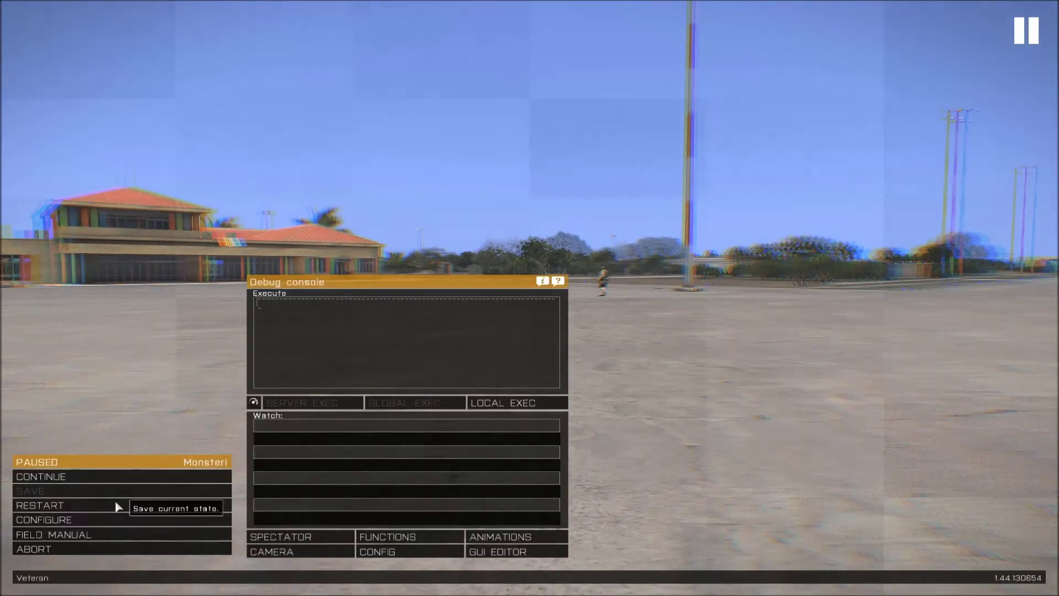
click(106, 549)
click(432, 290)
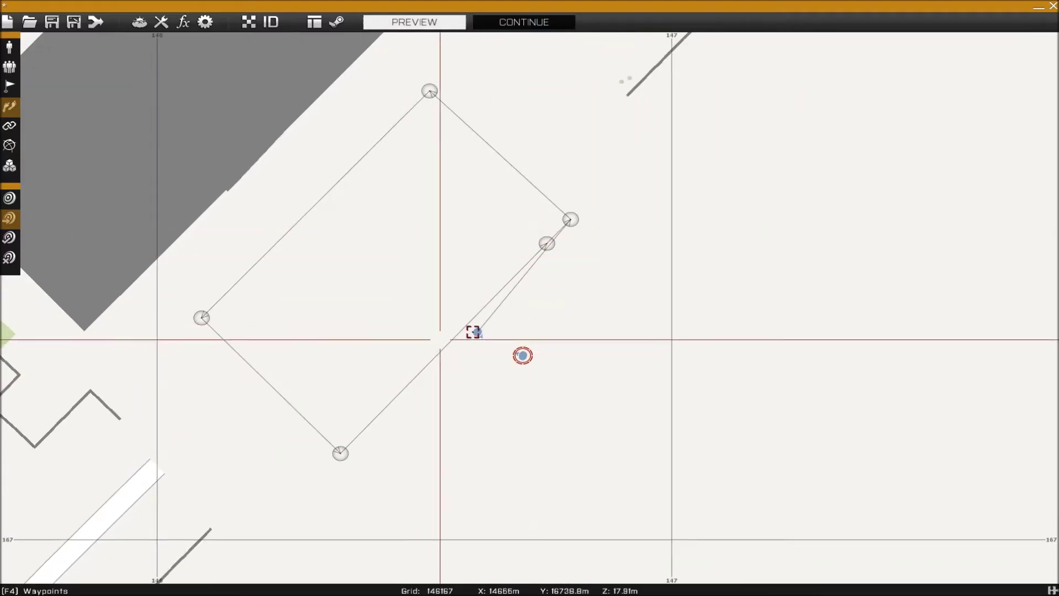
- Change the rifleman to the NATO Armored unit M2A4 Slammer UP, and align it on the route's southeast side facing northeast
click(9, 47)
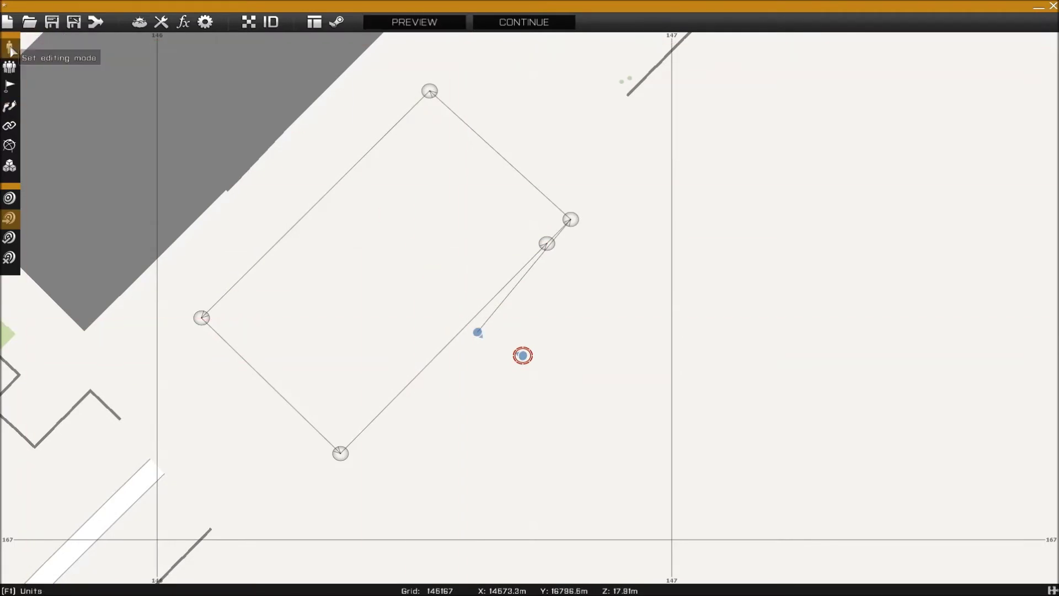
double_click(475, 332)
click(429, 206)
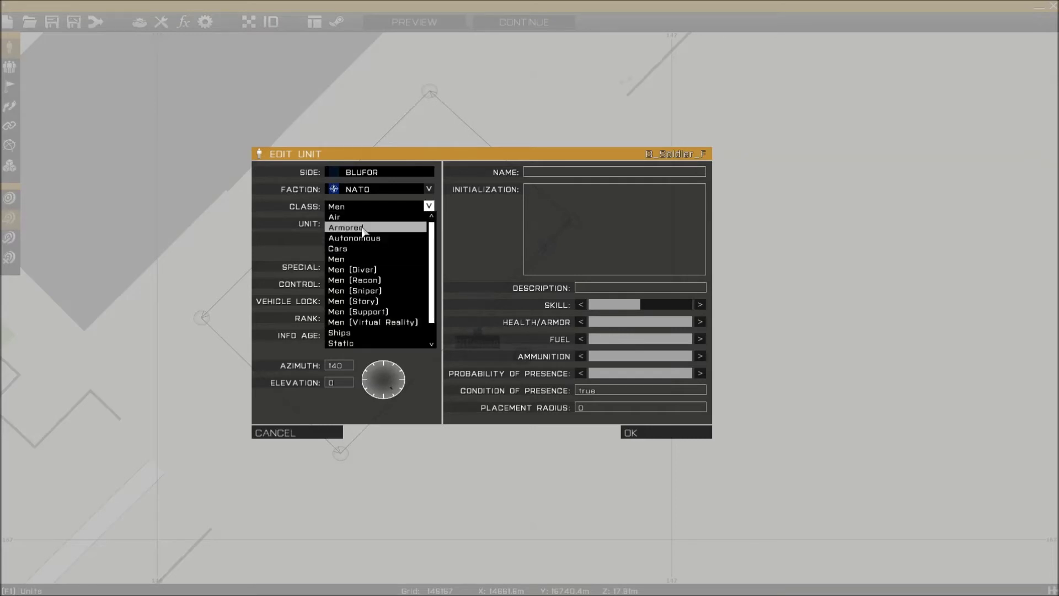
click(363, 228)
click(428, 223)
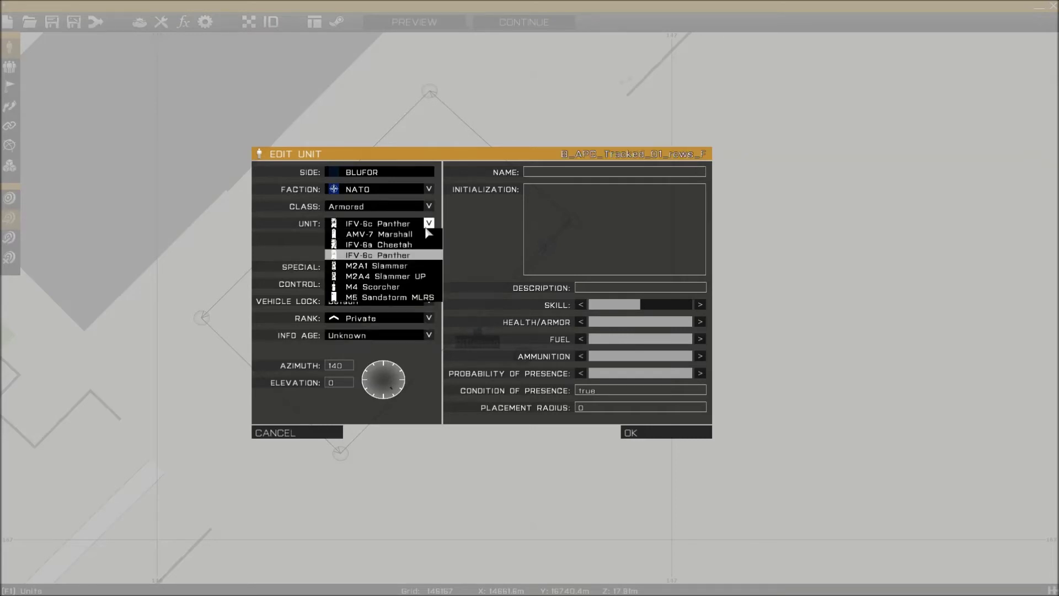
click(398, 276)
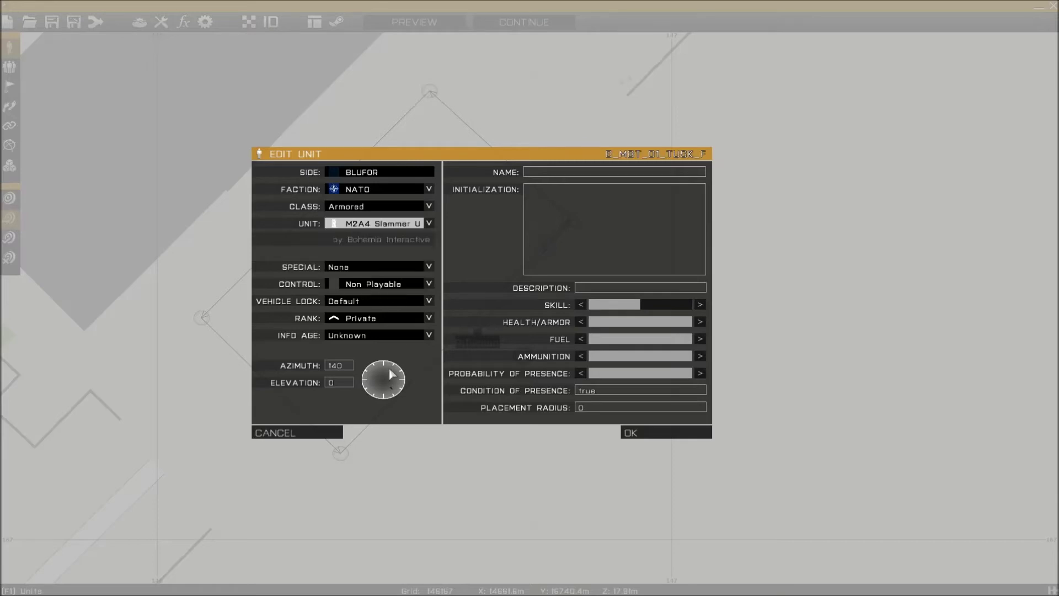
drag(390, 370, 409, 384)
click(665, 434)
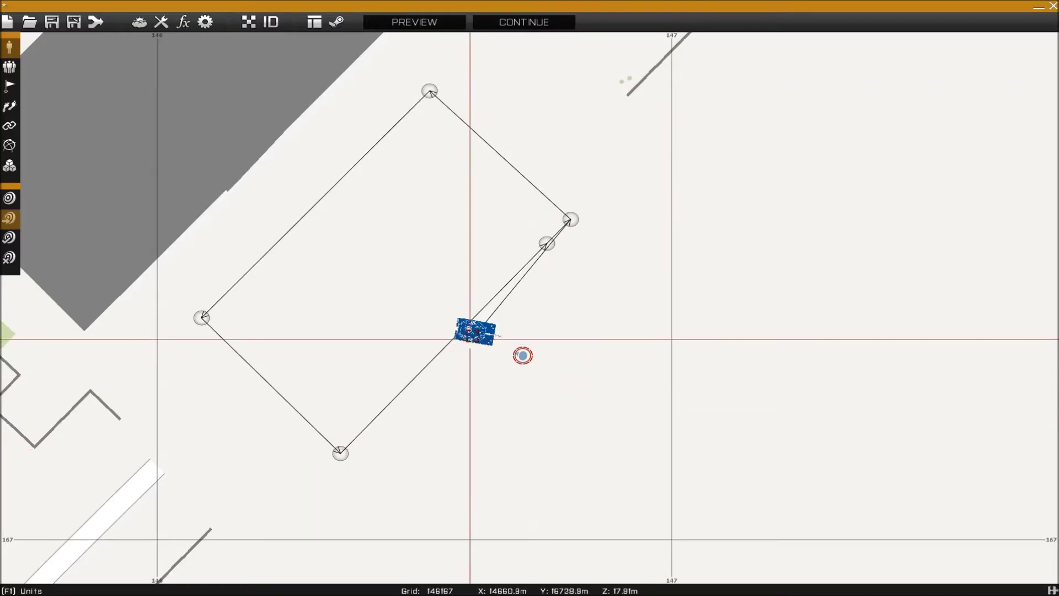
shift+drag(468, 330, 441, 380)
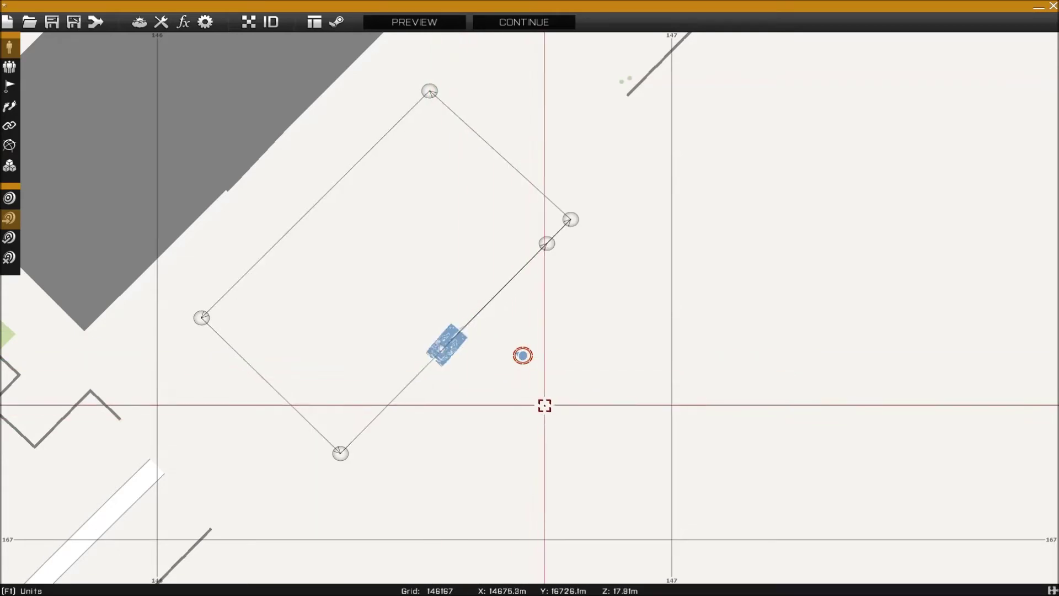
- Preview the mission to watch the tank drive the patrol route, and abort back to the editor
right_drag(544, 404, 536, 345)
click(386, 22)
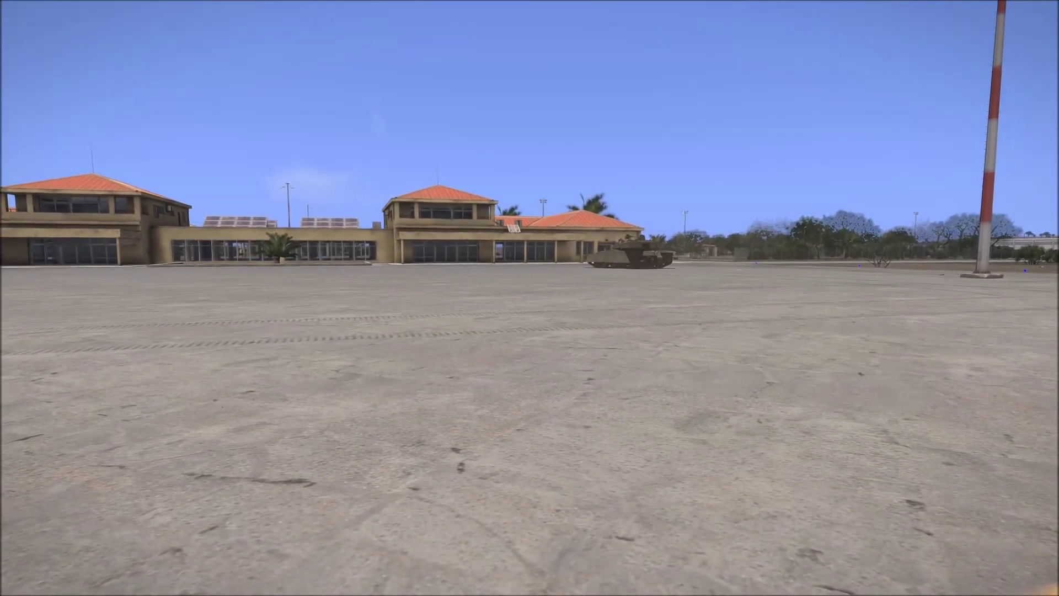
key(Escape)
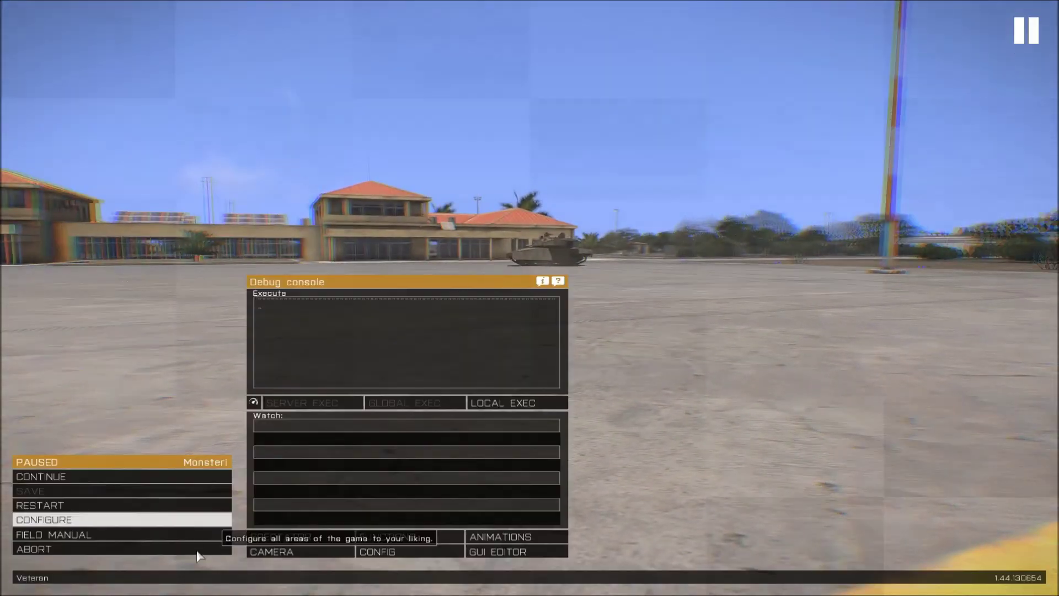
click(159, 550)
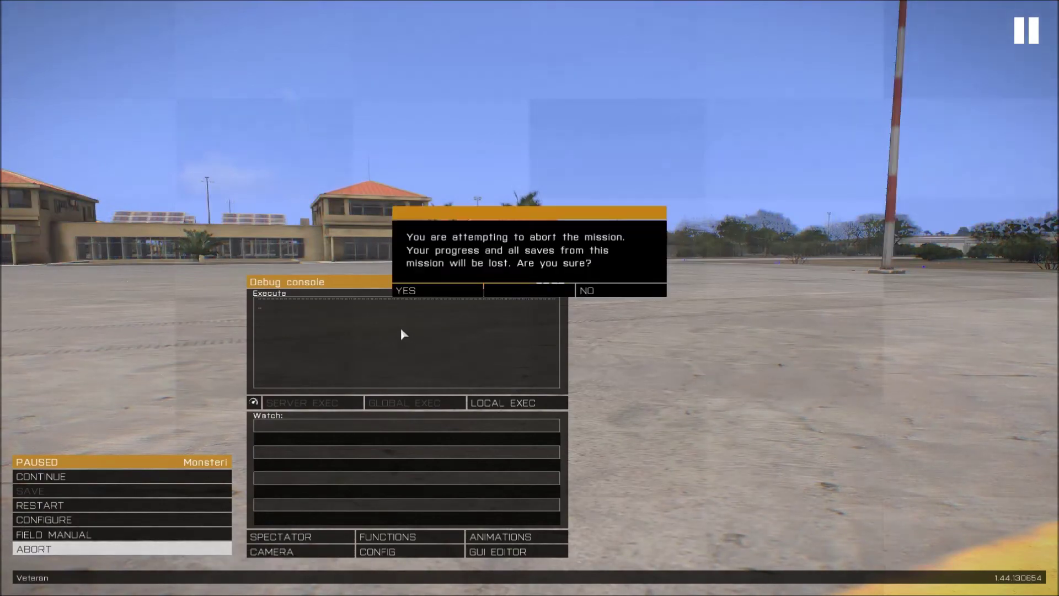
click(441, 290)
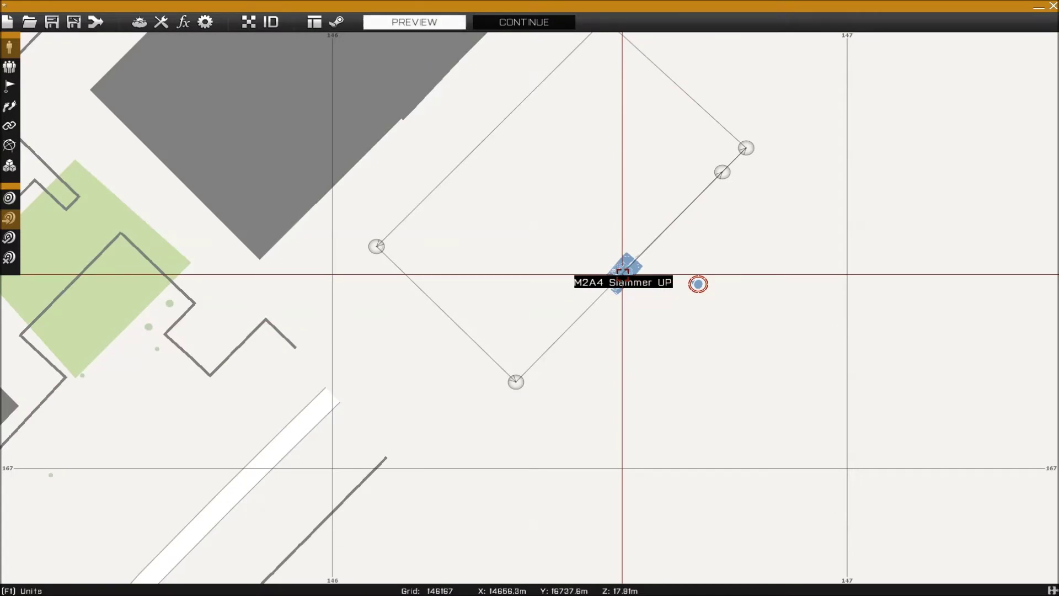
- Delete the Slammer UP tank and insert a BLUFOR NATO Rifleman of class Men northwest of the player unit
key(Delete)
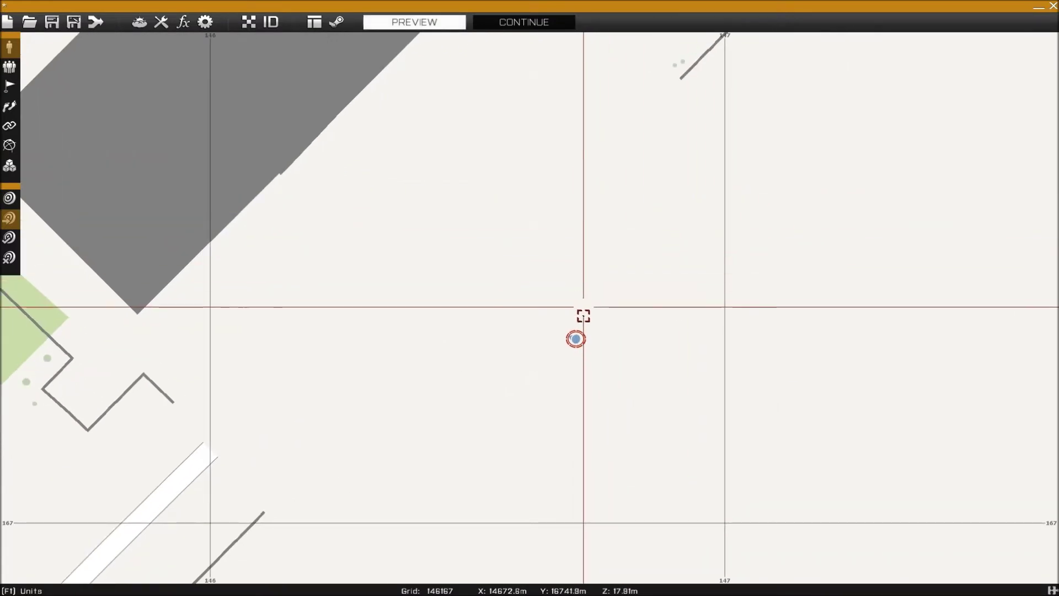
click(12, 70)
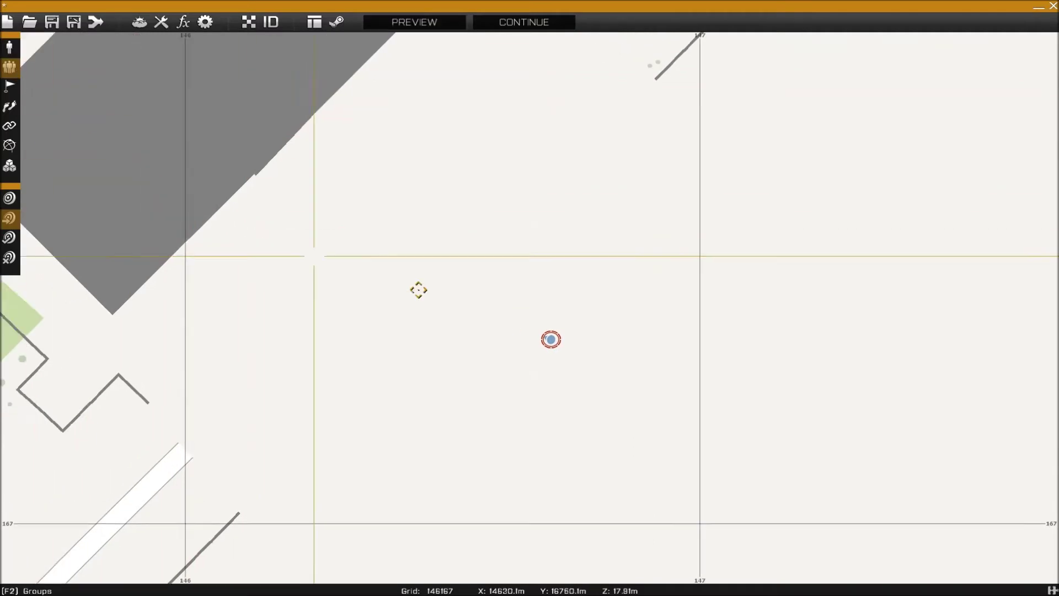
click(9, 50)
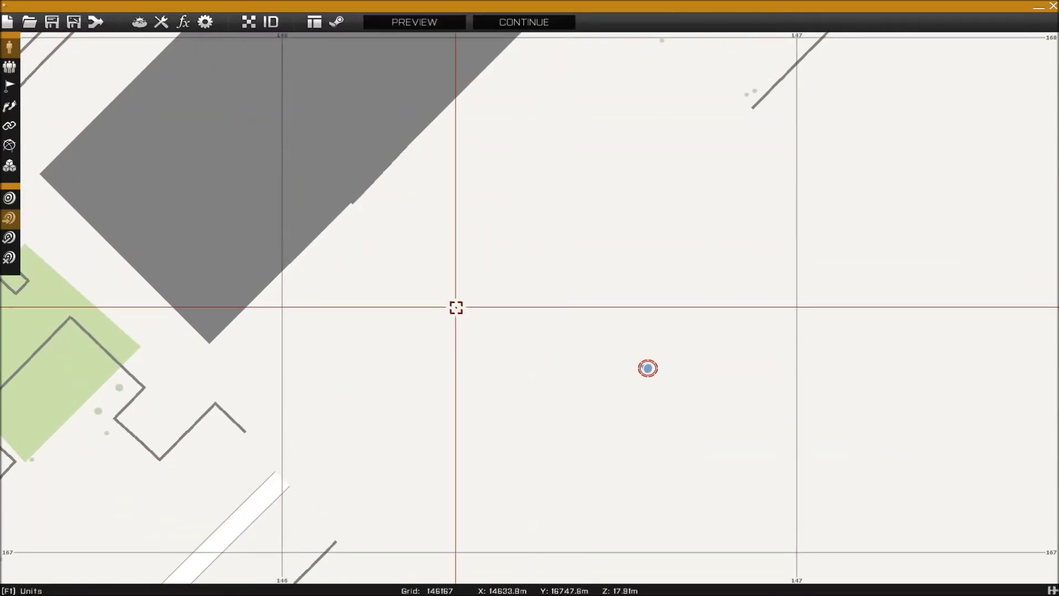
double_click(508, 310)
click(428, 207)
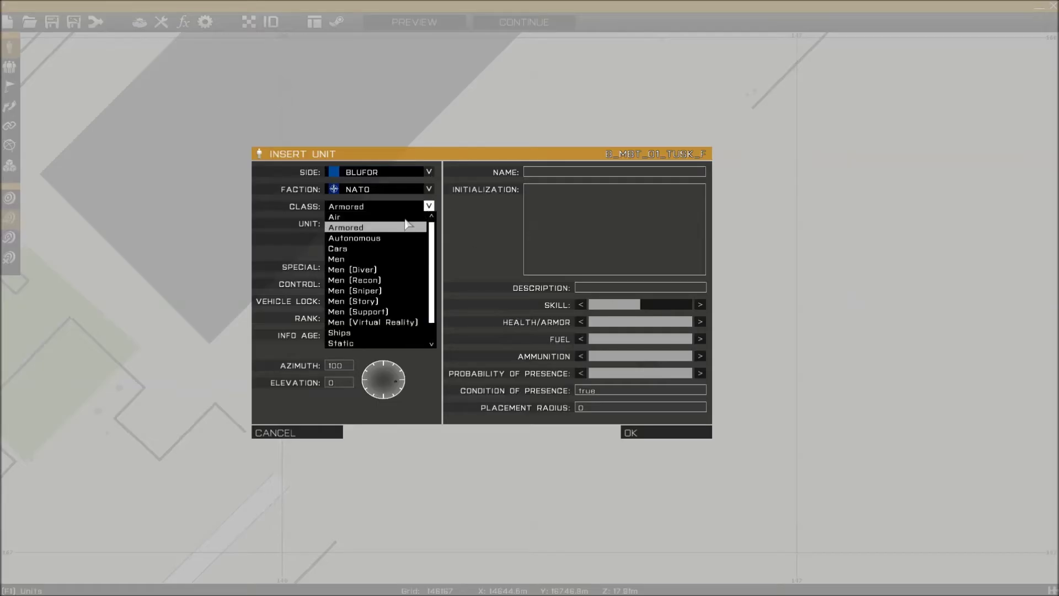
click(350, 259)
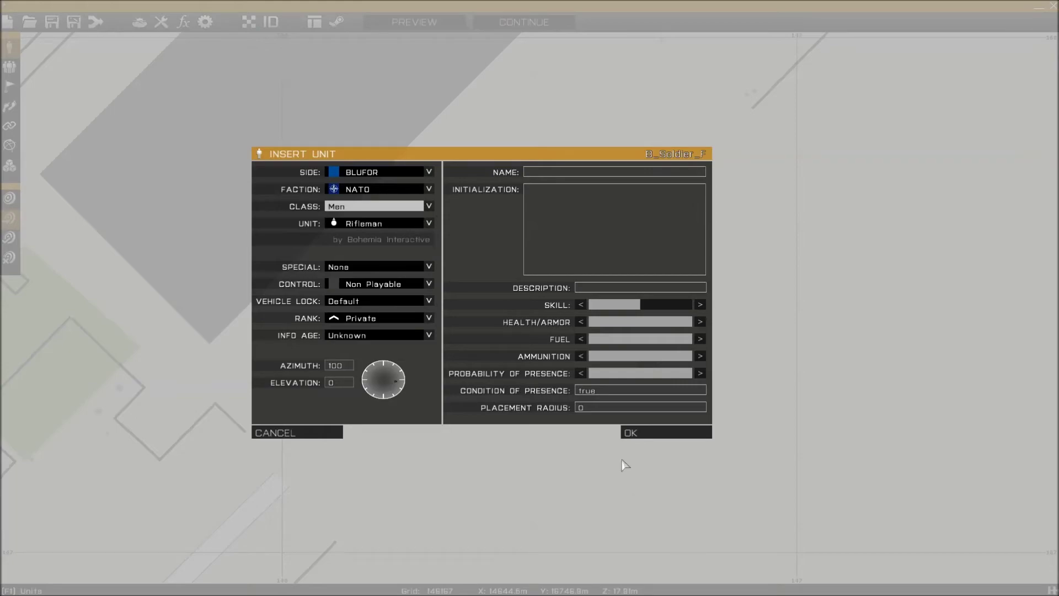
click(643, 430)
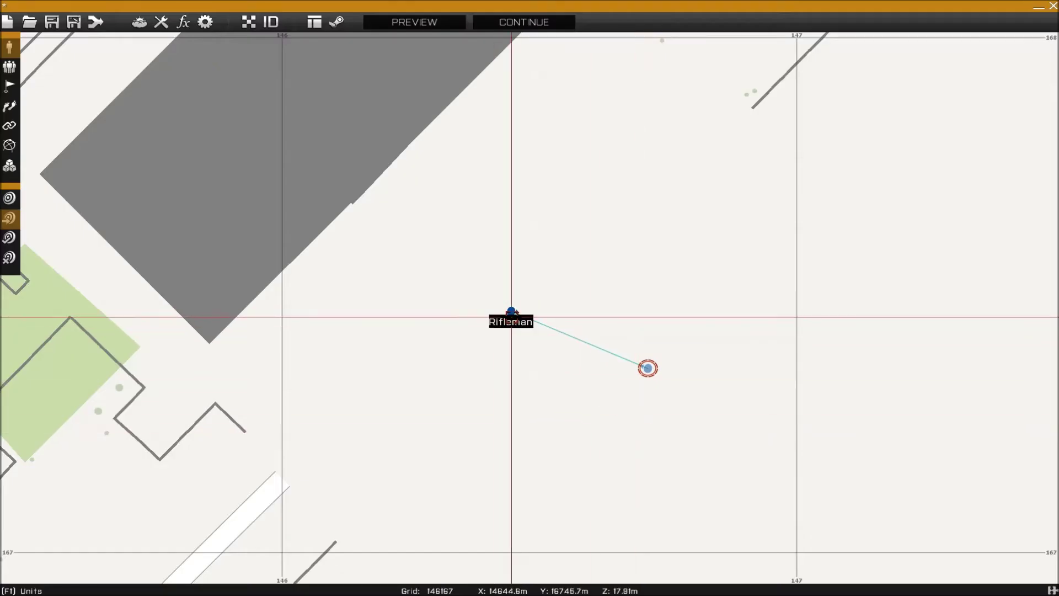
- Set the new rifleman's rank to Sergeant
double_click(512, 315)
click(428, 319)
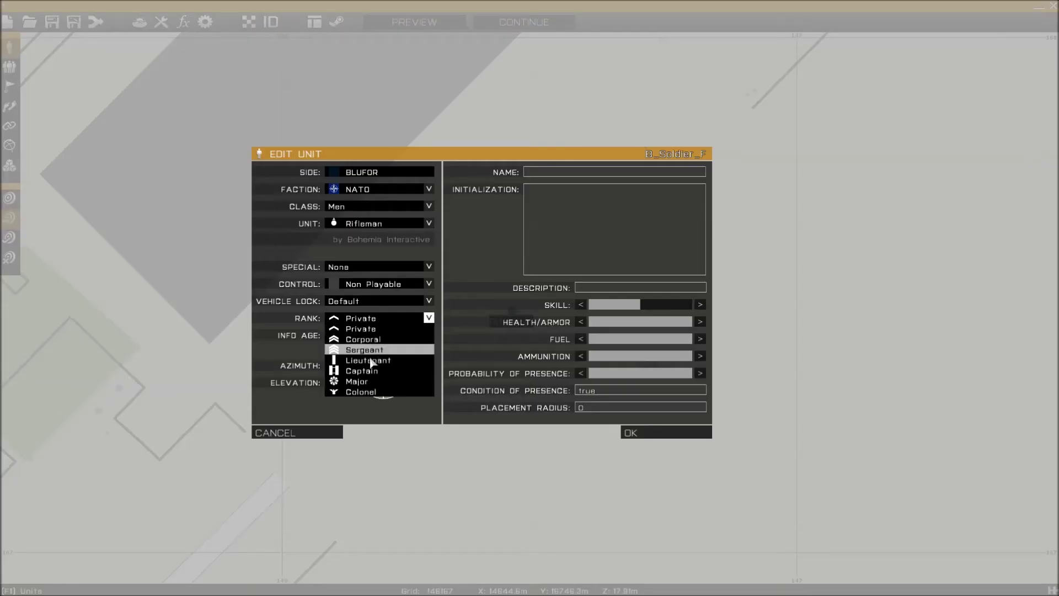
click(369, 350)
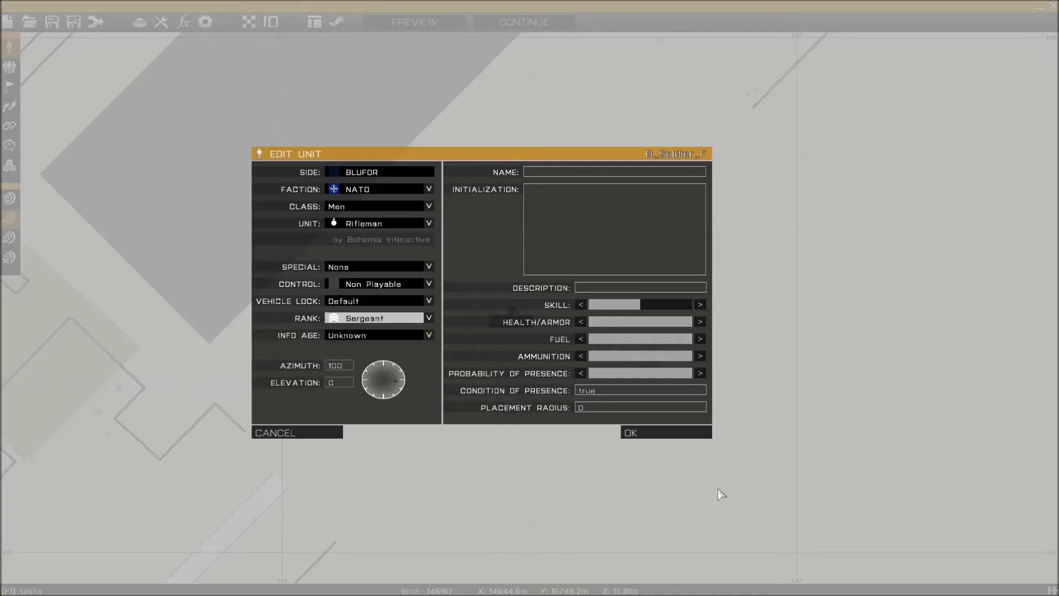
click(644, 433)
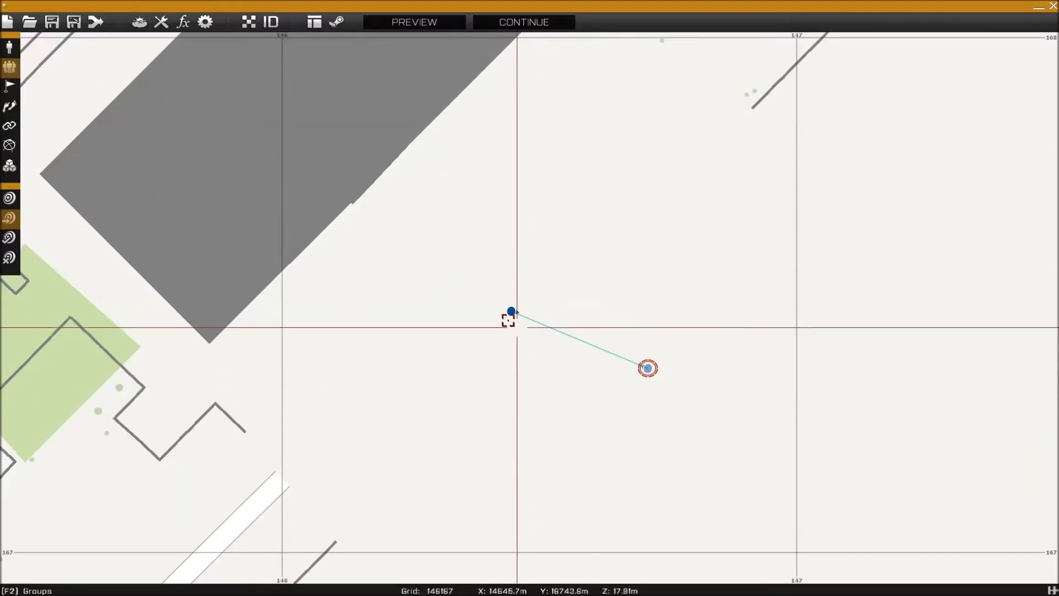
- Insert three more NATO riflemen with the rank Private close around the sergeant so they join his group
click(512, 311)
click(9, 47)
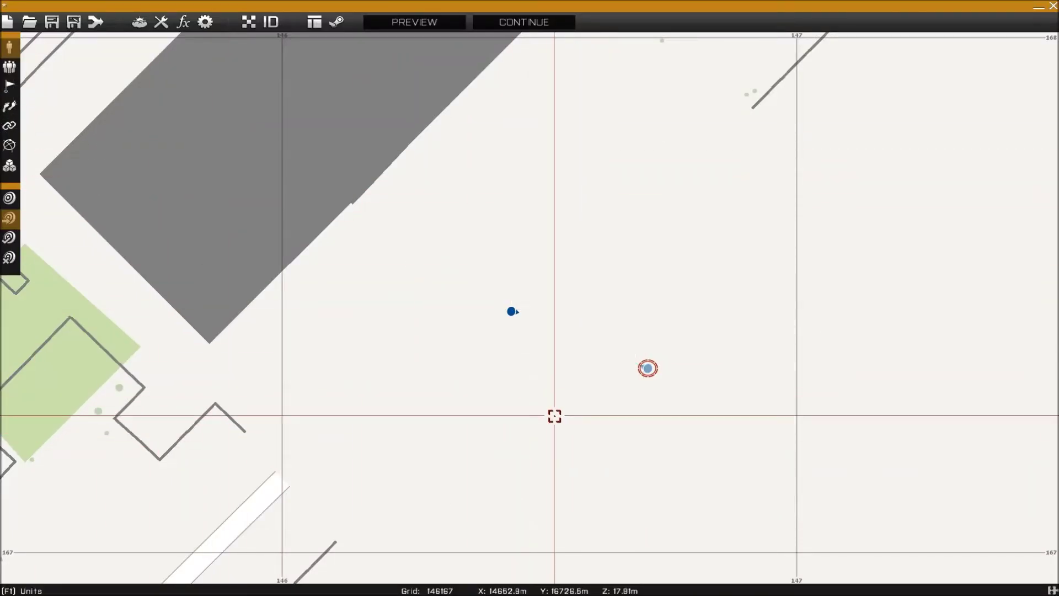
double_click(491, 323)
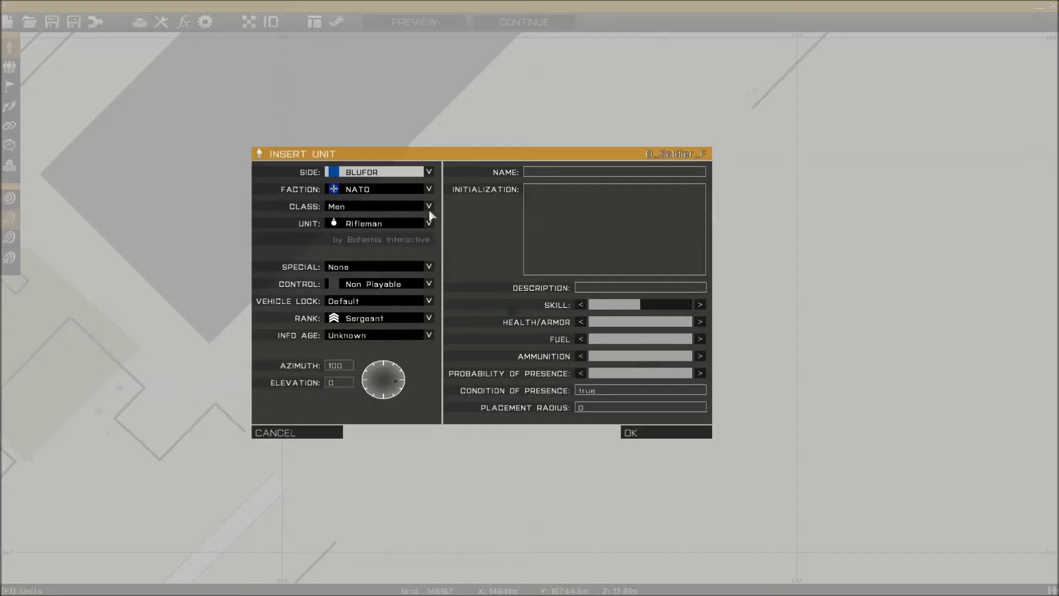
click(429, 318)
click(358, 326)
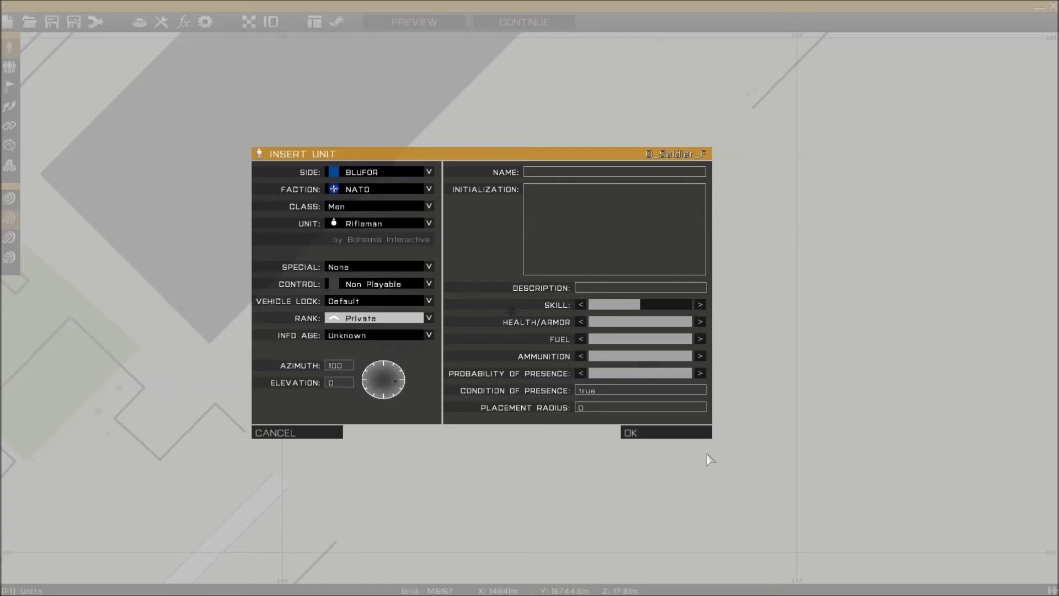
click(686, 436)
double_click(485, 290)
click(679, 432)
double_click(508, 270)
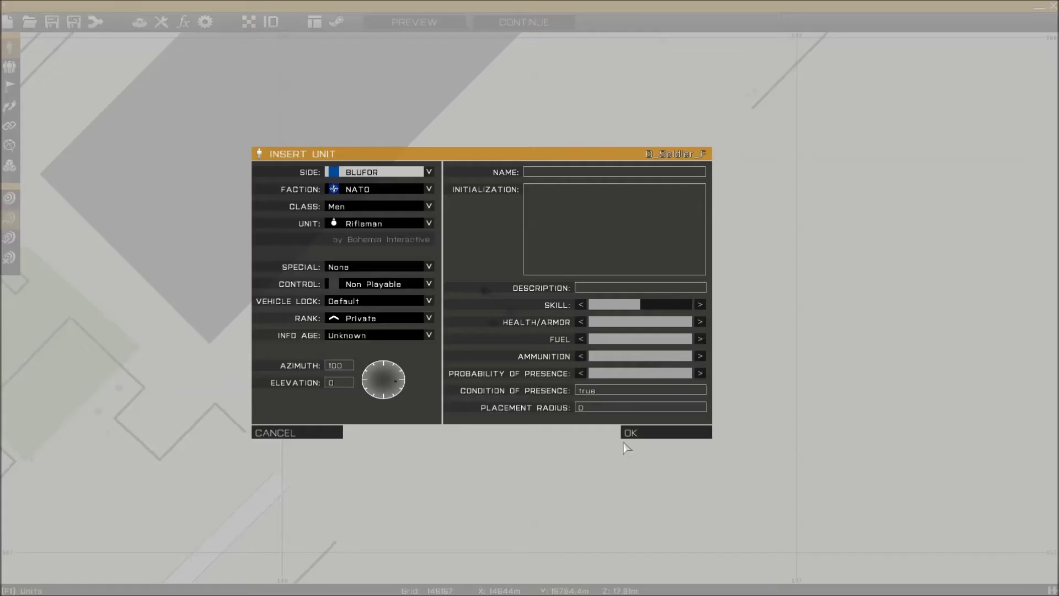
click(652, 431)
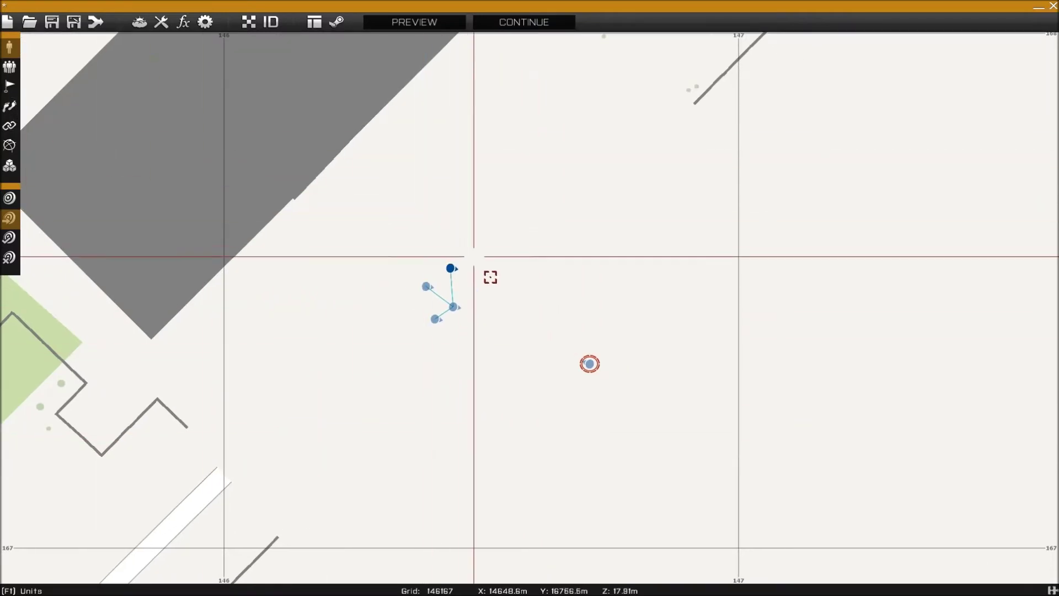
- Detach the grouped riflemen from one another, starting with the sergeant
right_drag(489, 276, 484, 184)
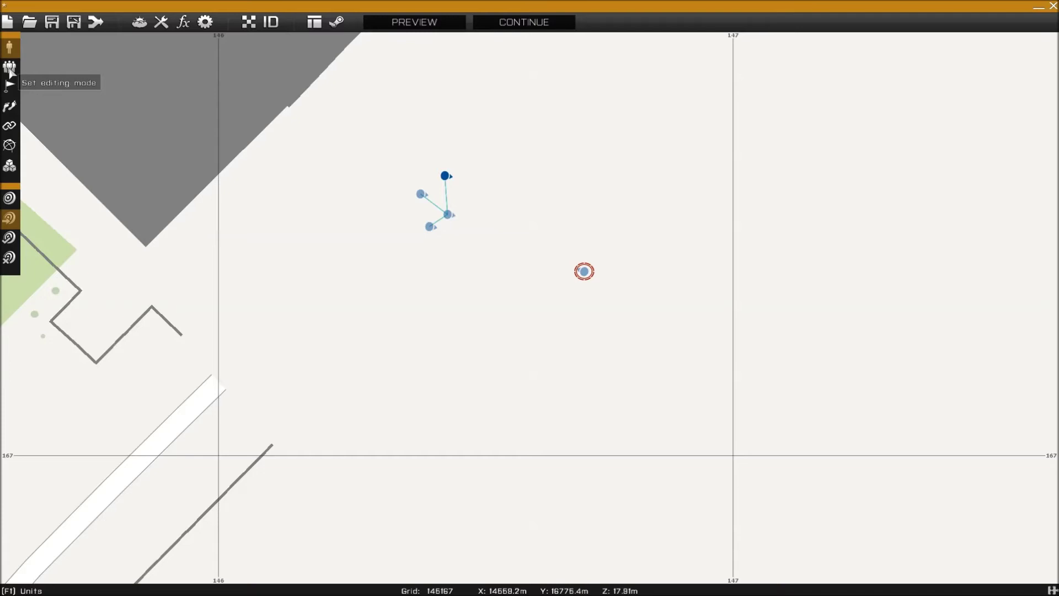
right_drag(534, 279, 514, 383)
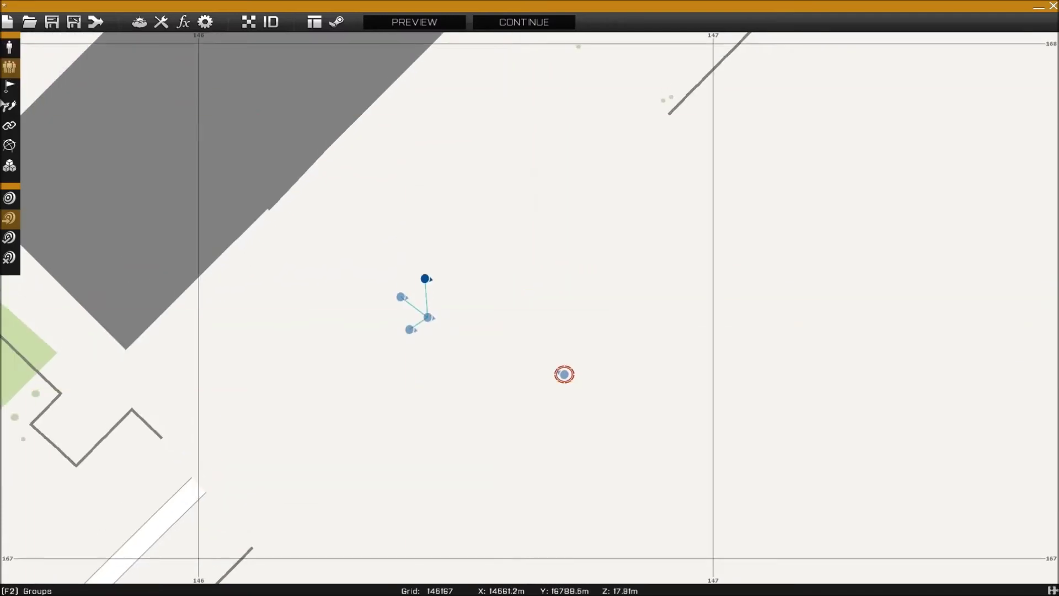
drag(428, 317, 525, 231)
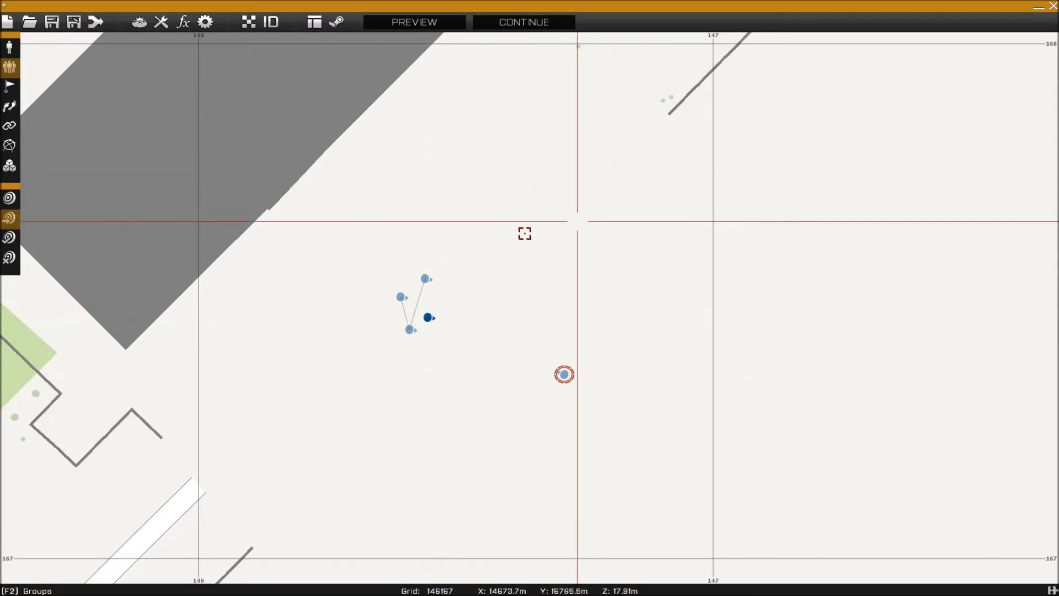
click(425, 278)
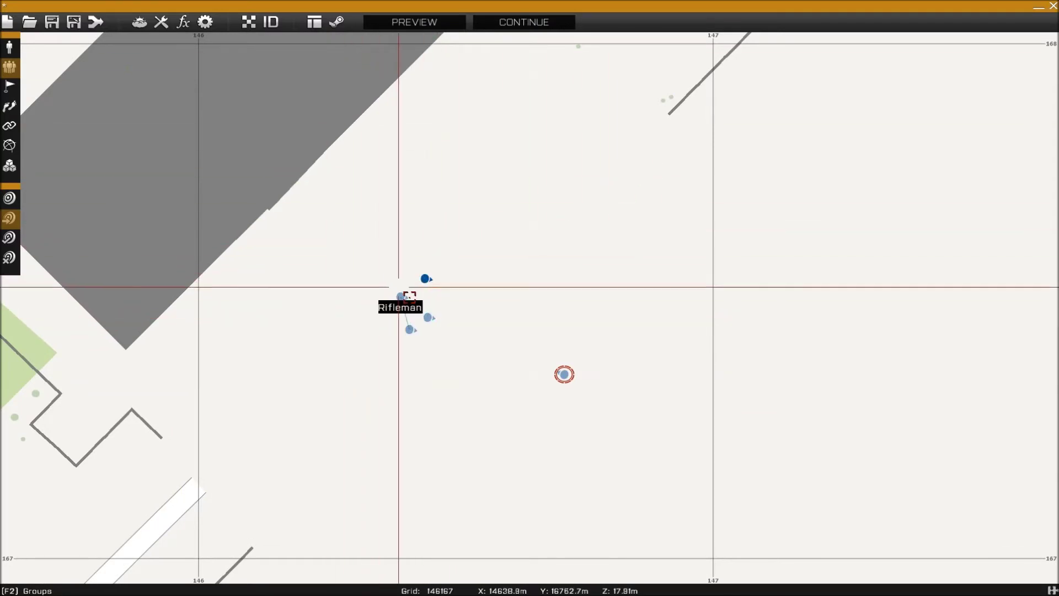
drag(394, 296, 513, 204)
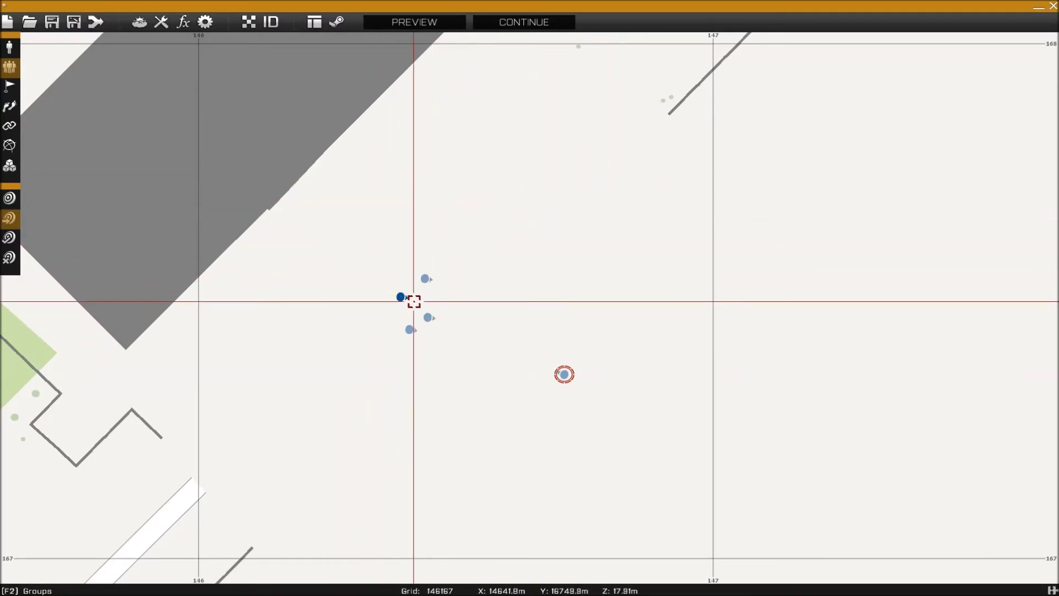
- Delete all four riflemen from the map
key(Delete)
key(Delete)
key(Delete)
key(Delete)
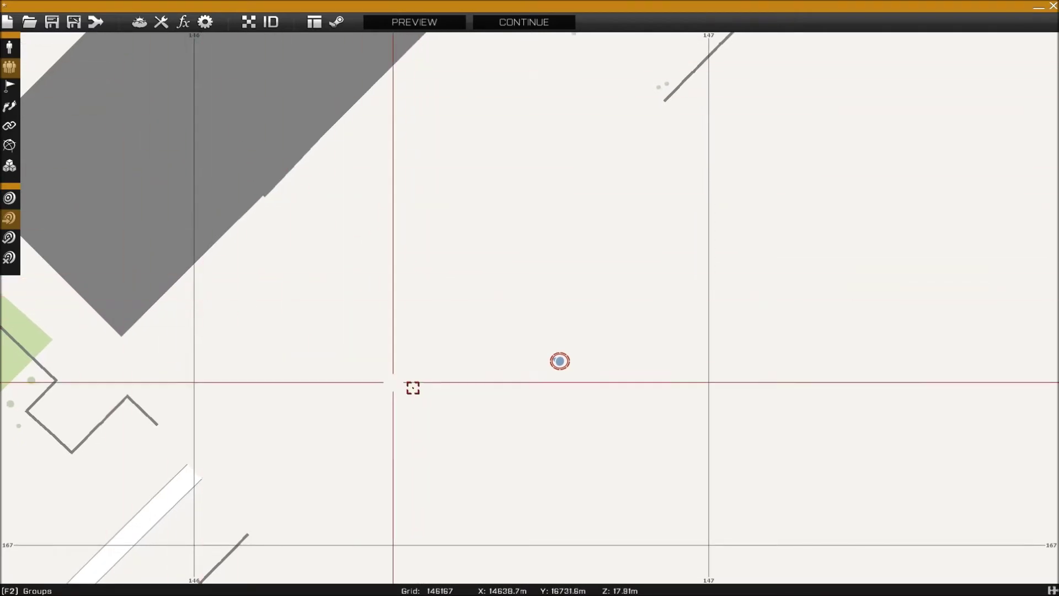
- Insert a BLUFOR NATO Infantry Rifle Squad group north of the player unit with an azimuth of 125
double_click(516, 263)
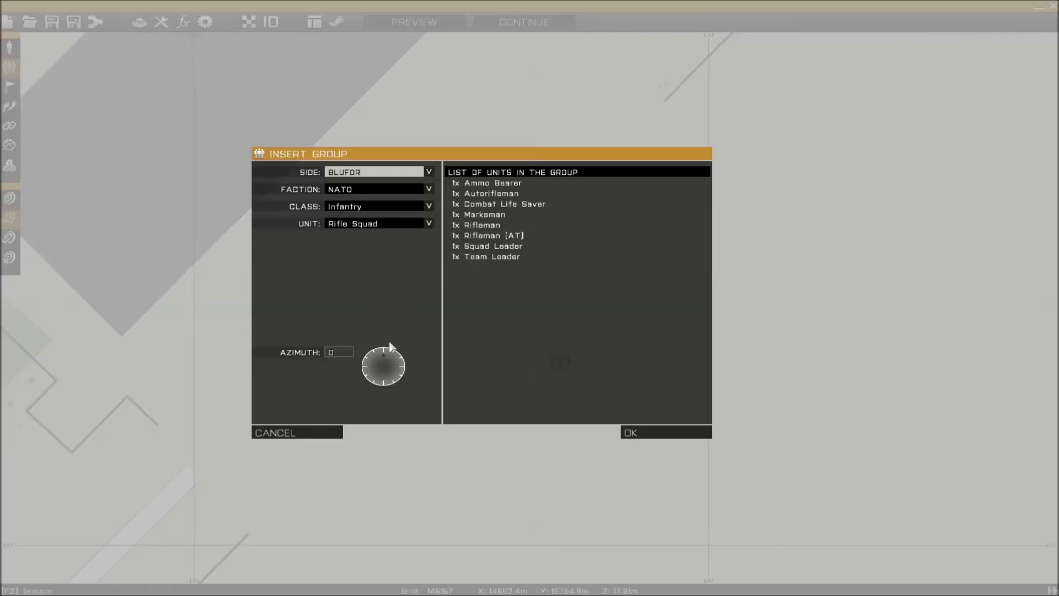
click(428, 223)
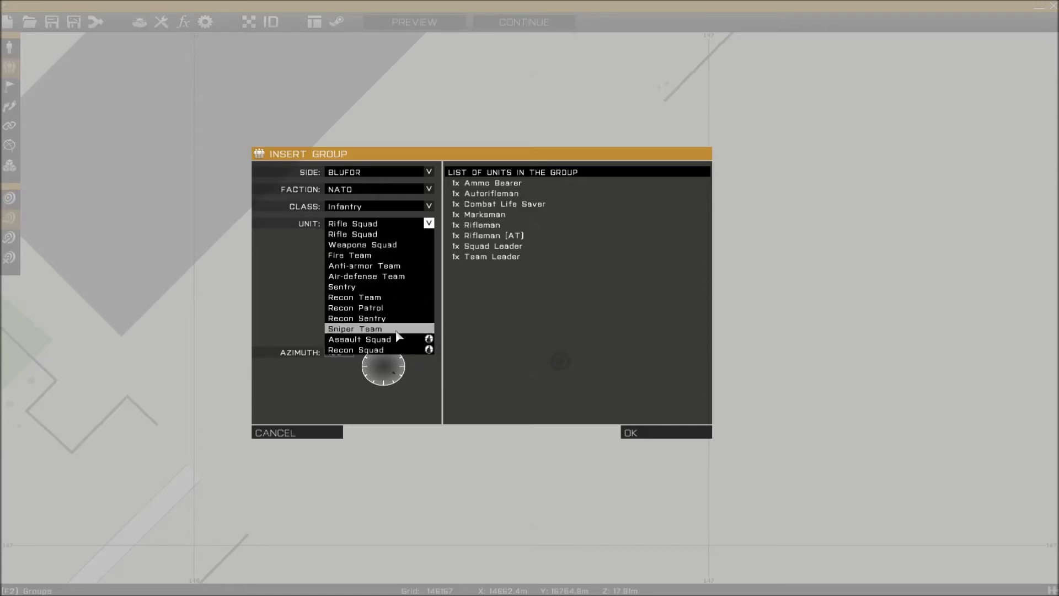
click(394, 235)
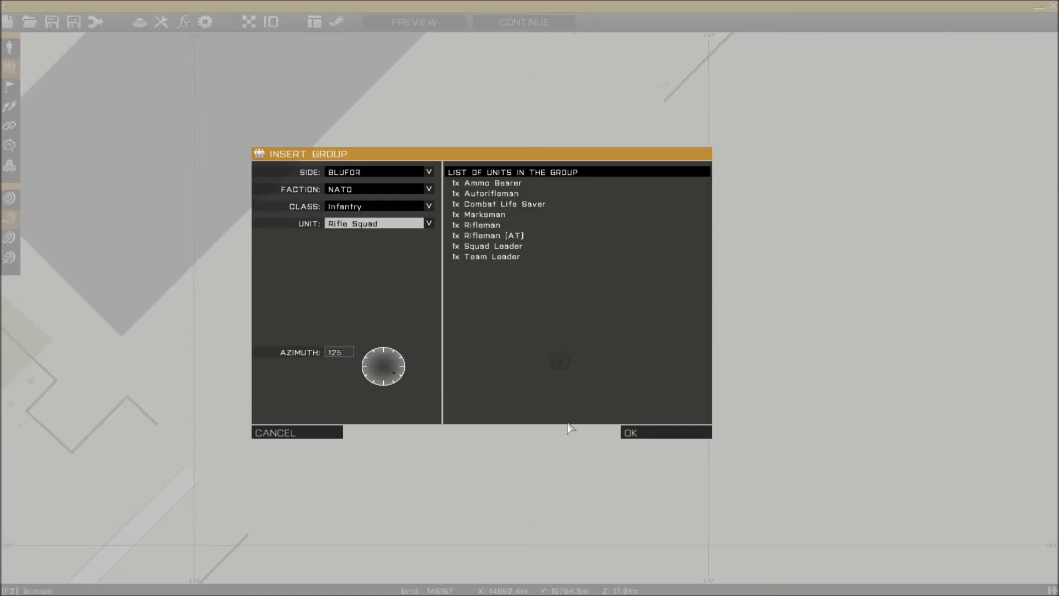
click(639, 433)
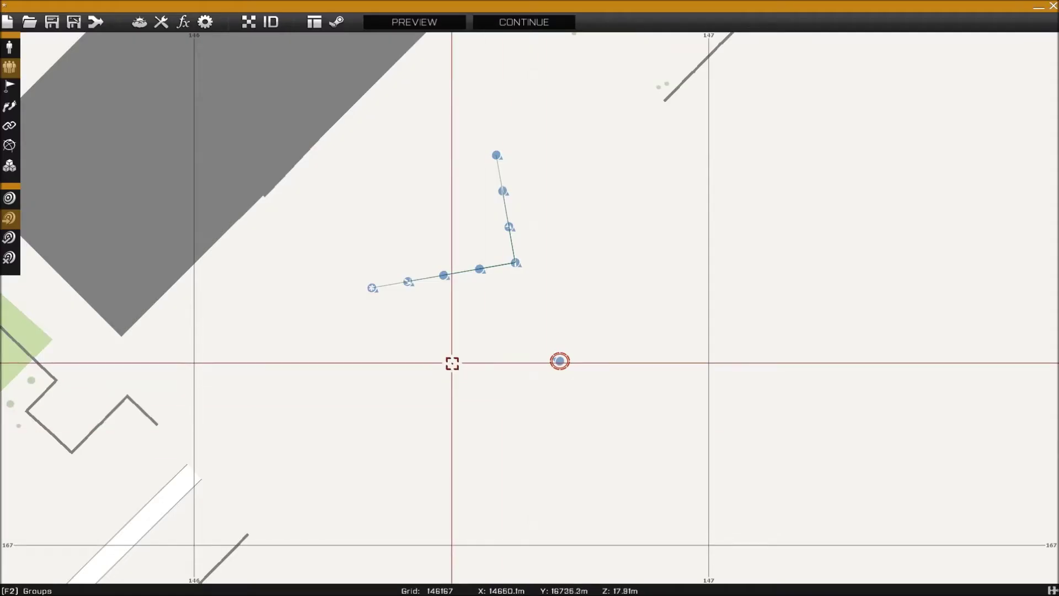
- Examine the placed rifle squad's formation and the roles of its individual members
right_drag(451, 362, 369, 402)
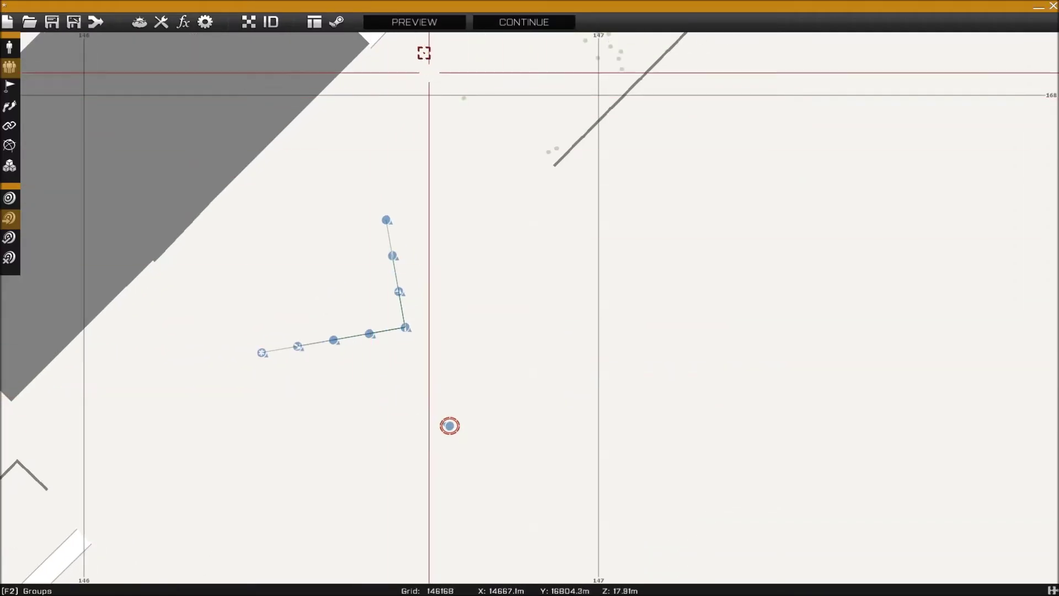
right_drag(494, 262, 487, 200)
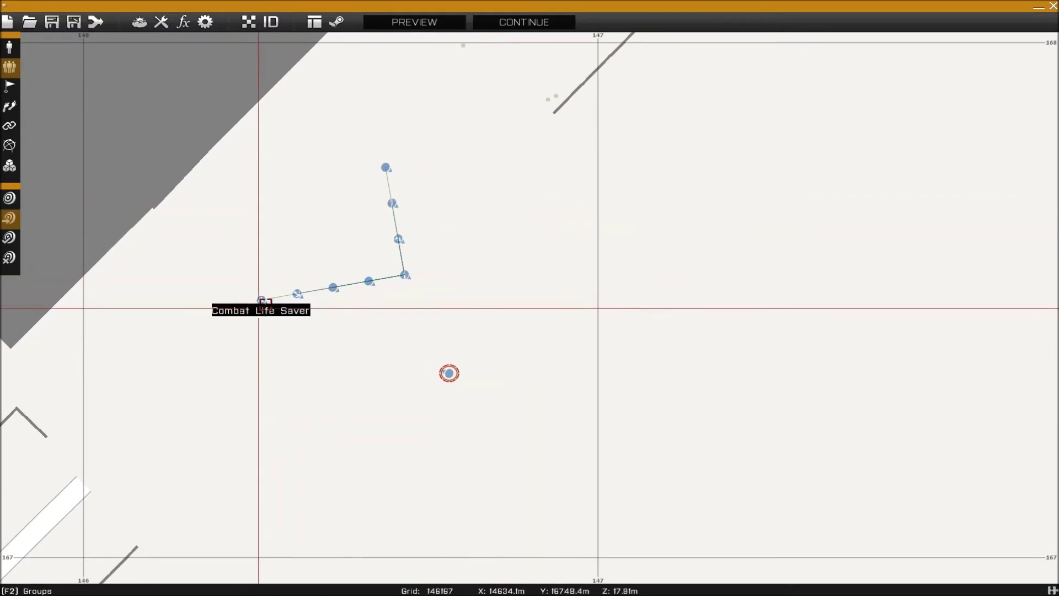
scroll(345, 314, up, 4)
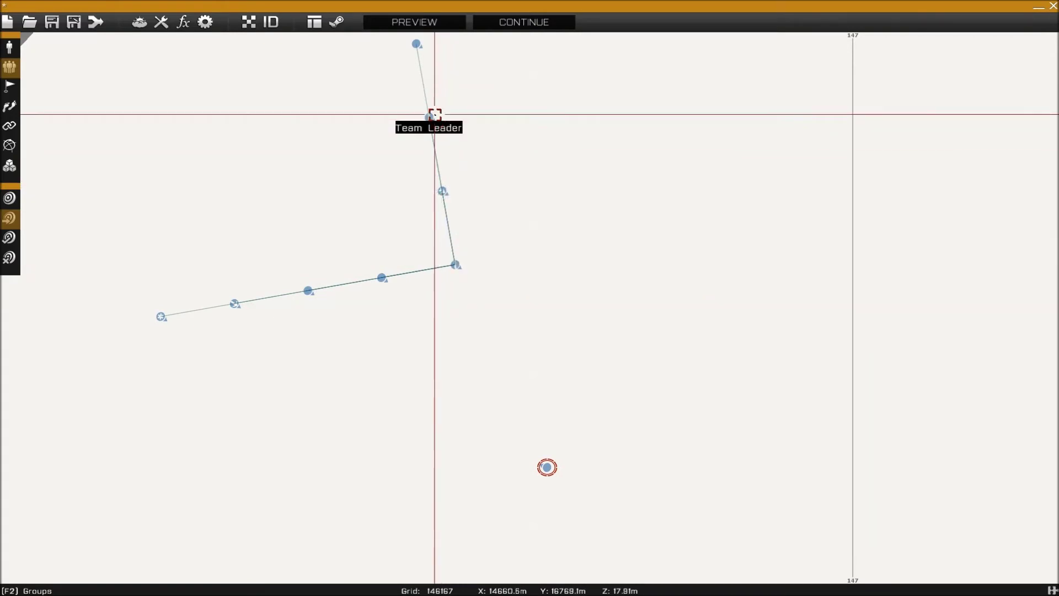
key(w)
key(a)
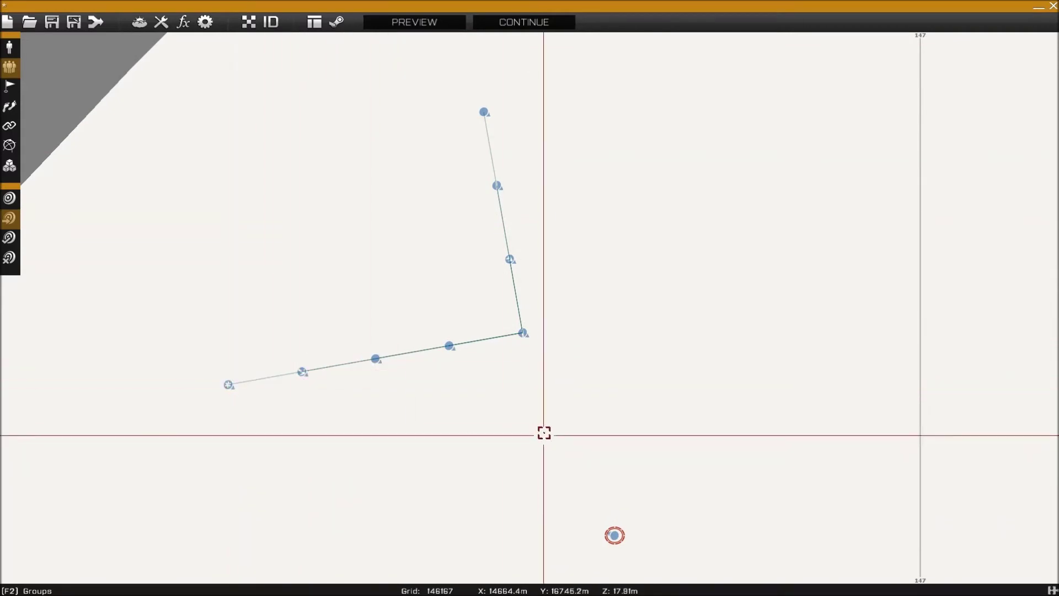
scroll(542, 433, down, 4)
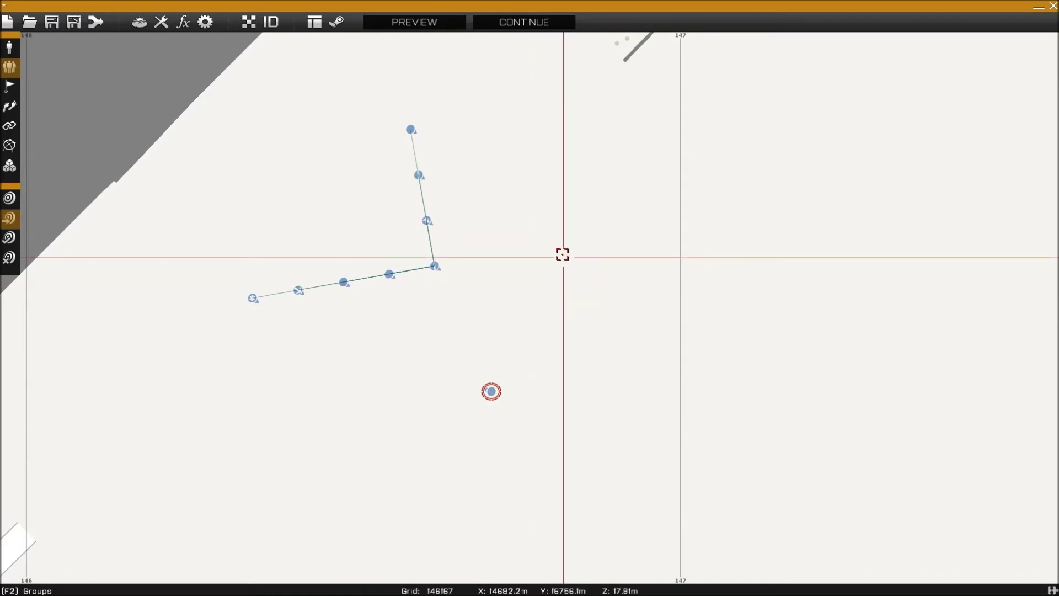
scroll(529, 292, down, 2)
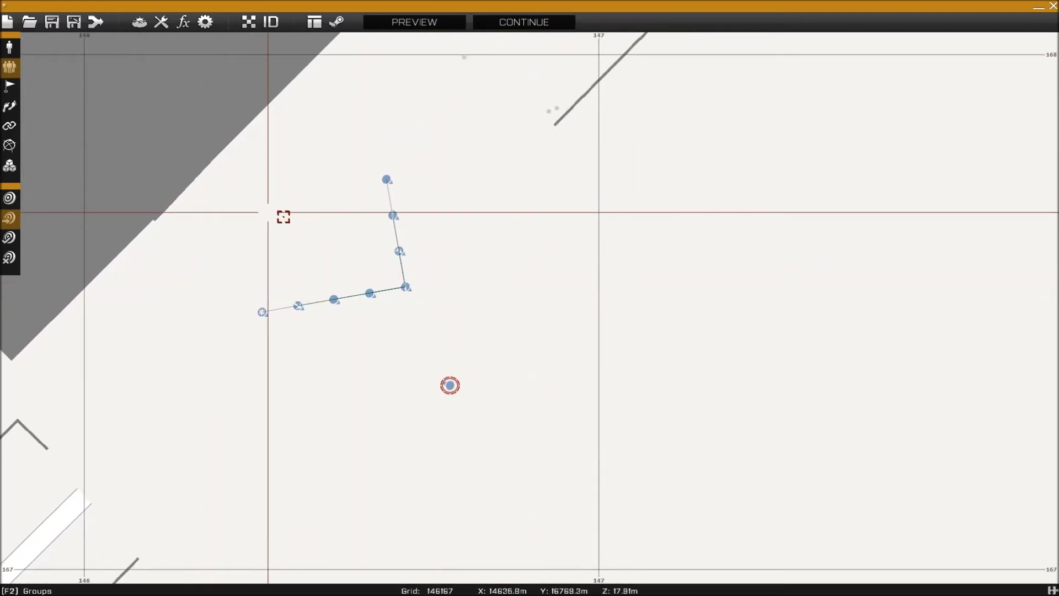
- Start a Move waypoint for the rifle squad east of its leader, with combat mode Open fire, Engage at will and formation Staggered Col
click(9, 106)
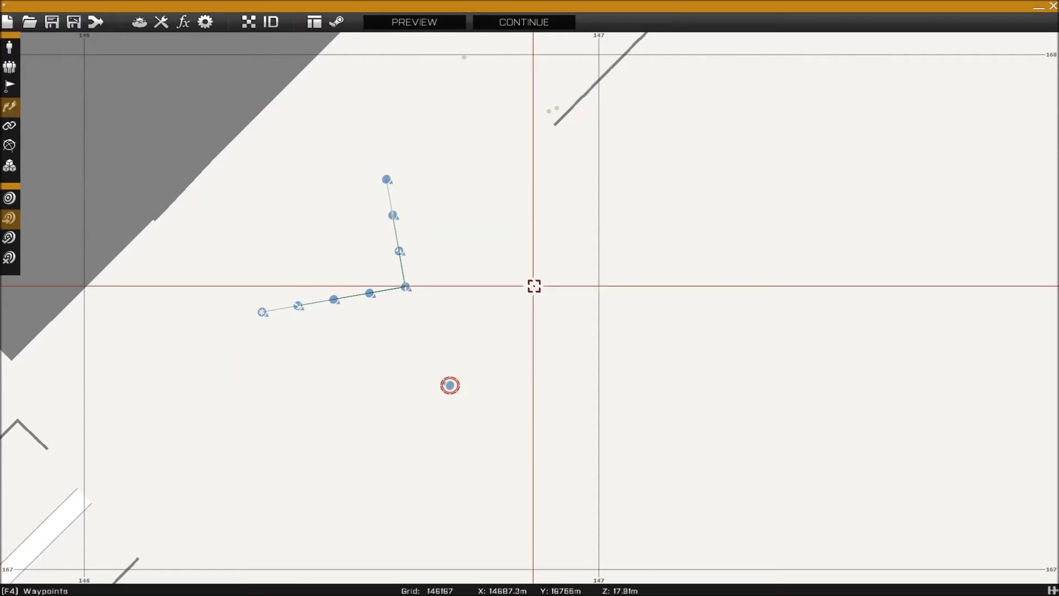
click(362, 284)
scroll(551, 281, down, 2)
scroll(410, 167, up, 1)
right_drag(410, 167, 449, 314)
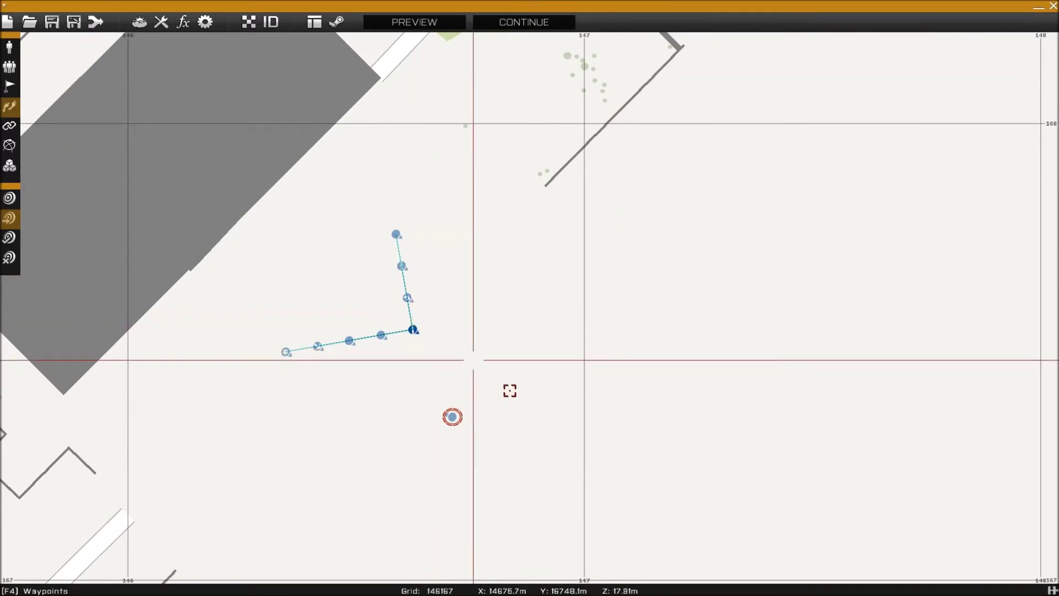
double_click(589, 384)
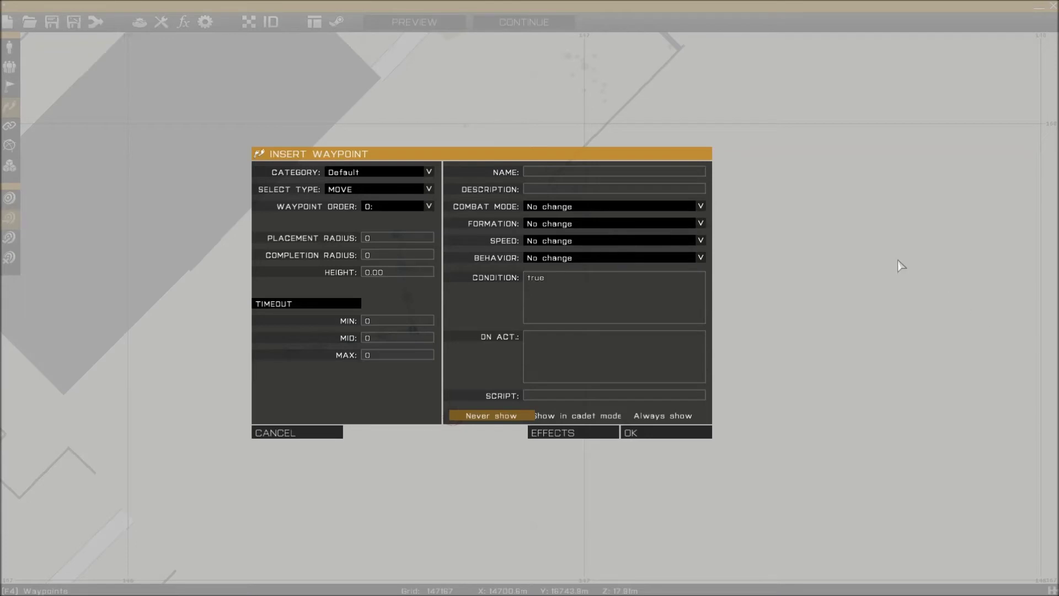
click(700, 207)
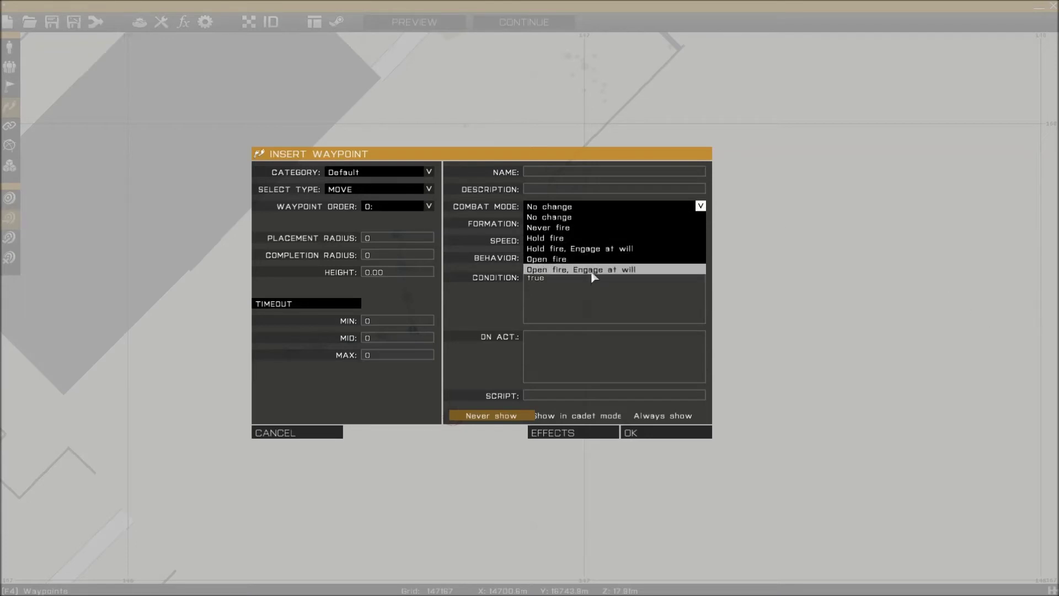
click(594, 269)
click(700, 224)
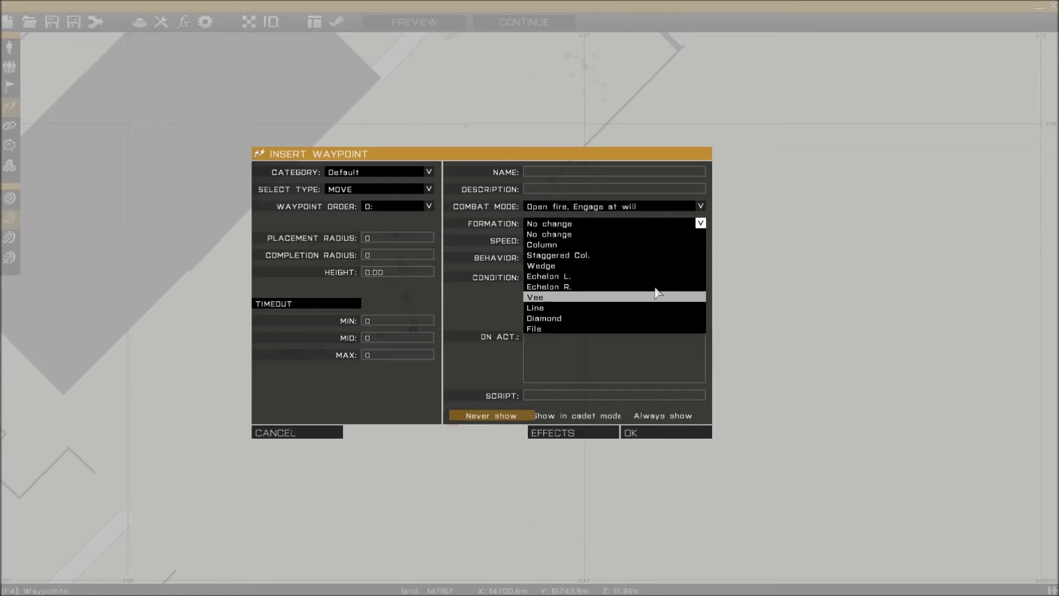
click(572, 255)
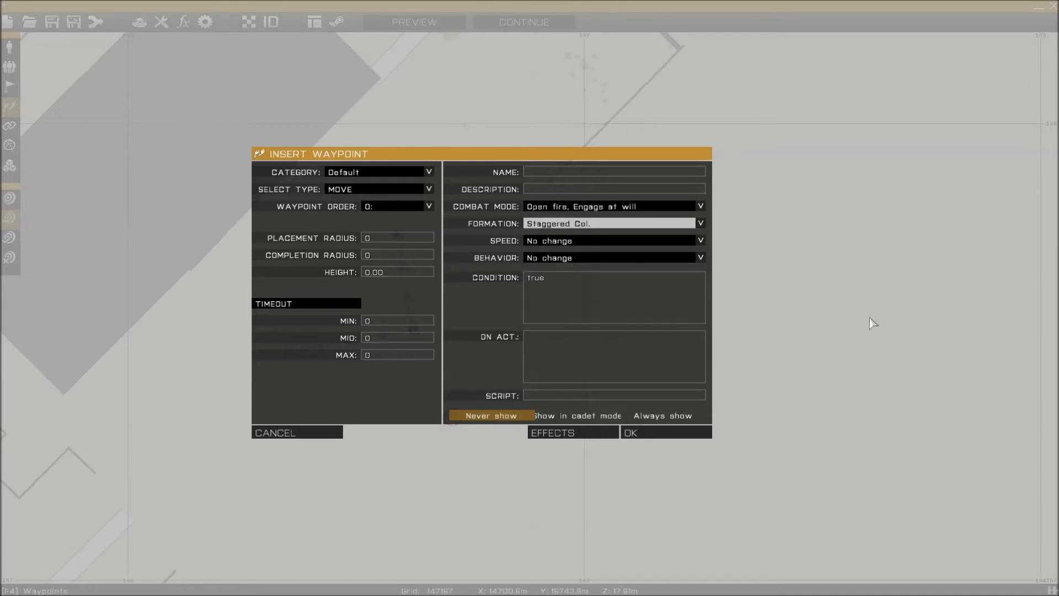
- Set the squad's first waypoint to Limited speed and Safe behavior, and place it
click(700, 241)
click(586, 262)
click(695, 259)
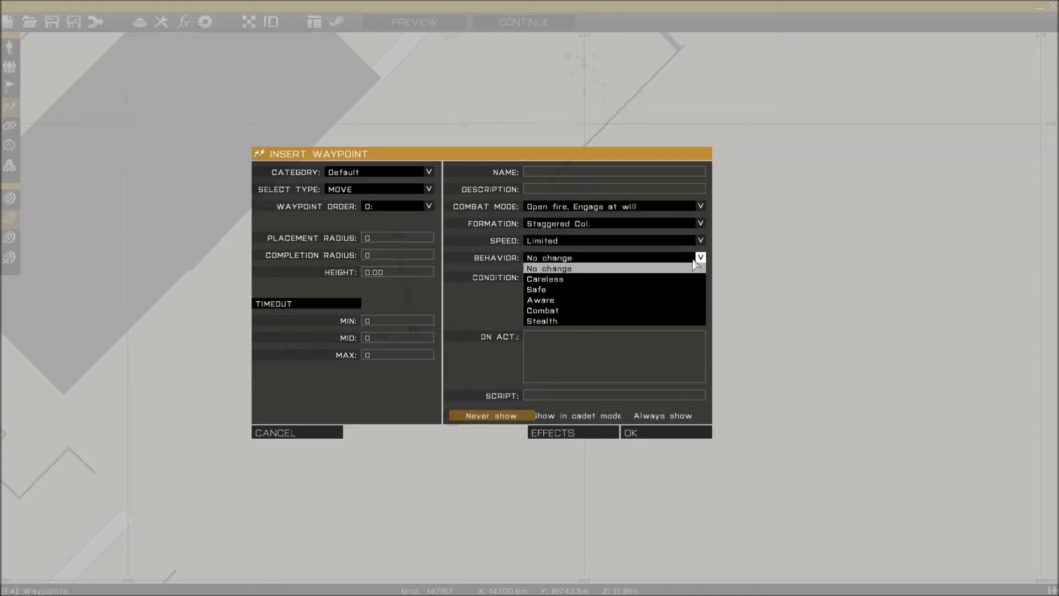
click(543, 289)
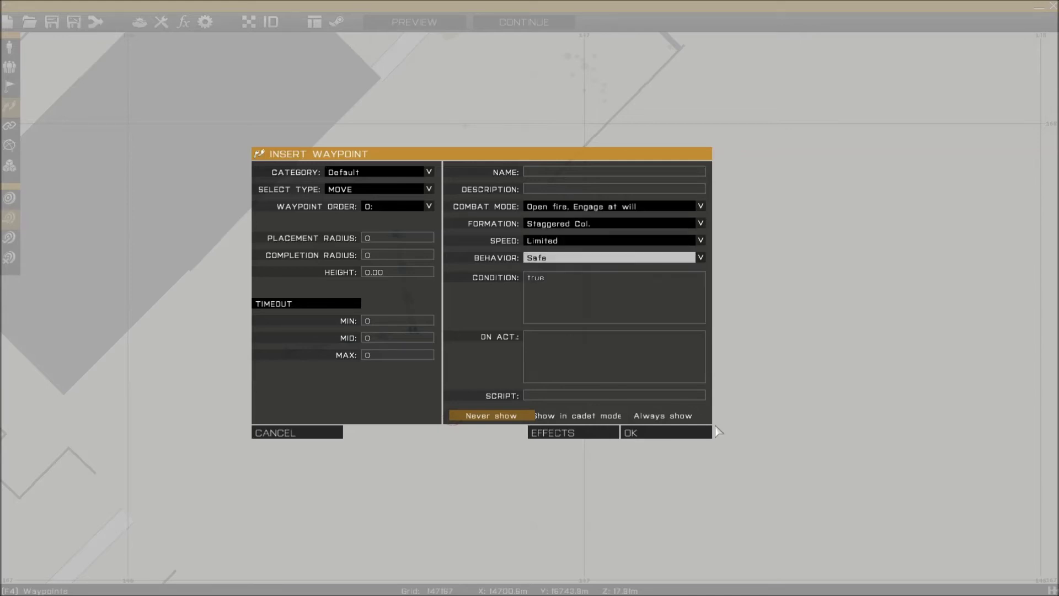
click(669, 436)
- Add three default Move waypoints for the squad around the player unit: one south, one west and one north
key(s)
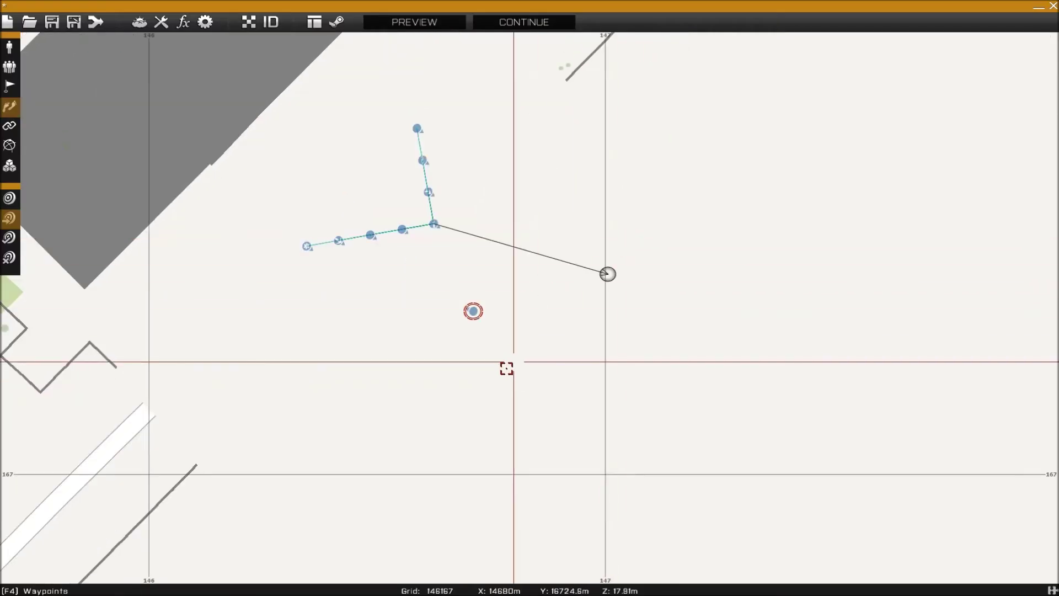
double_click(463, 452)
click(668, 433)
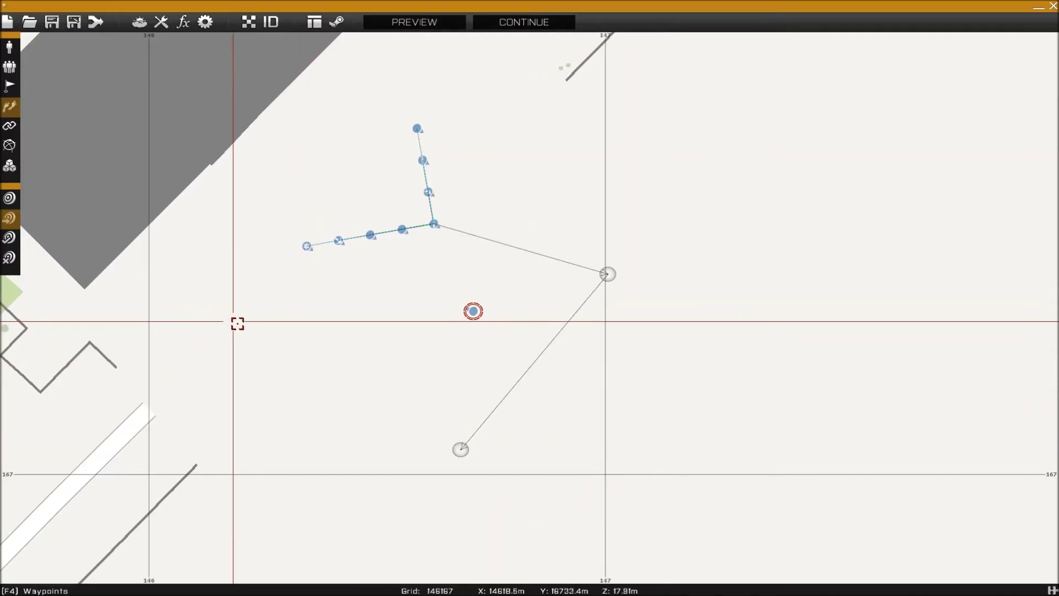
double_click(271, 329)
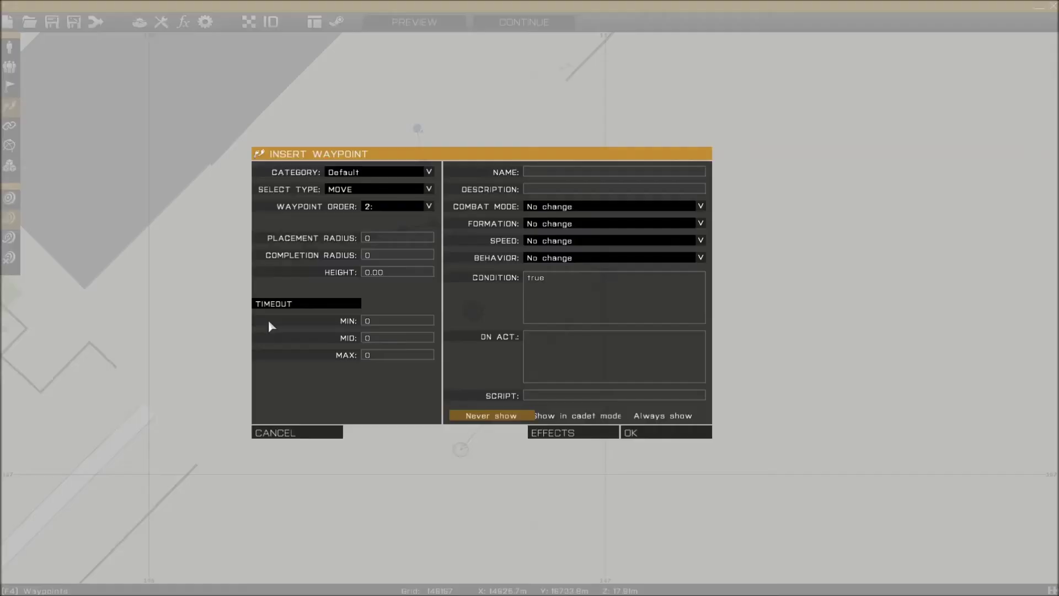
click(682, 435)
double_click(482, 140)
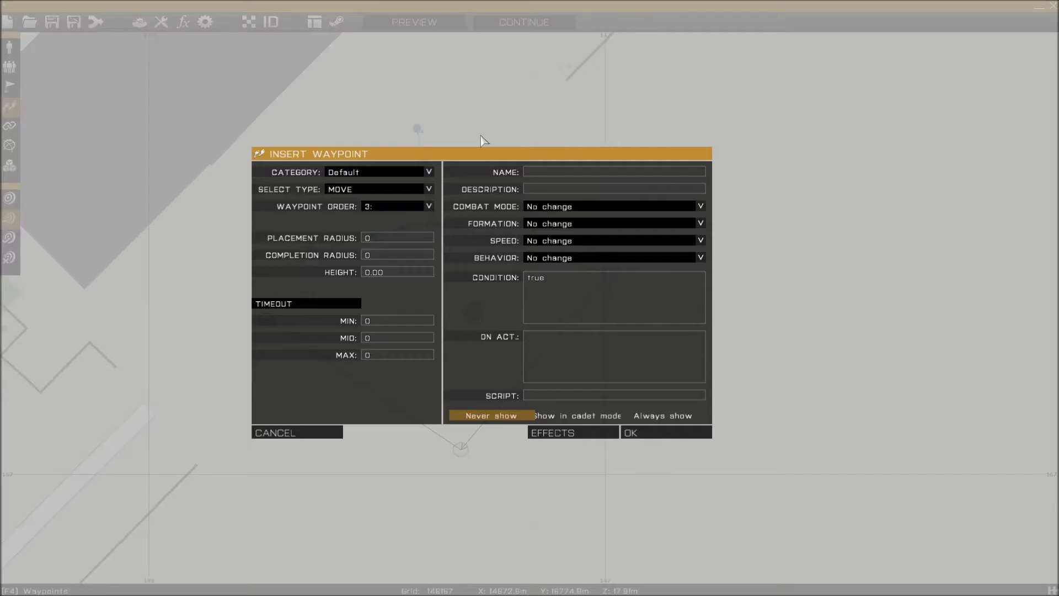
click(670, 433)
- Close the squad's patrol loop with a Cycle waypoint right beside the first waypoint
double_click(610, 251)
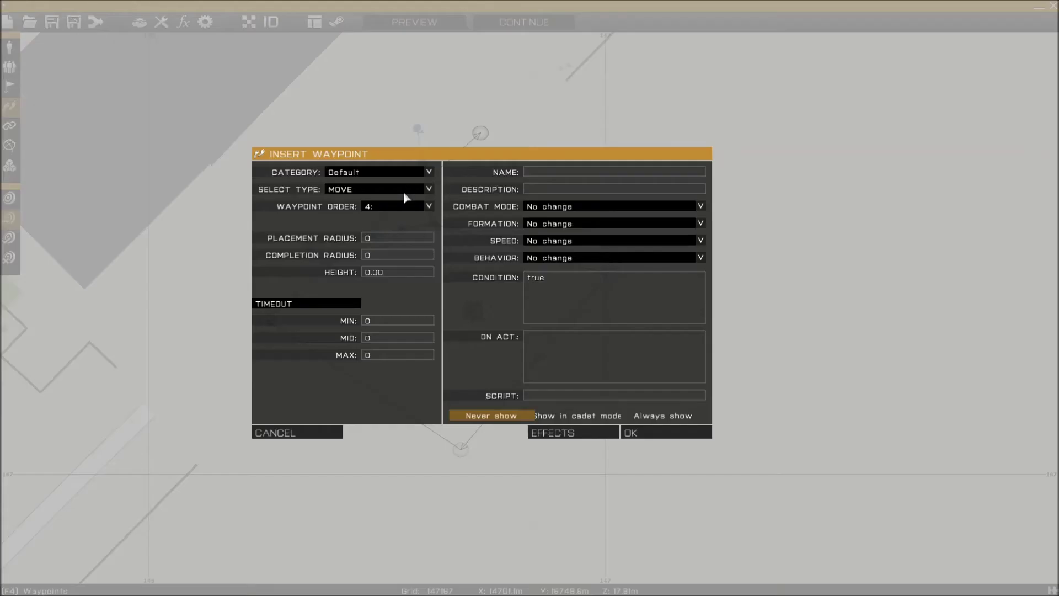
click(430, 189)
click(378, 274)
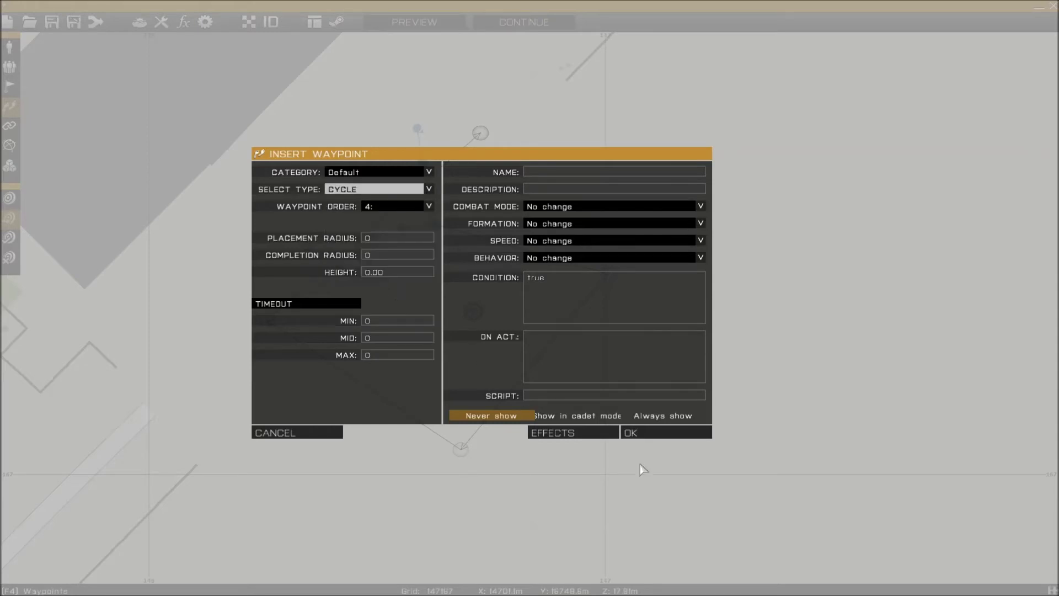
click(670, 433)
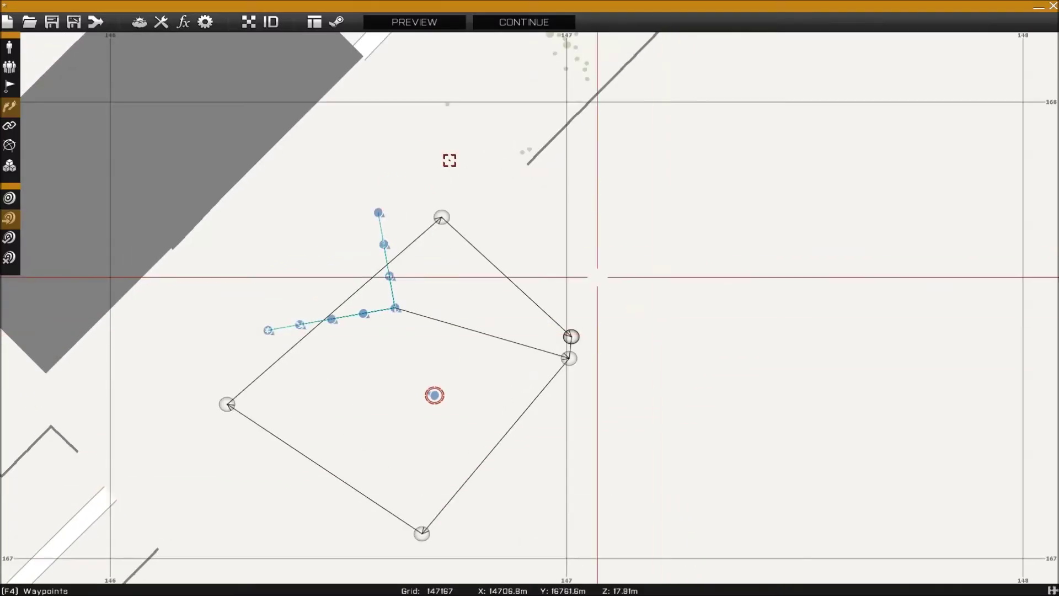
- Preview the mission to watch the squad's patrol, and abort back to the editor
click(415, 22)
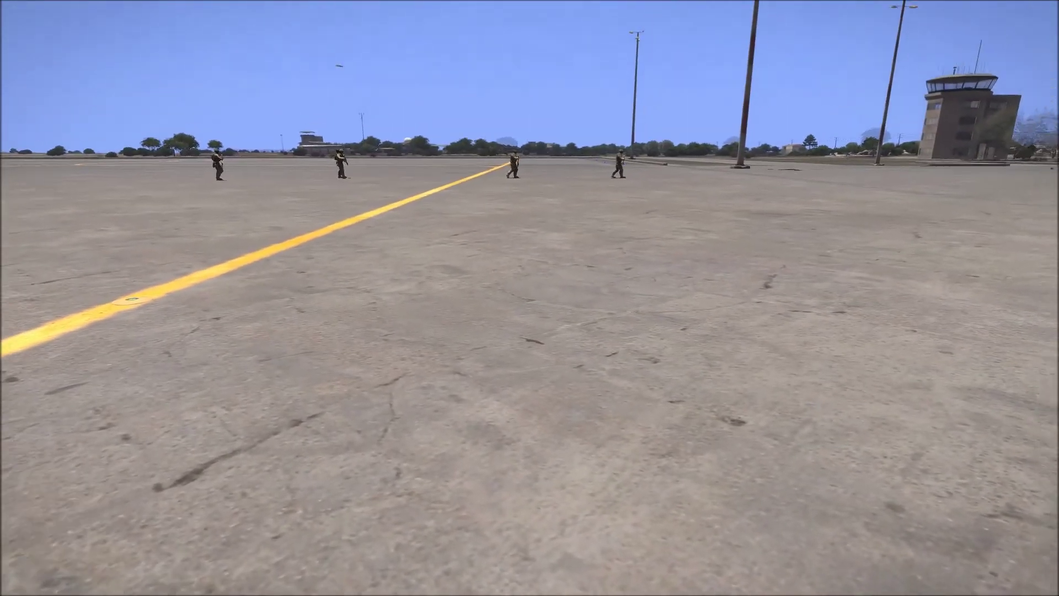
key(Escape)
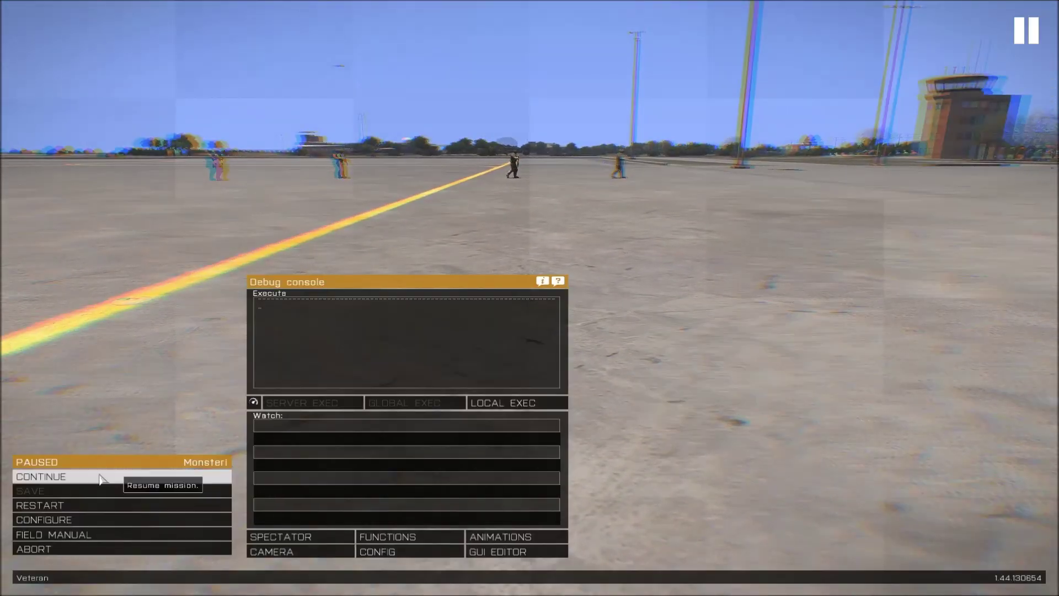
click(91, 549)
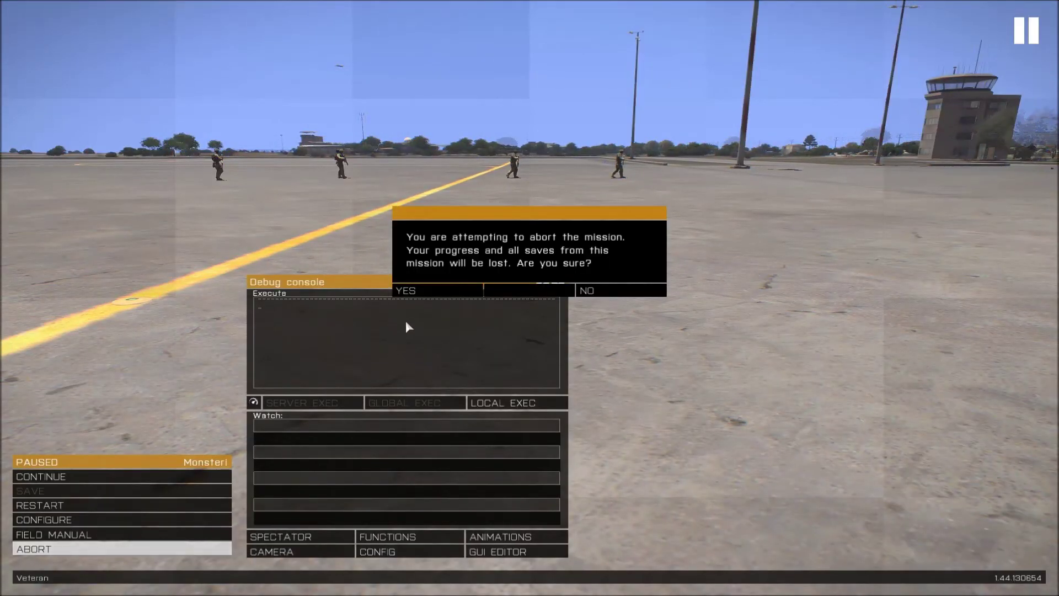
click(426, 293)
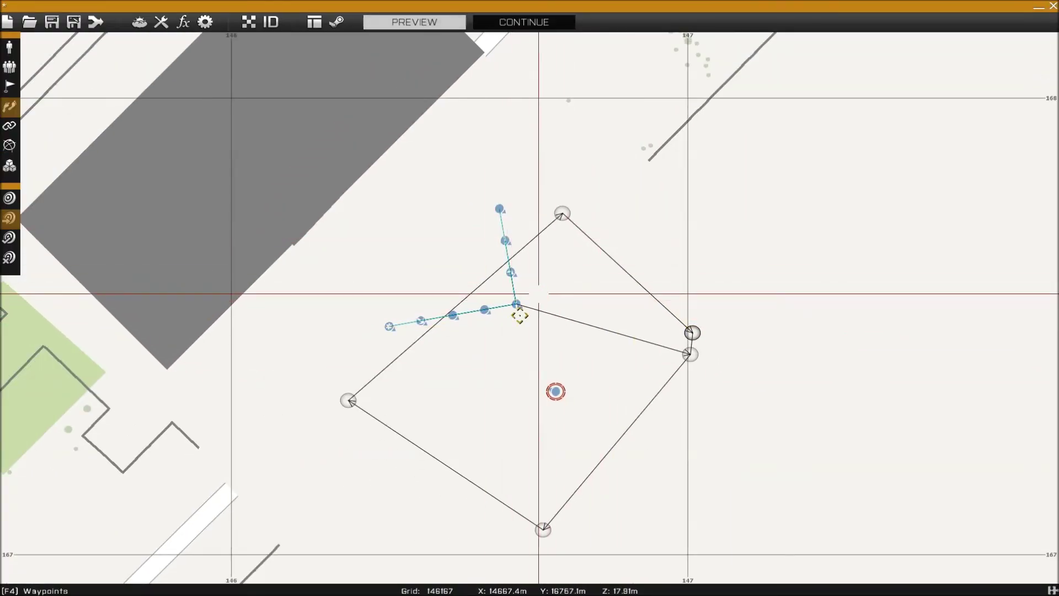
- Set the squad leader's Special placement option to None
scroll(522, 304, up, 3)
right_drag(498, 302, 510, 295)
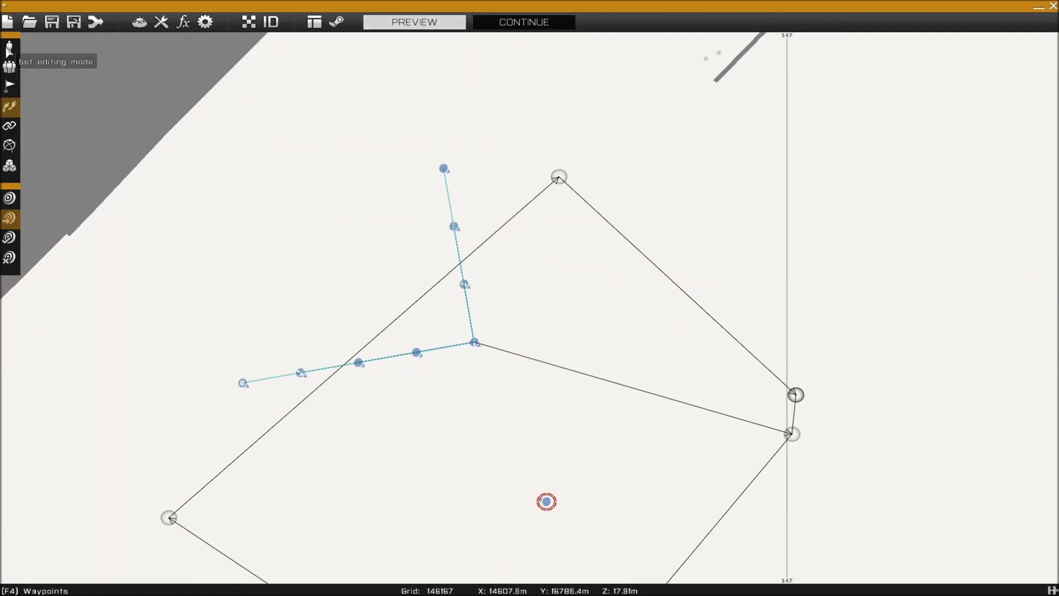
click(9, 47)
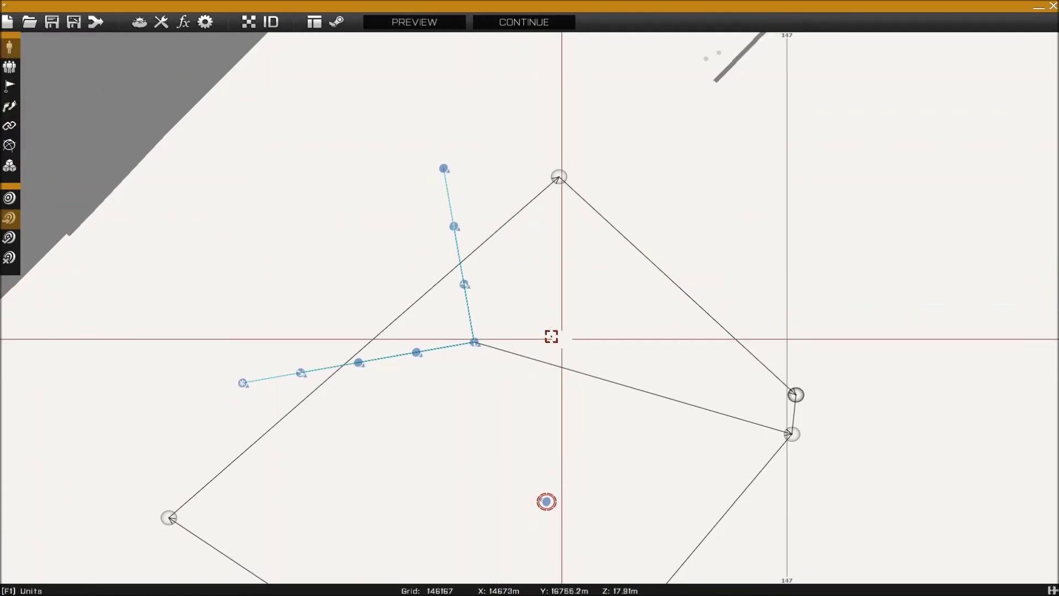
double_click(473, 338)
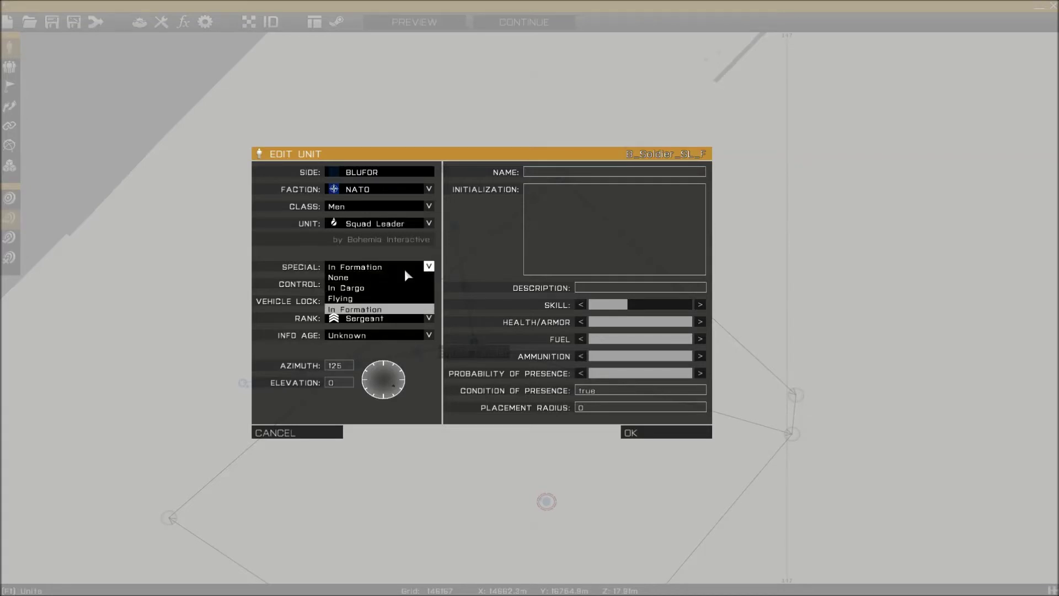
click(389, 278)
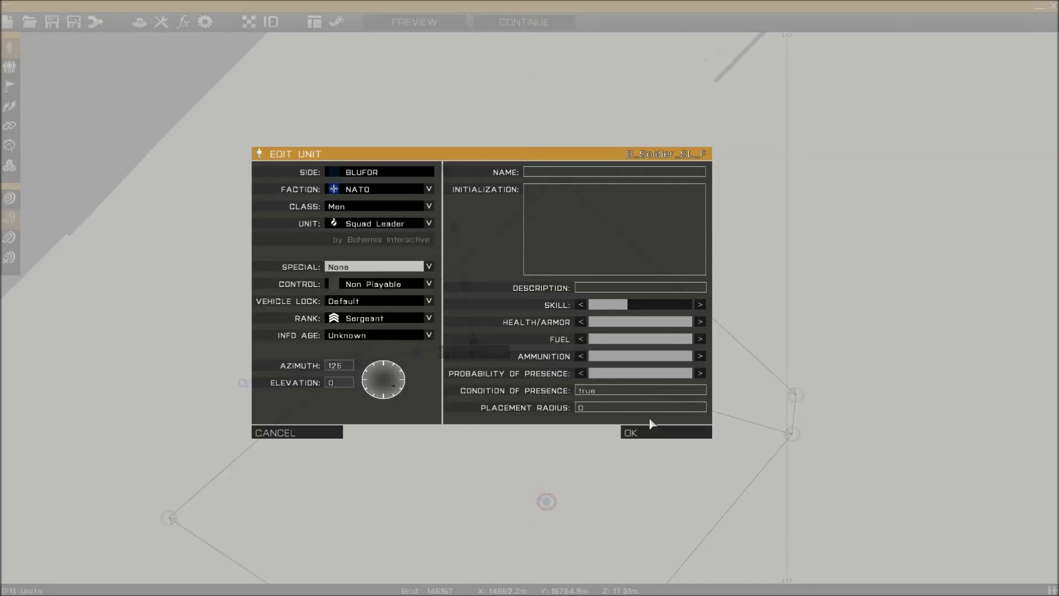
click(657, 433)
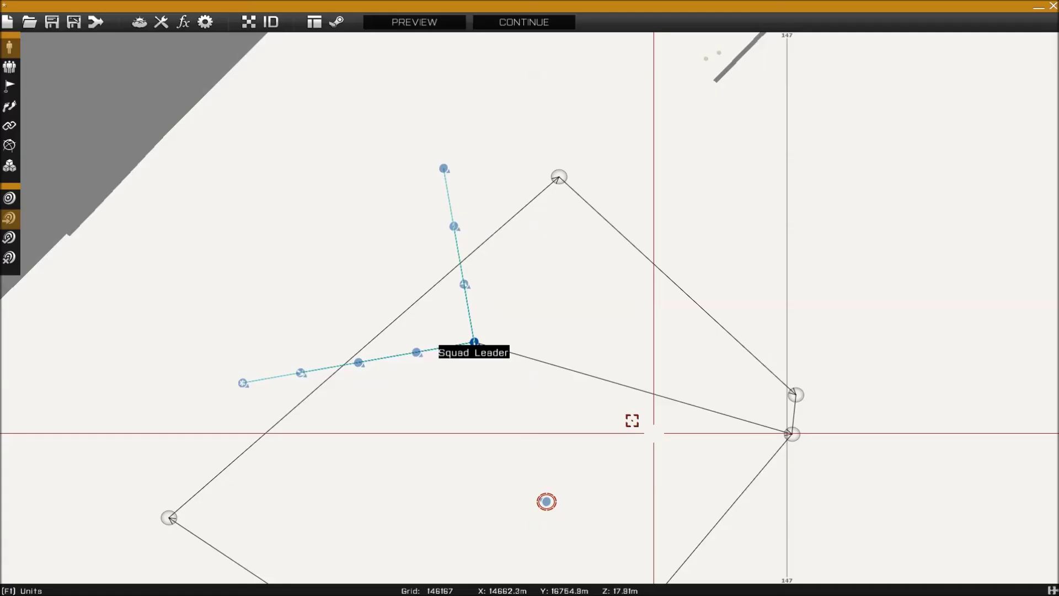
- Set the Special placement option of the Rifleman (AT) nearest the squad leader to None
double_click(465, 285)
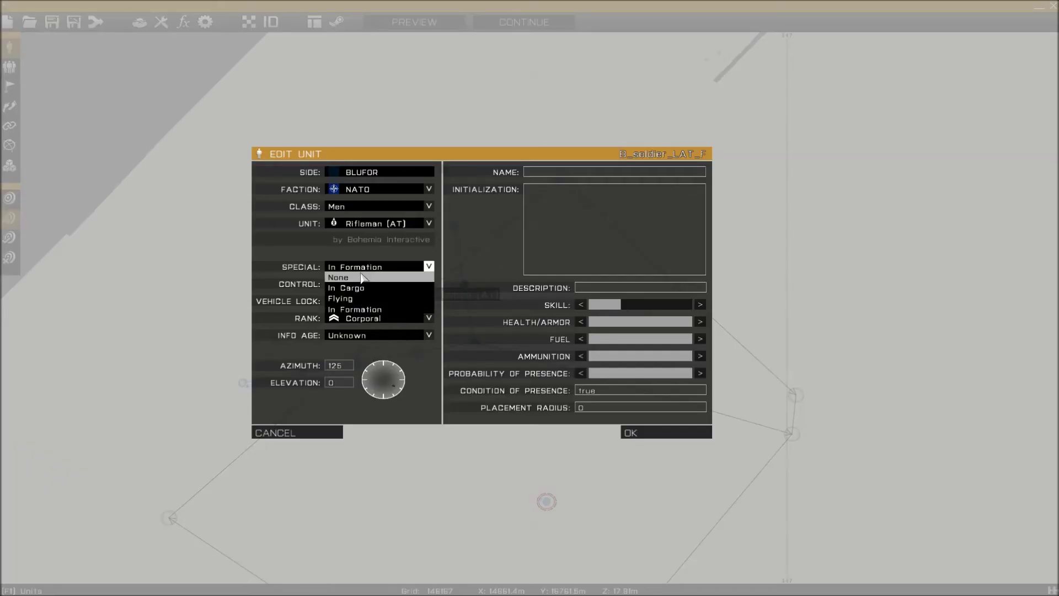
click(364, 277)
click(687, 438)
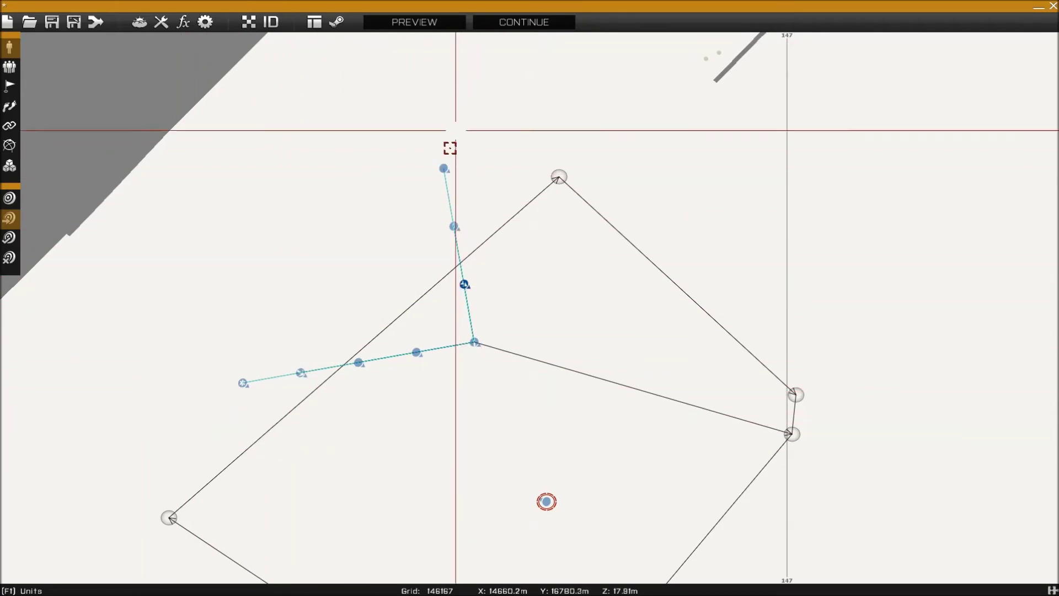
- Set the squad leader's Special placement option back to In Formation
double_click(475, 341)
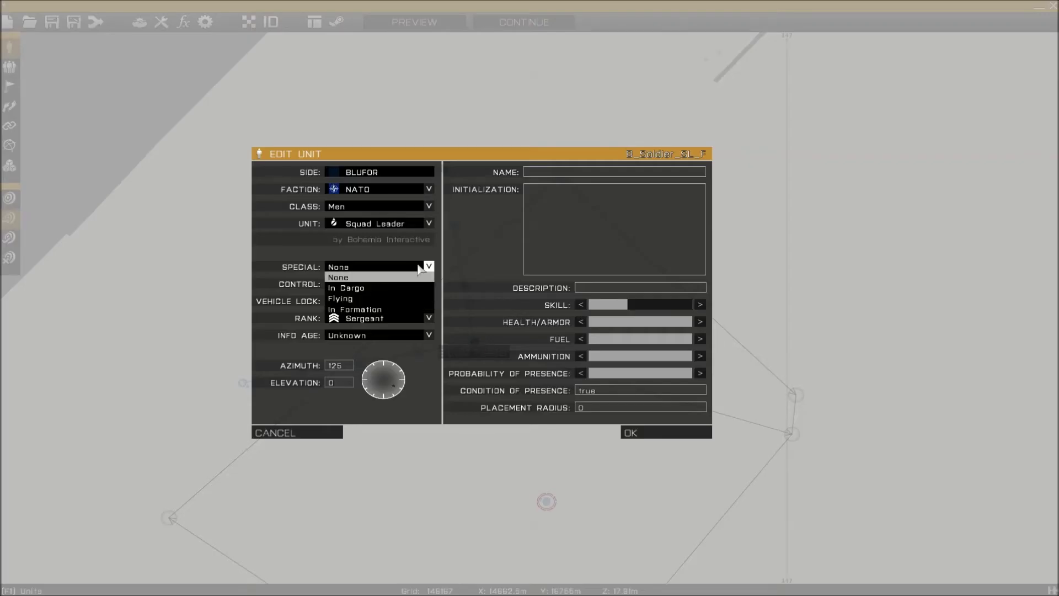
click(381, 308)
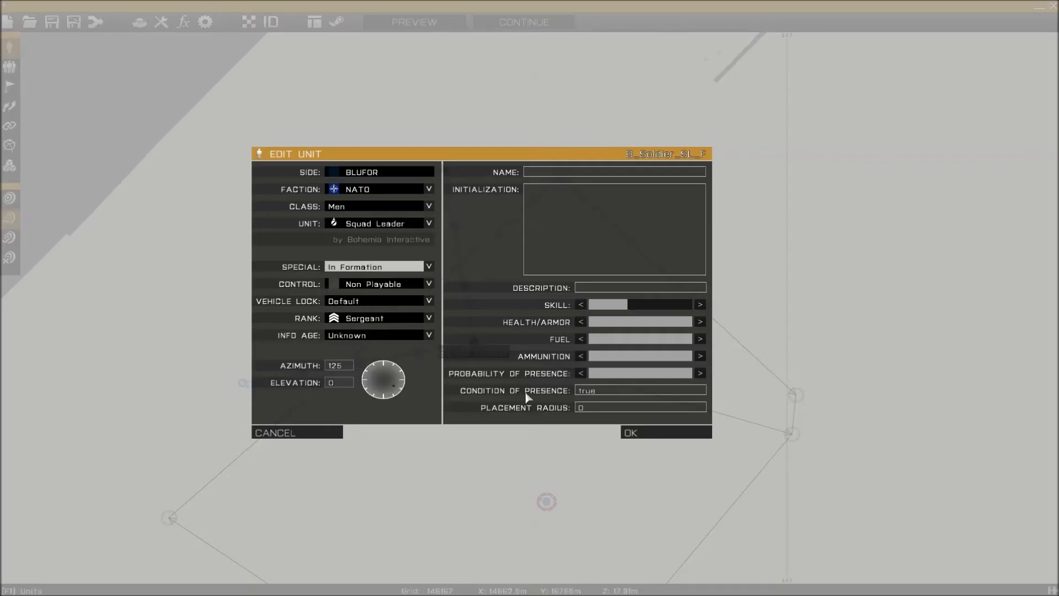
click(628, 432)
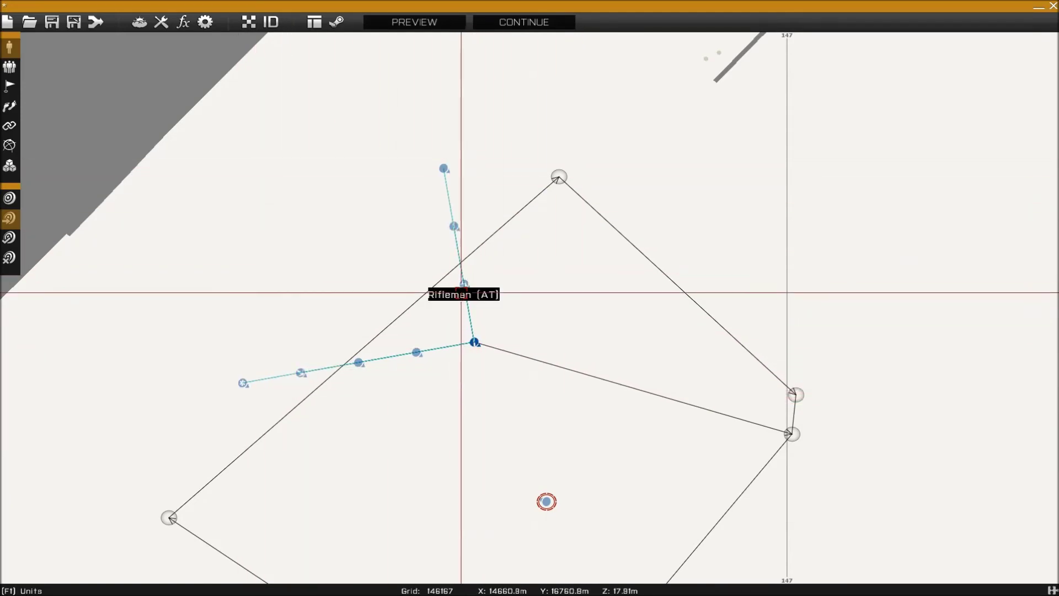
- Move the three members of the squad's northern arm out of formation: the Rifleman (AT) and the outermost member far west, the middle one north of the leader
drag(453, 281, 105, 260)
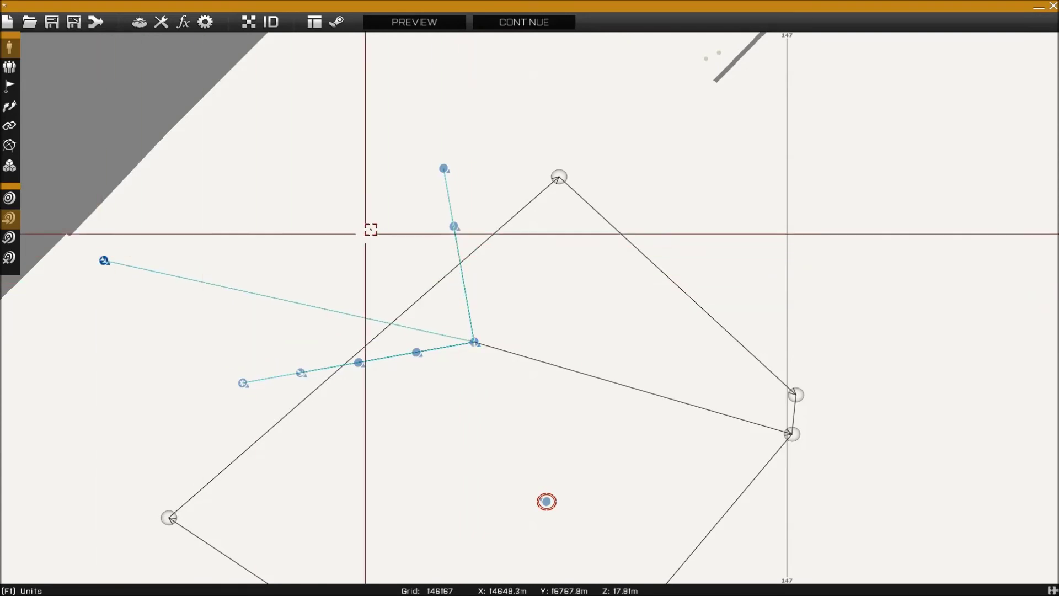
drag(454, 225, 574, 76)
drag(444, 168, 147, 331)
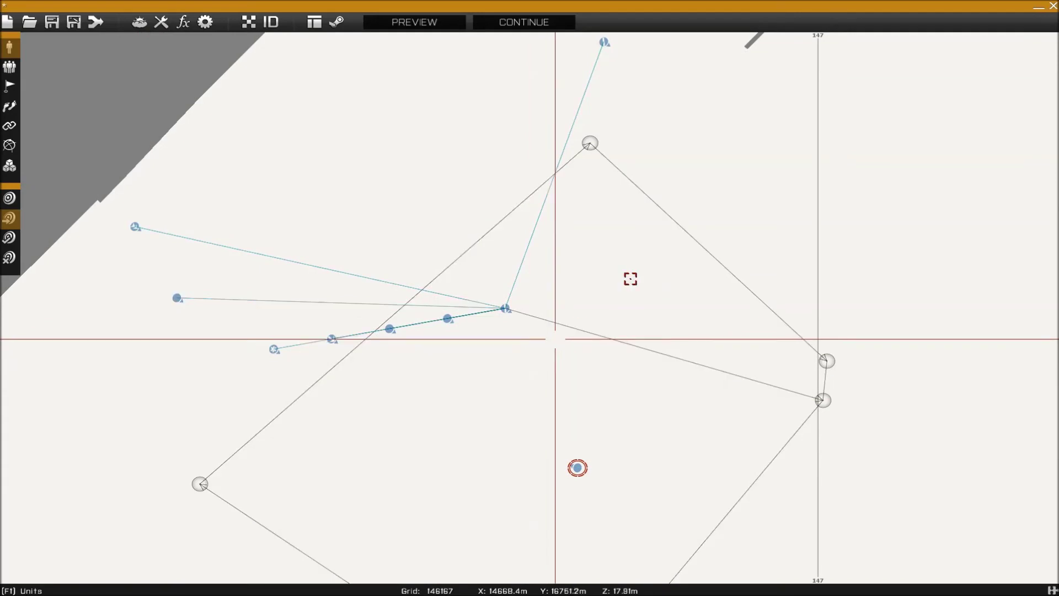
click(444, 341)
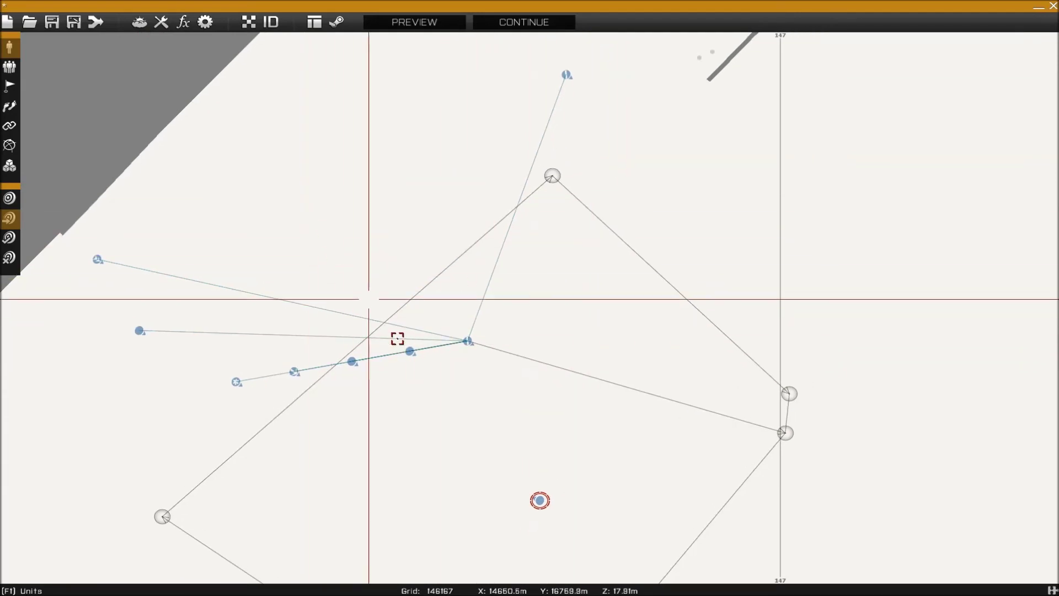
right_drag(576, 313, 539, 349)
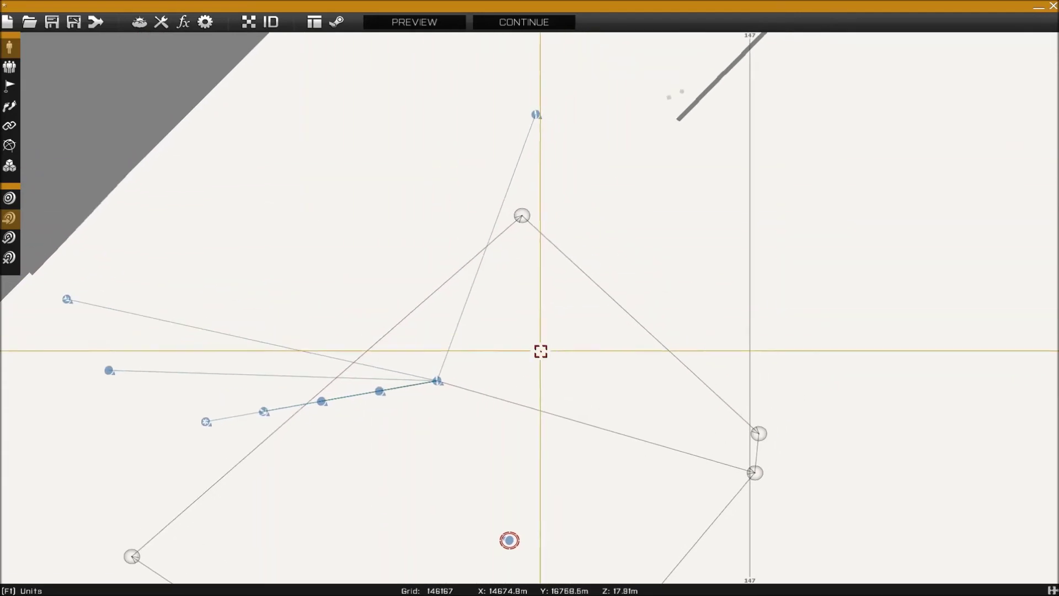
drag(529, 114, 414, 255)
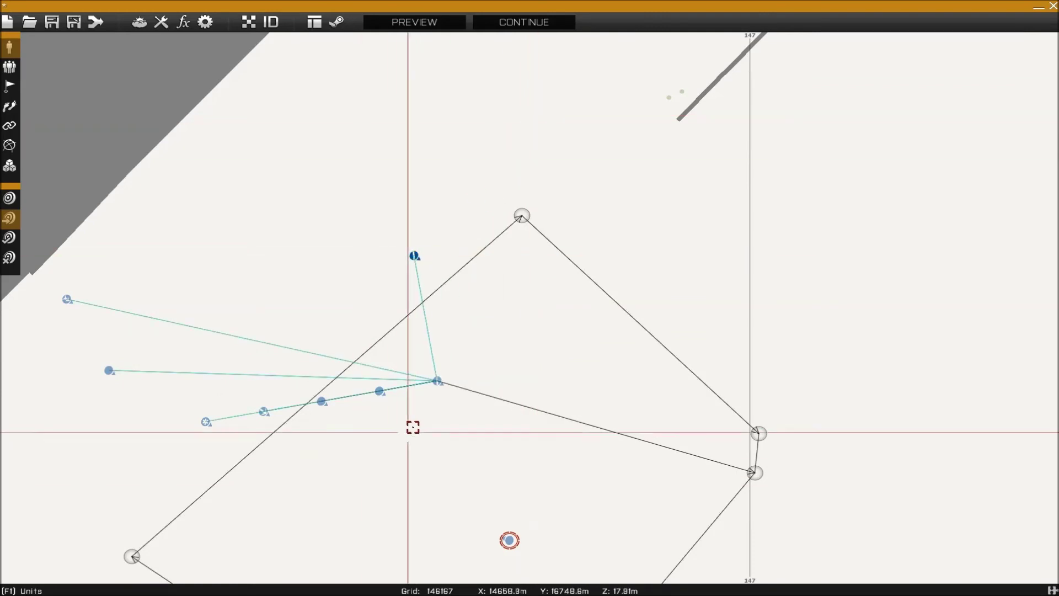
- Set the squad leader's Special placement option to None
double_click(433, 381)
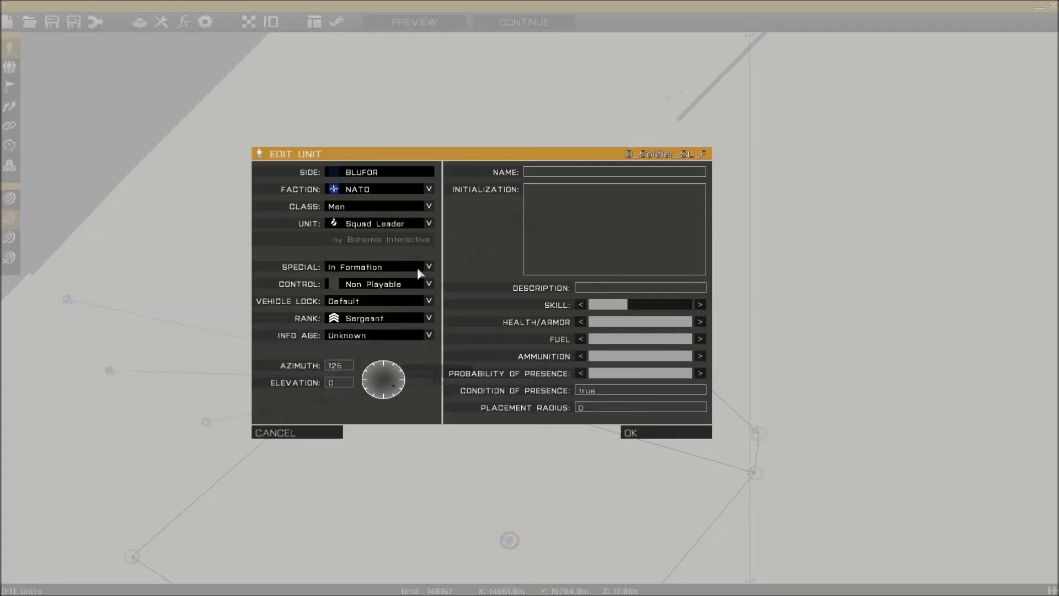
click(411, 279)
click(642, 434)
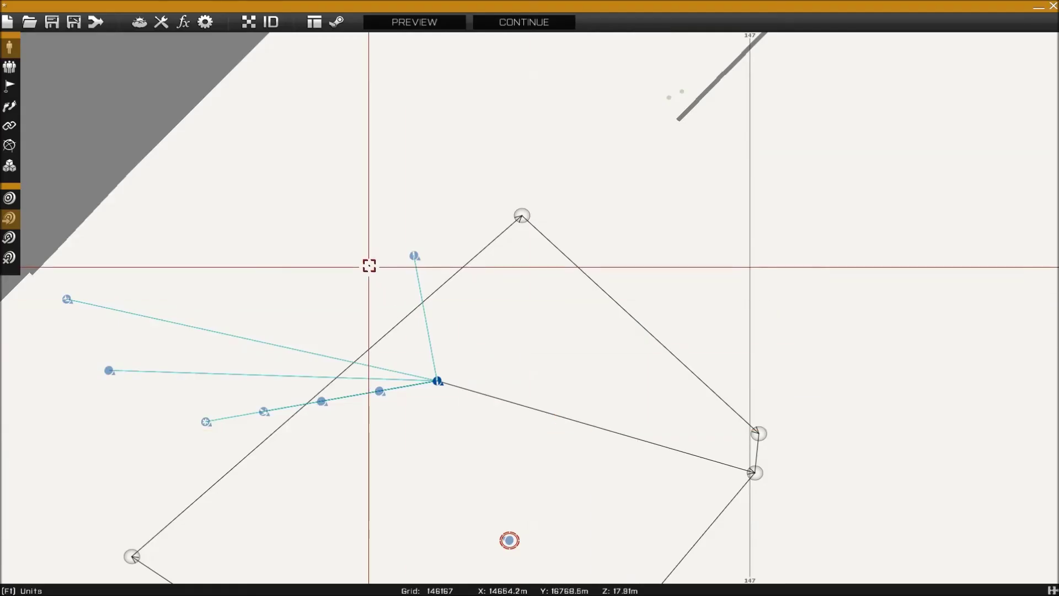
- Set the Team Leader's Special placement option to None and move the unit northwest of the squad leader
double_click(427, 254)
click(429, 263)
click(419, 280)
click(631, 433)
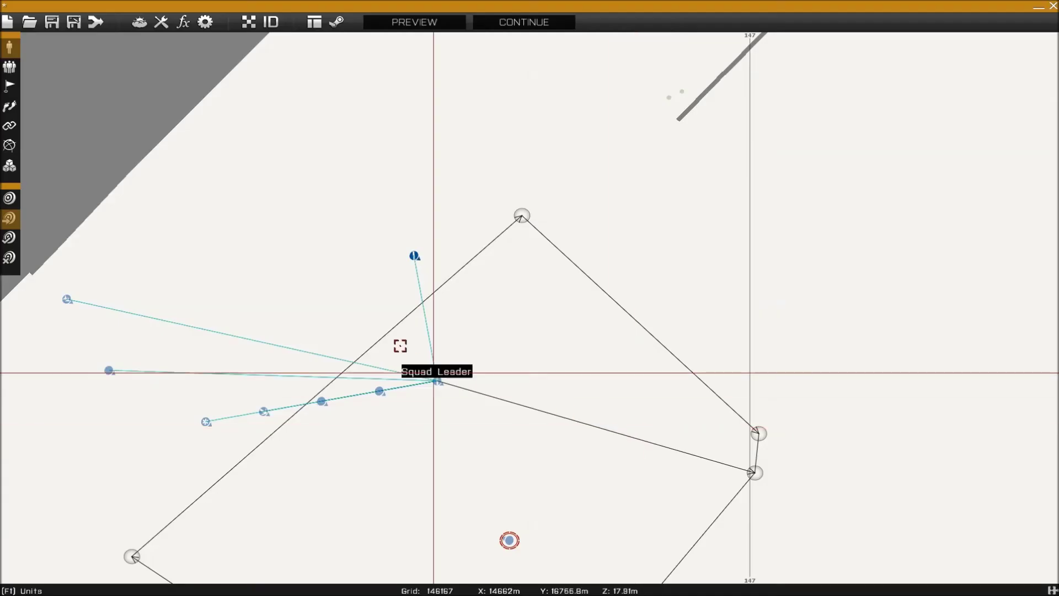
drag(414, 256, 346, 305)
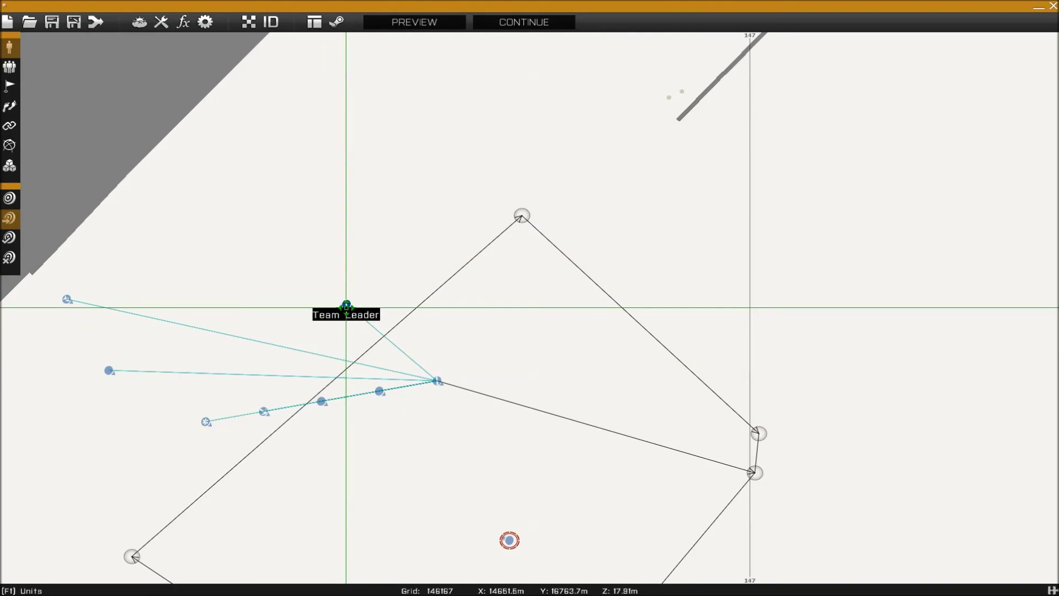
- Move the Ammo Bearer in close to the squad leader's northwest side and set its Special placement option to None
drag(210, 359, 359, 350)
double_click(359, 350)
click(428, 267)
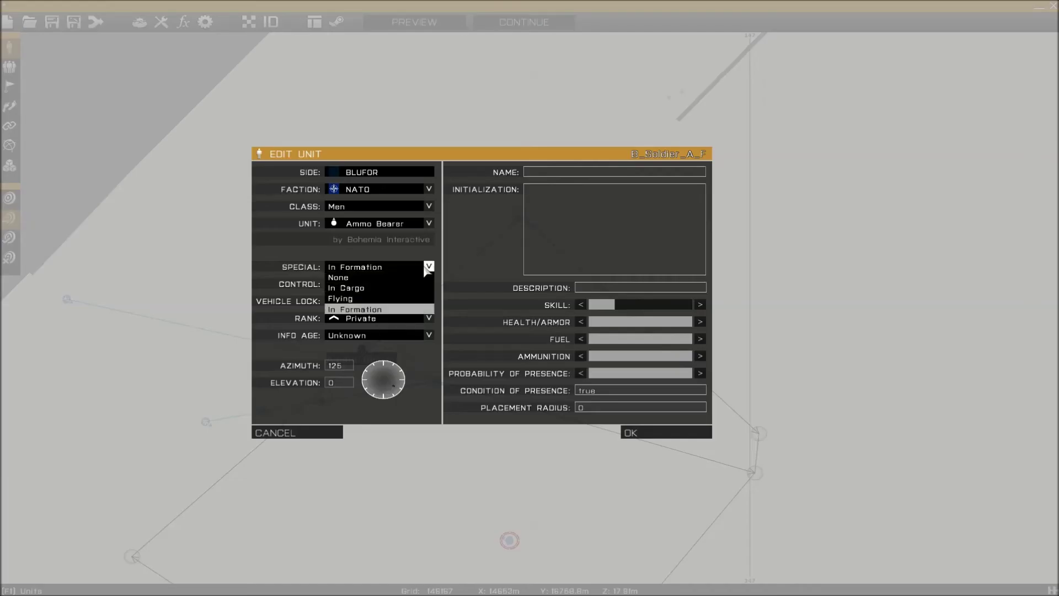
click(399, 277)
click(643, 433)
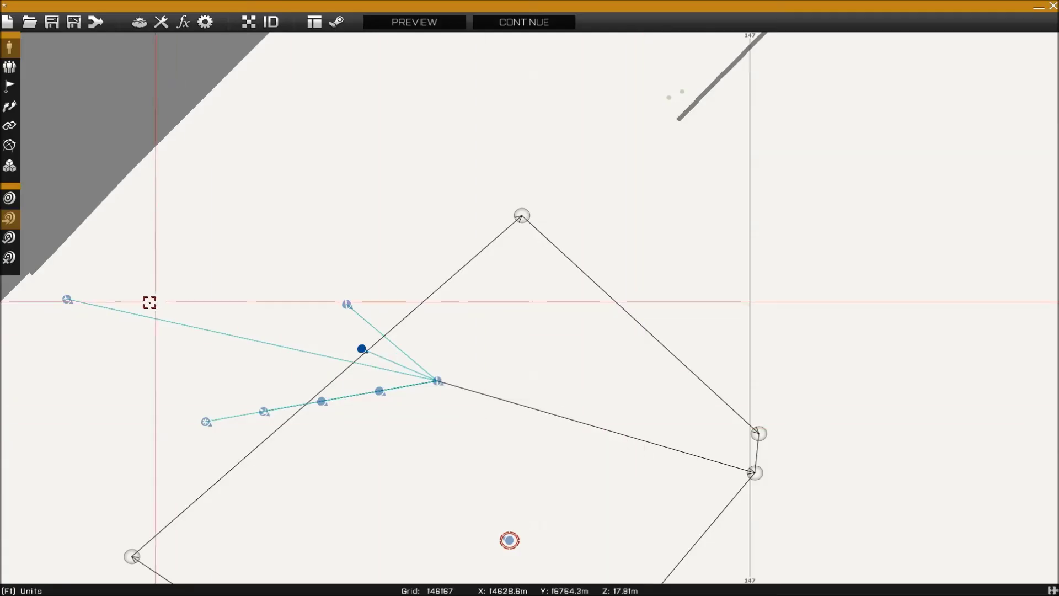
- Move the far-west Rifleman (AT) closer to the squad, west of the Team Leader, and check its Special placement option
drag(67, 299, 281, 329)
double_click(280, 329)
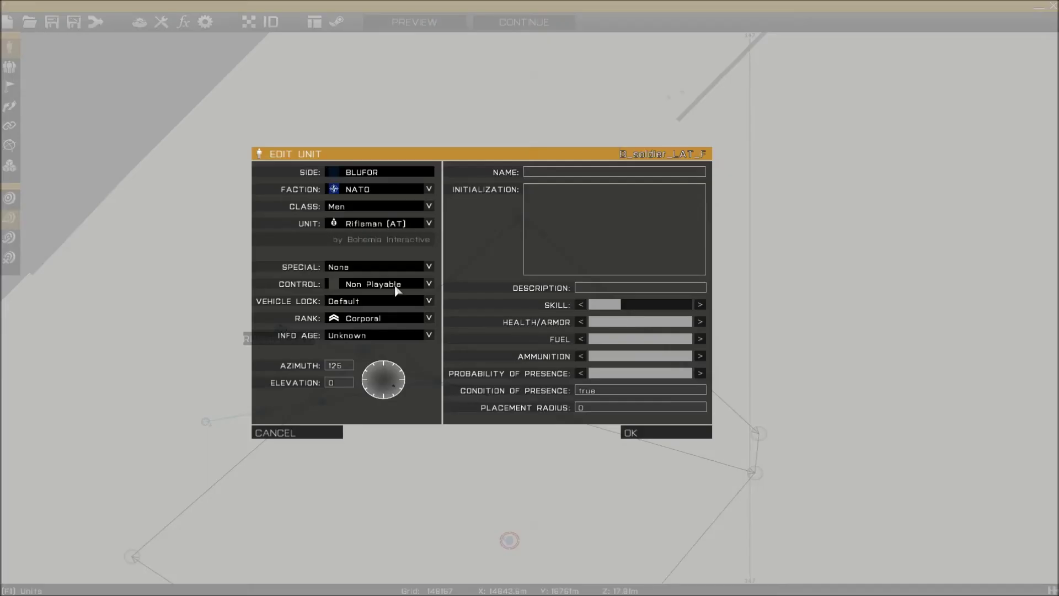
click(655, 431)
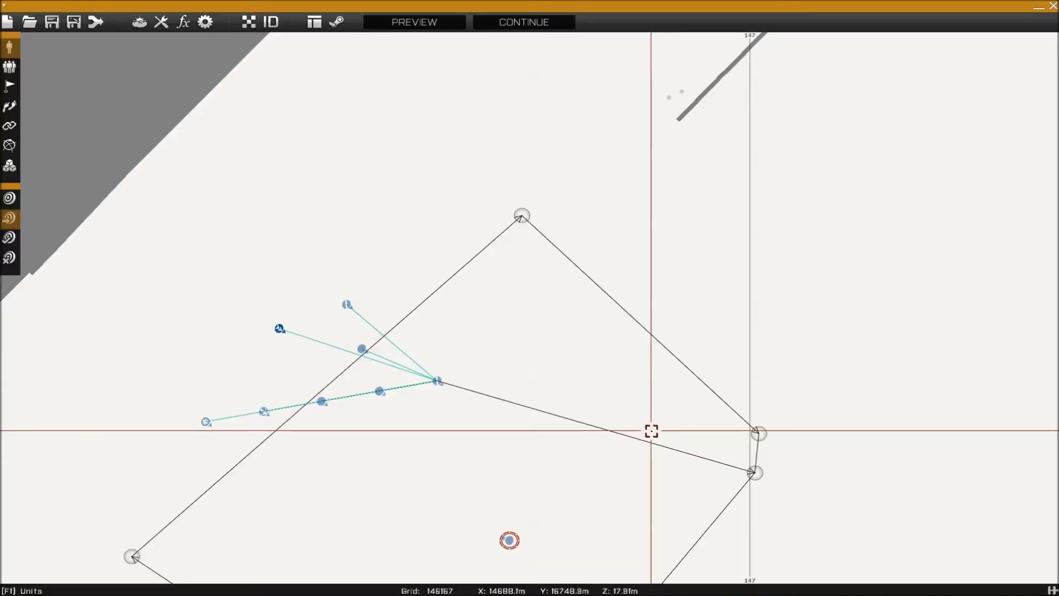
- Set the Special placement option of the Rifleman and the Marksman in the squad's southwestern arm to None
double_click(380, 395)
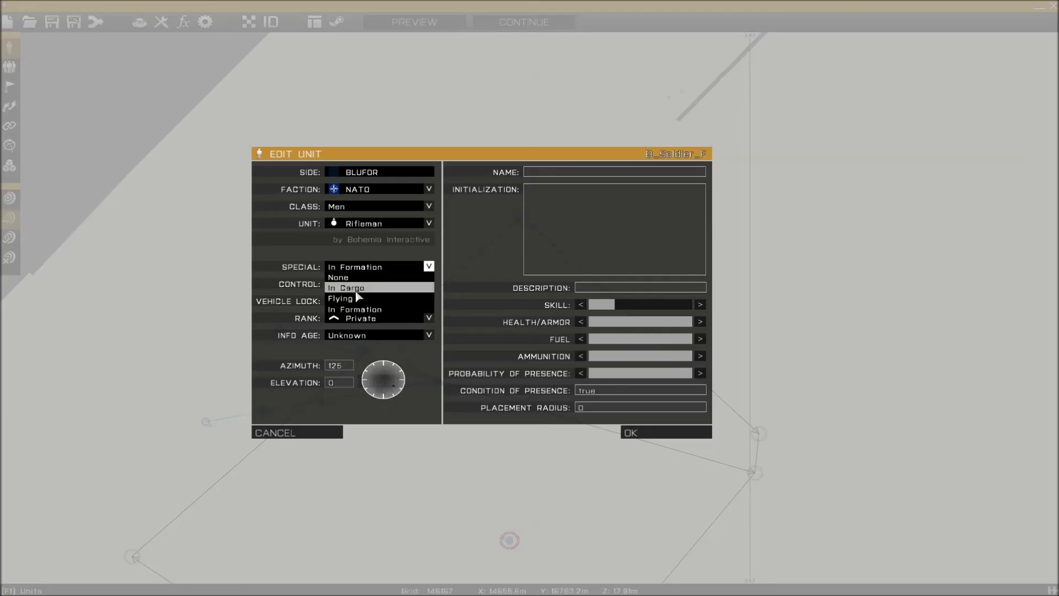
click(345, 277)
click(634, 431)
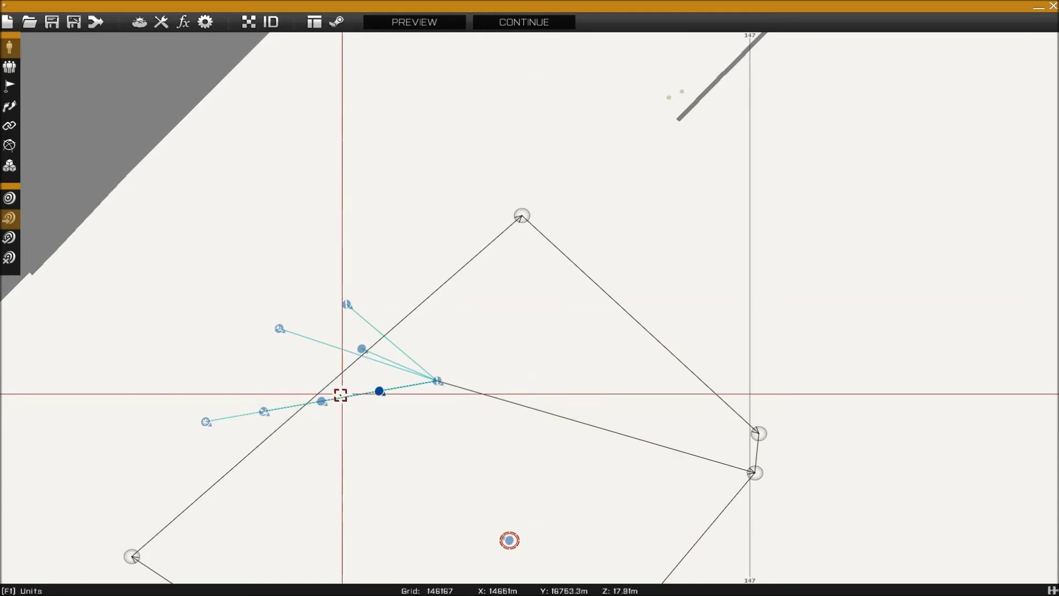
double_click(323, 402)
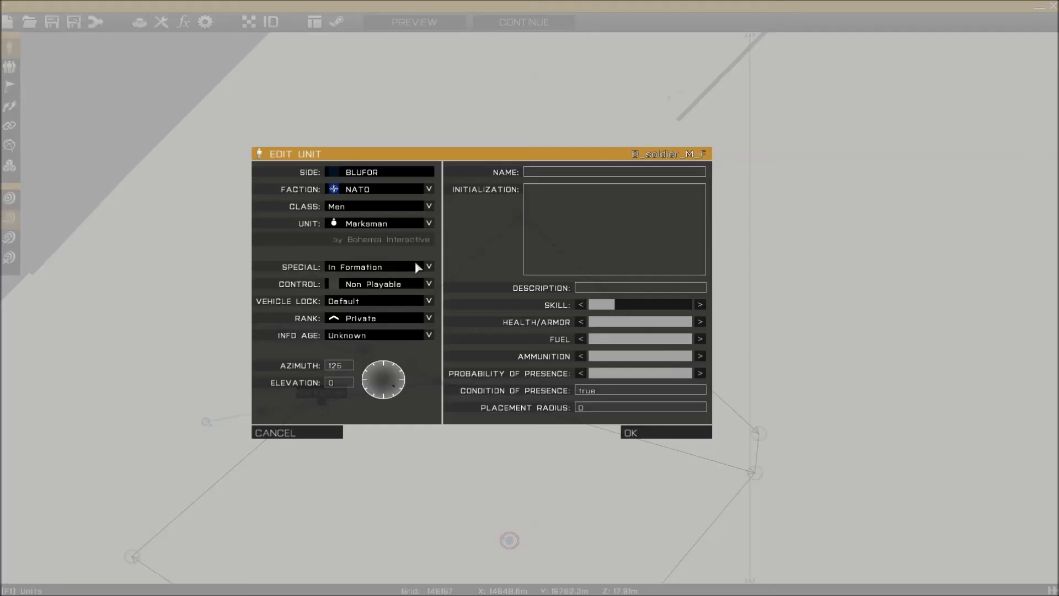
click(374, 288)
click(429, 266)
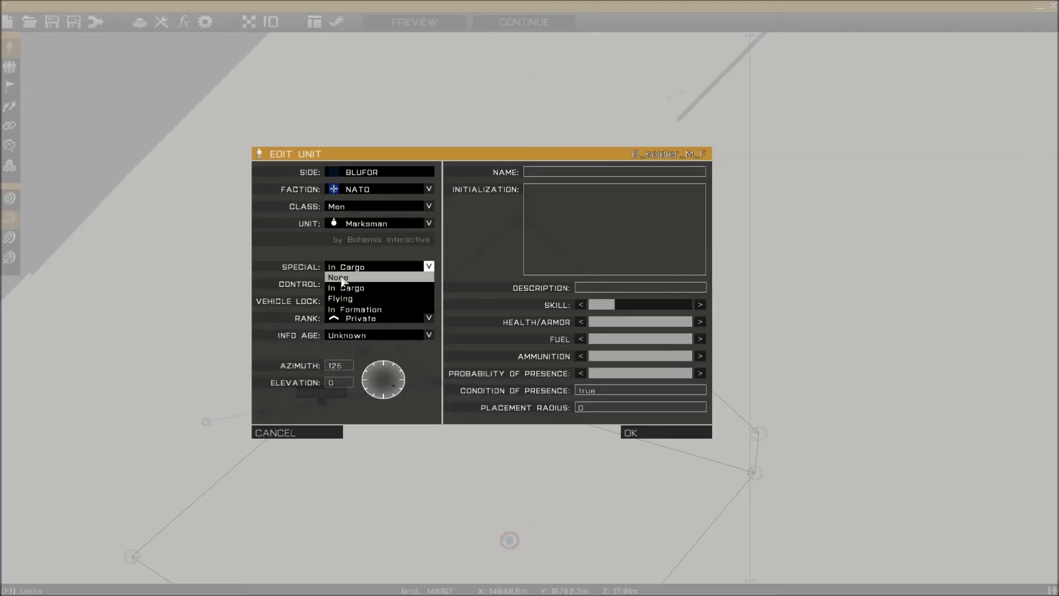
click(341, 277)
click(632, 433)
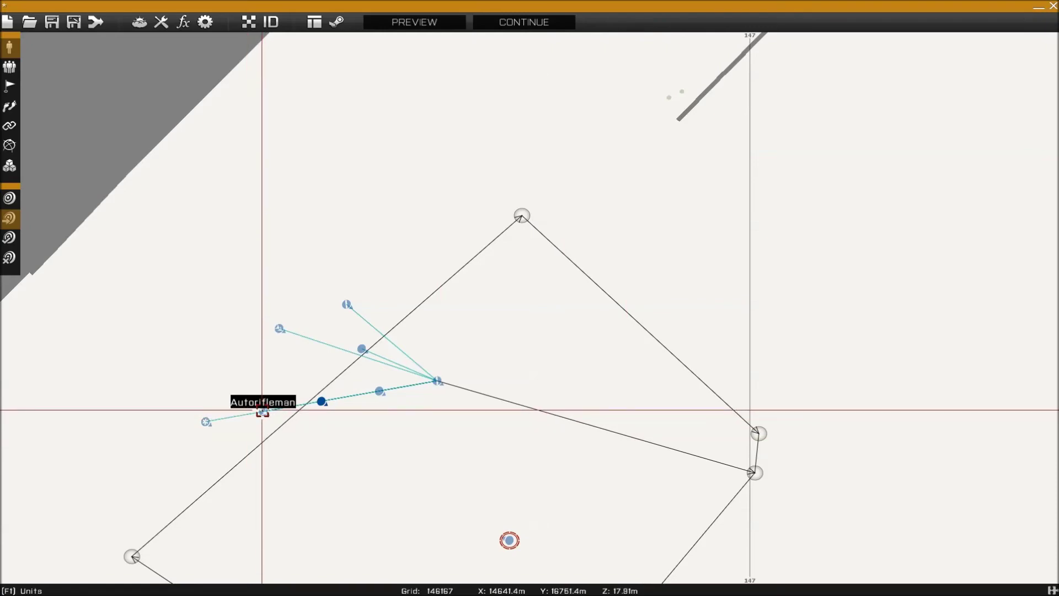
- Set the Special placement option of the Autorifleman and the Combat Life Saver to None
double_click(262, 411)
click(428, 266)
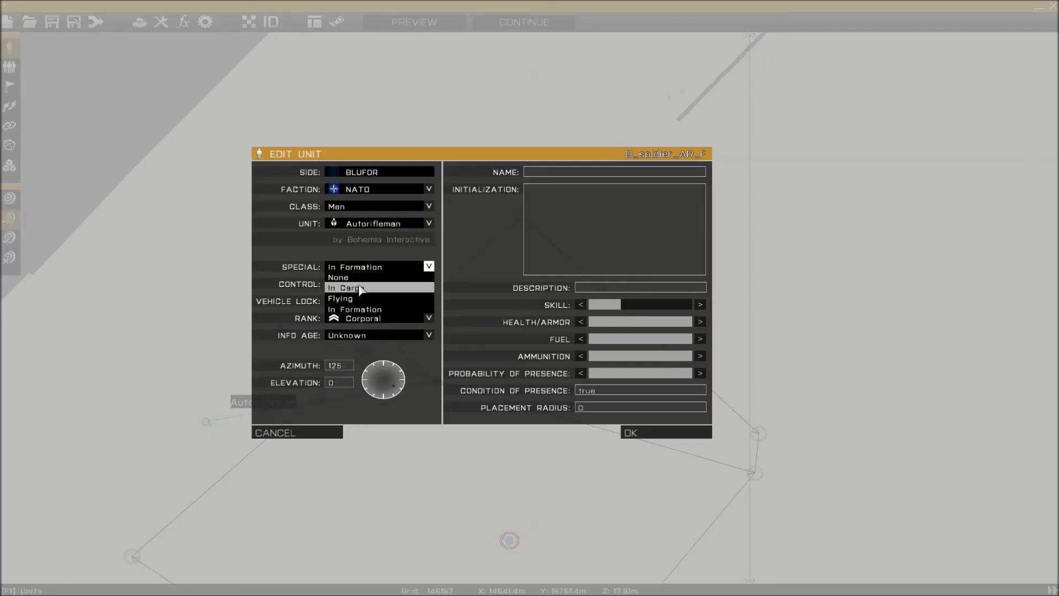
click(344, 280)
click(664, 432)
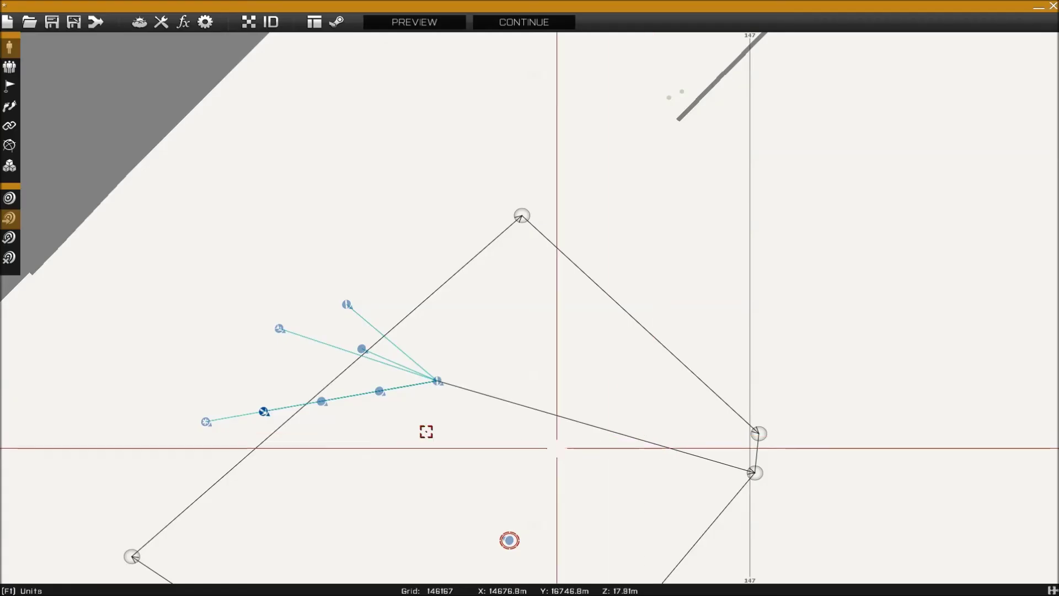
double_click(206, 422)
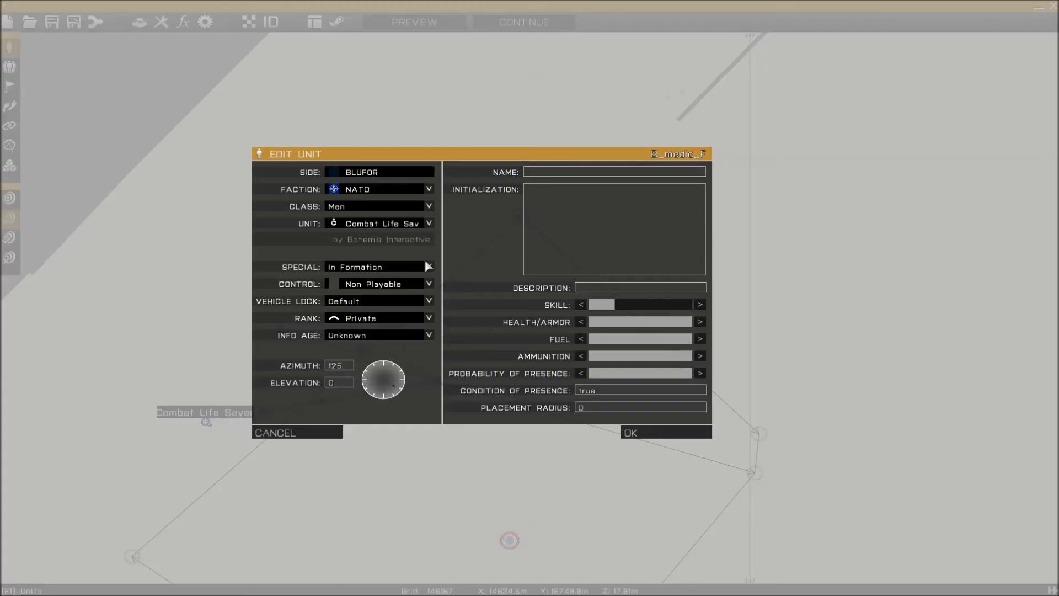
click(406, 267)
click(369, 280)
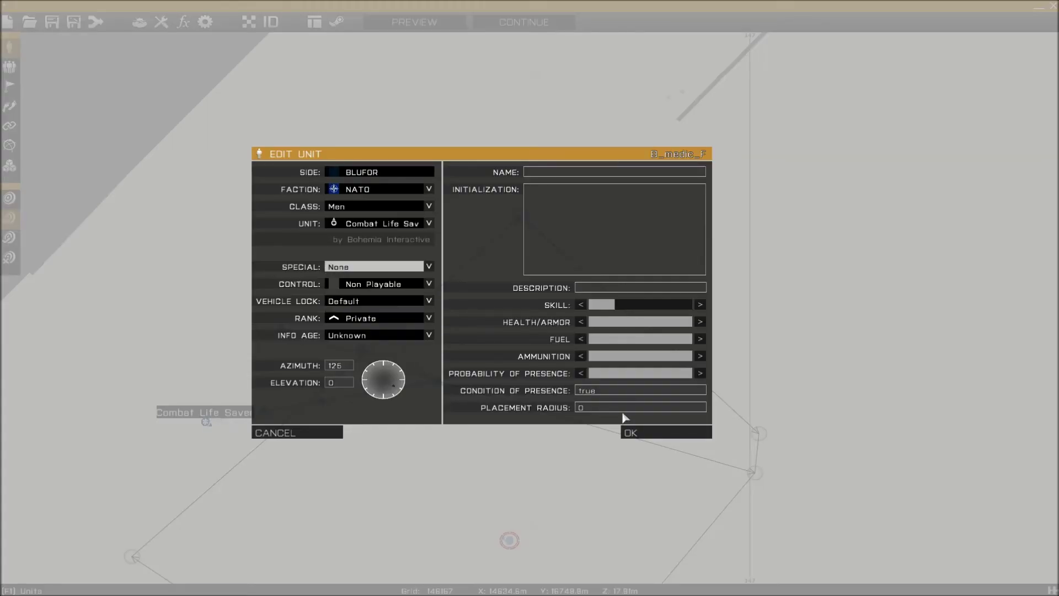
click(626, 431)
- Scatter the four members of the squad's southwestern arm individually to the south, southwest and west of the squad leader
drag(485, 334, 428, 421)
drag(538, 317, 567, 444)
drag(426, 344, 250, 168)
drag(369, 355, 189, 416)
drag(246, 169, 349, 299)
right_drag(726, 432, 547, 368)
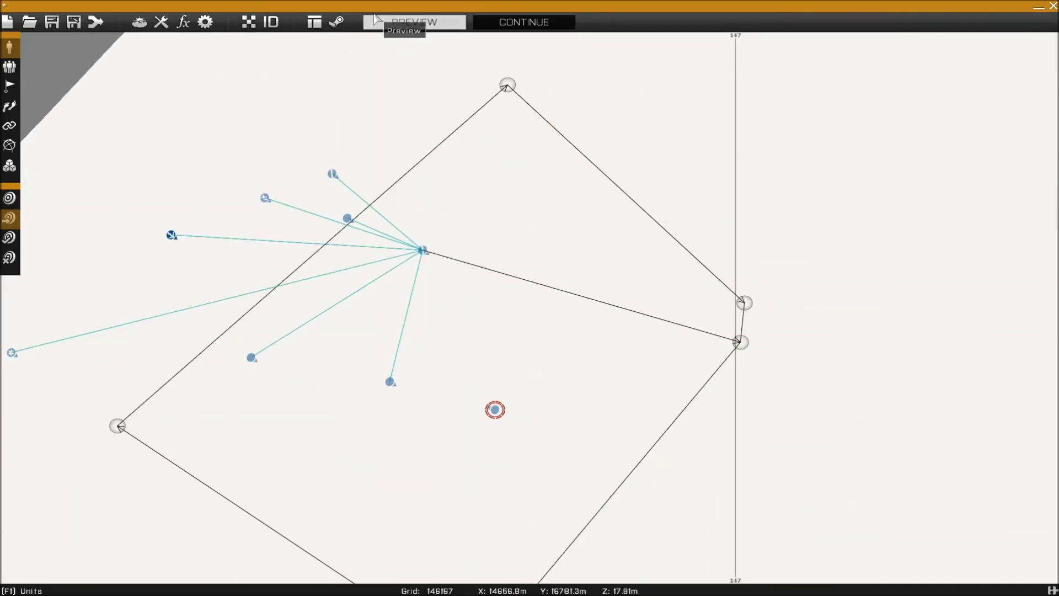
- Preview the mission to watch how the scattered squad starts and moves, and return to the editor
click(415, 22)
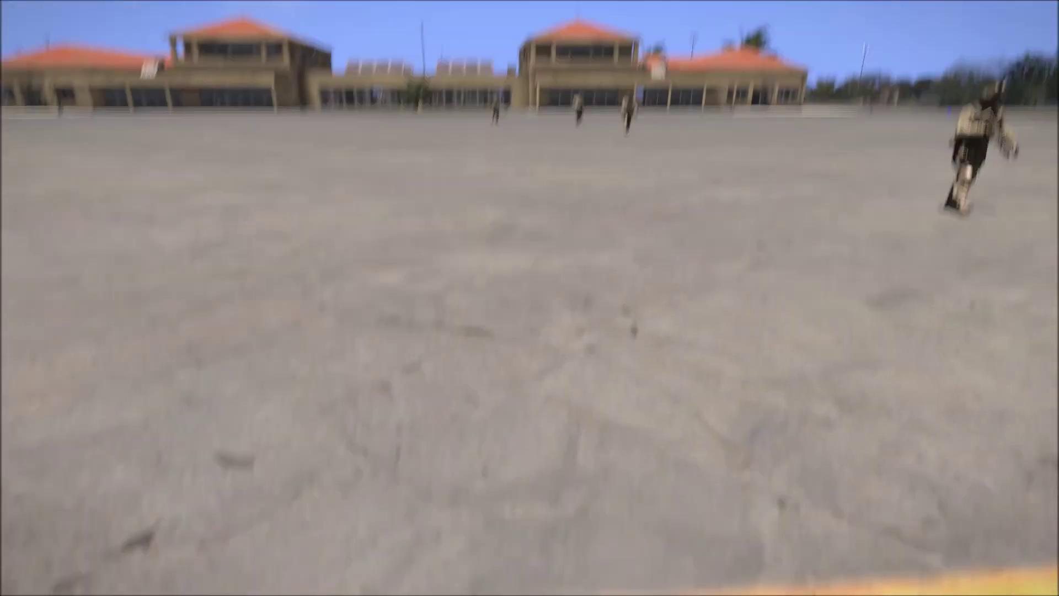
key(Escape)
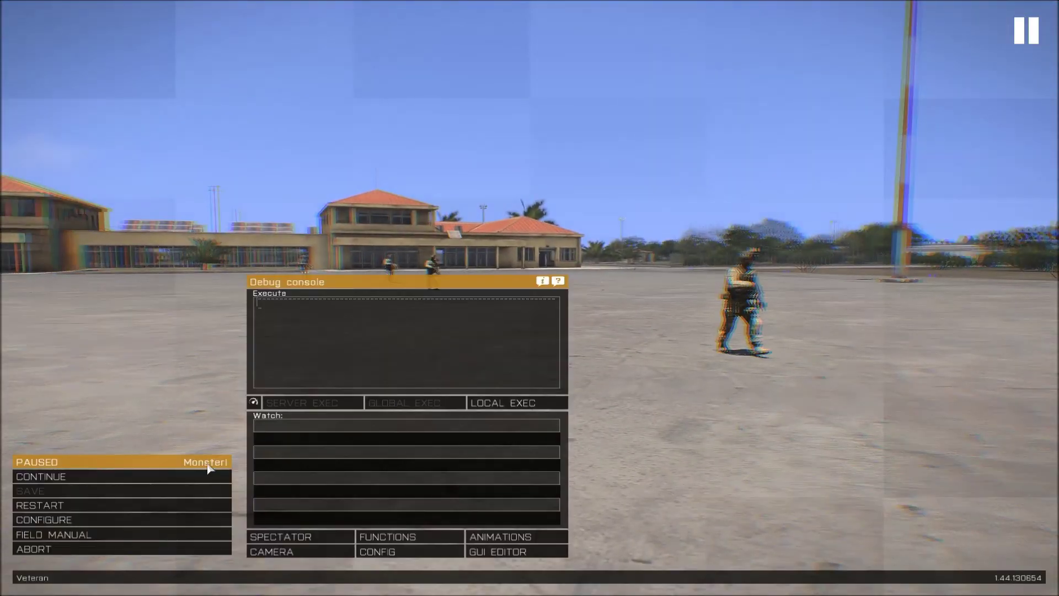
click(136, 550)
click(460, 298)
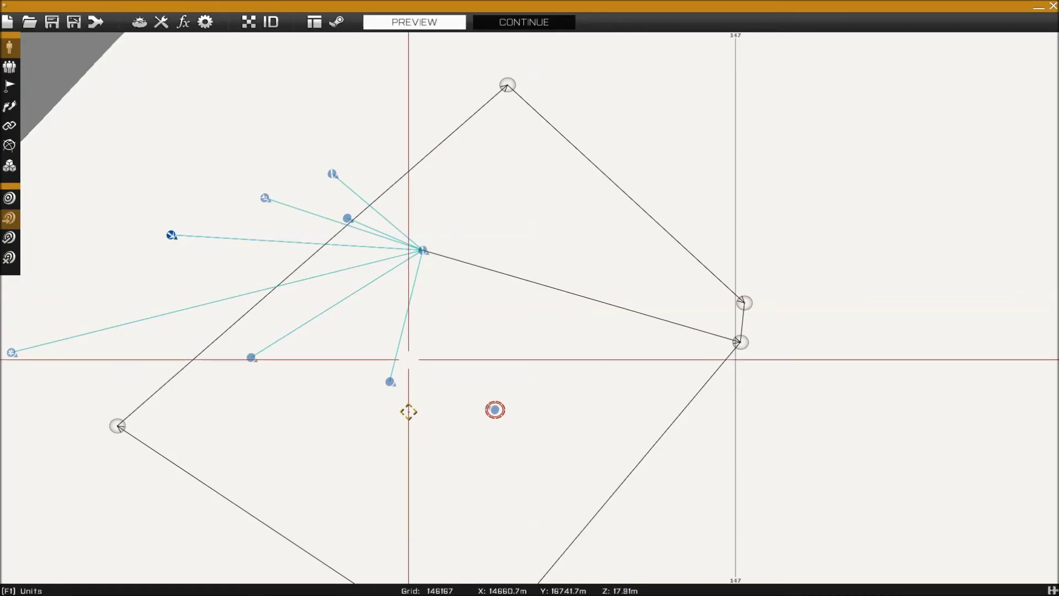